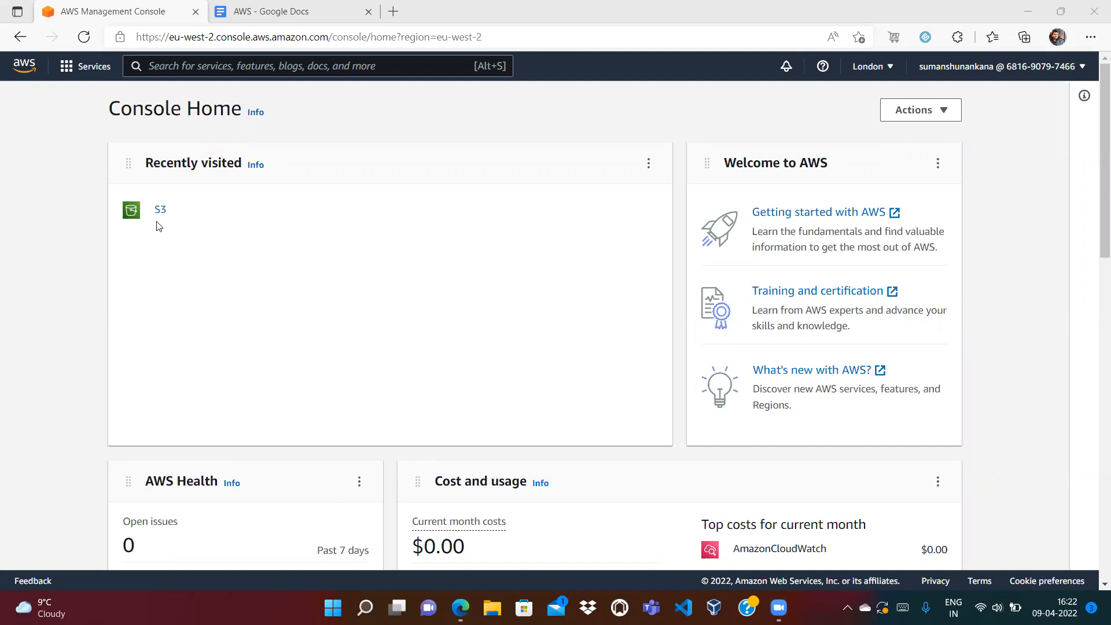
Switch to the AWS document in Google Docs and review the list of S3 Versioning topics.
click(294, 11)
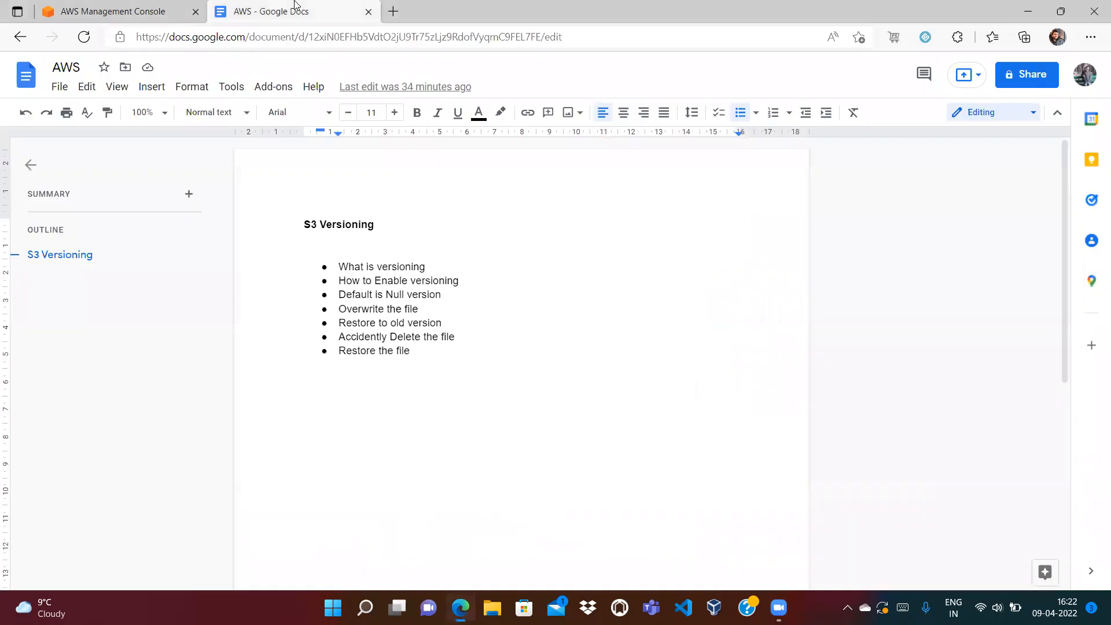
double_click(329, 224)
click(325, 266)
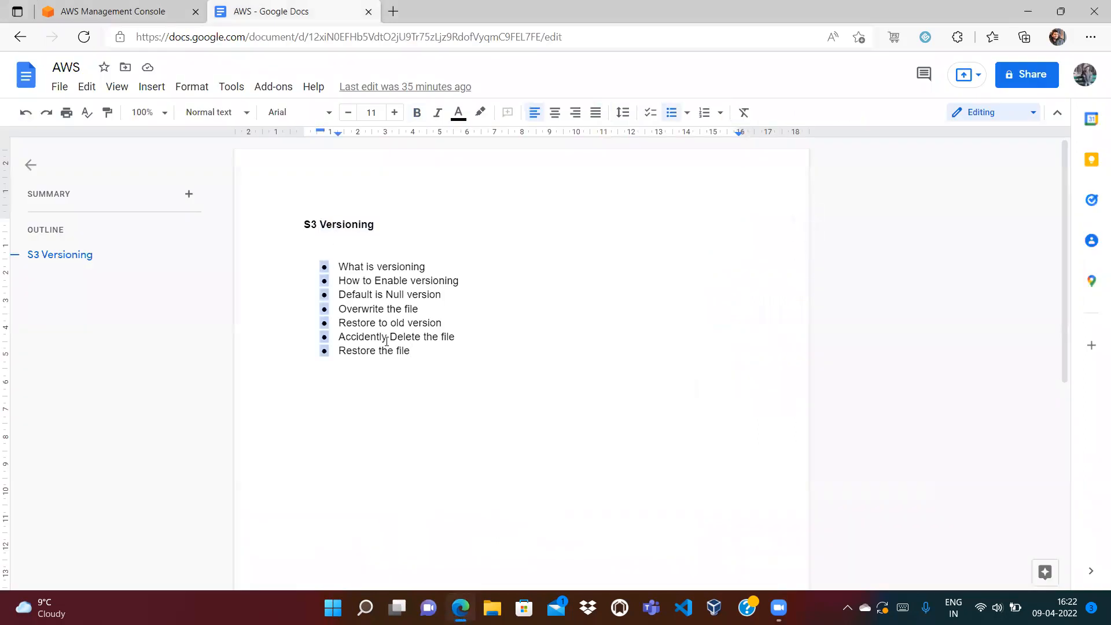
click(405, 349)
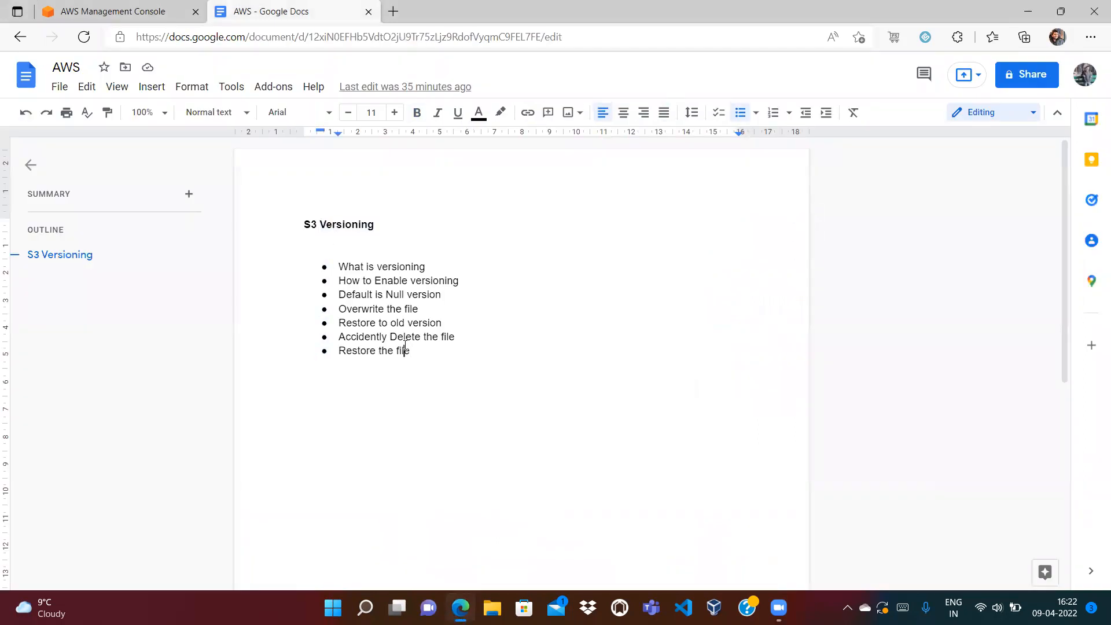
click(389, 283)
click(435, 322)
click(400, 352)
double_click(354, 224)
click(397, 224)
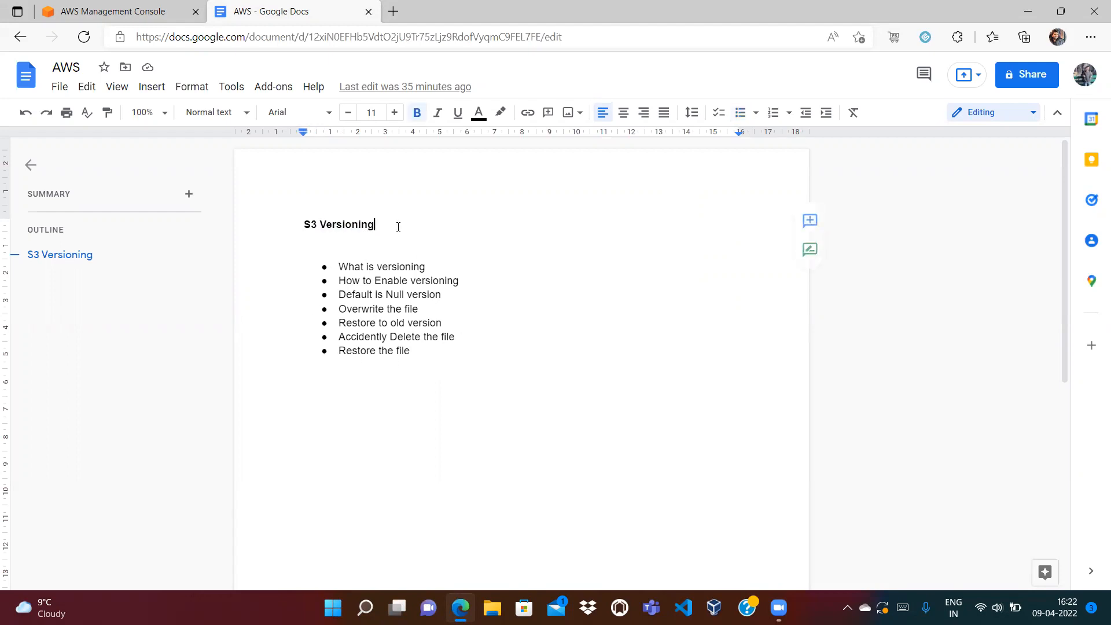
click(153, 13)
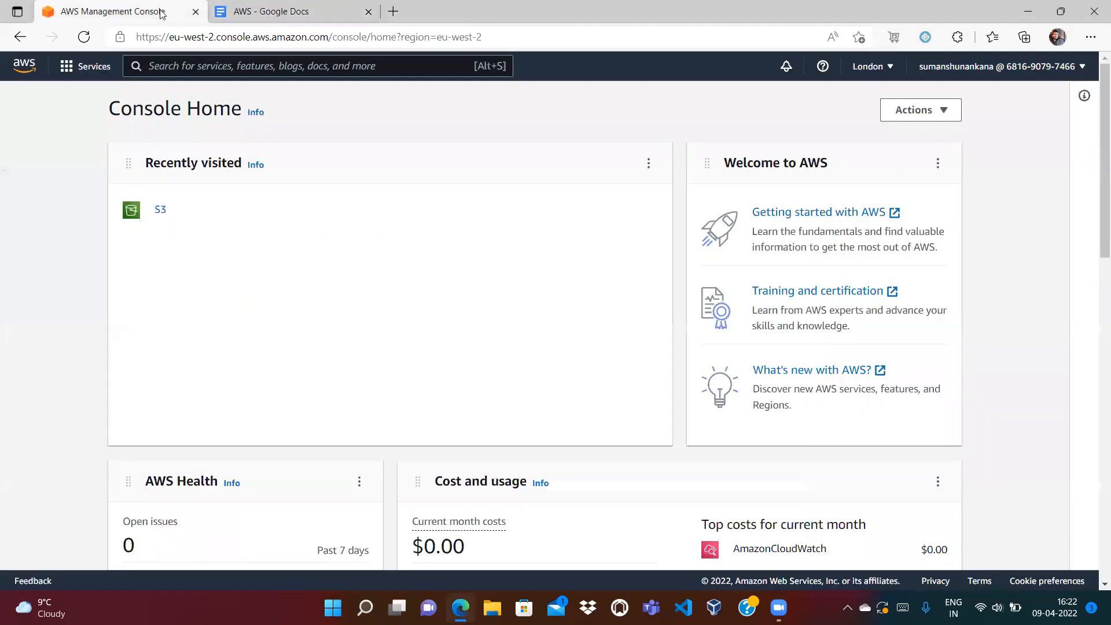
click(247, 13)
double_click(354, 224)
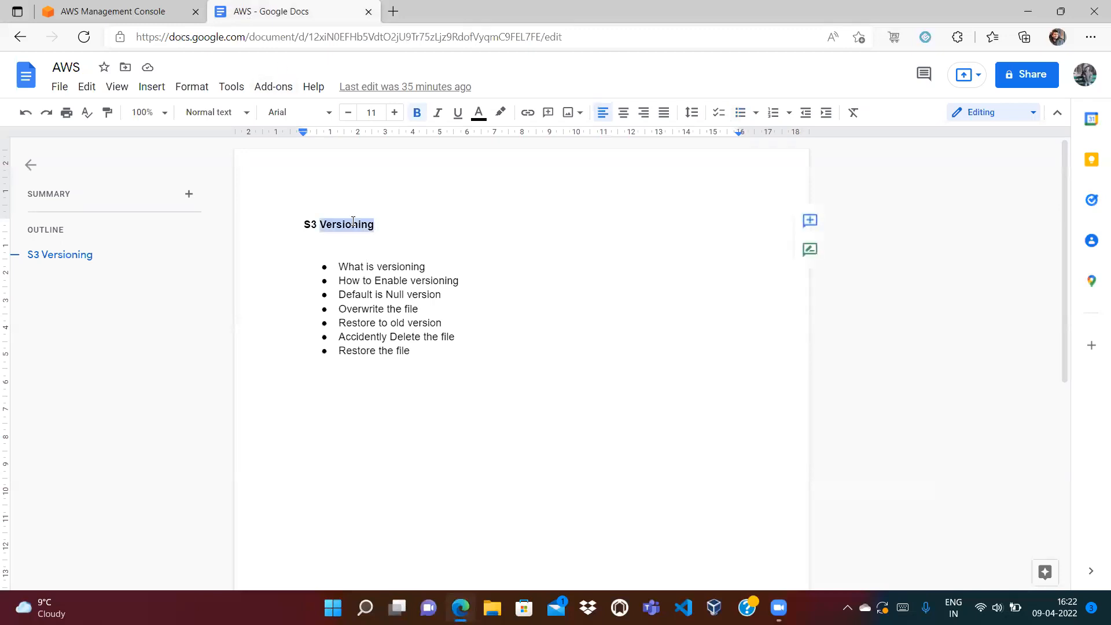
click(363, 249)
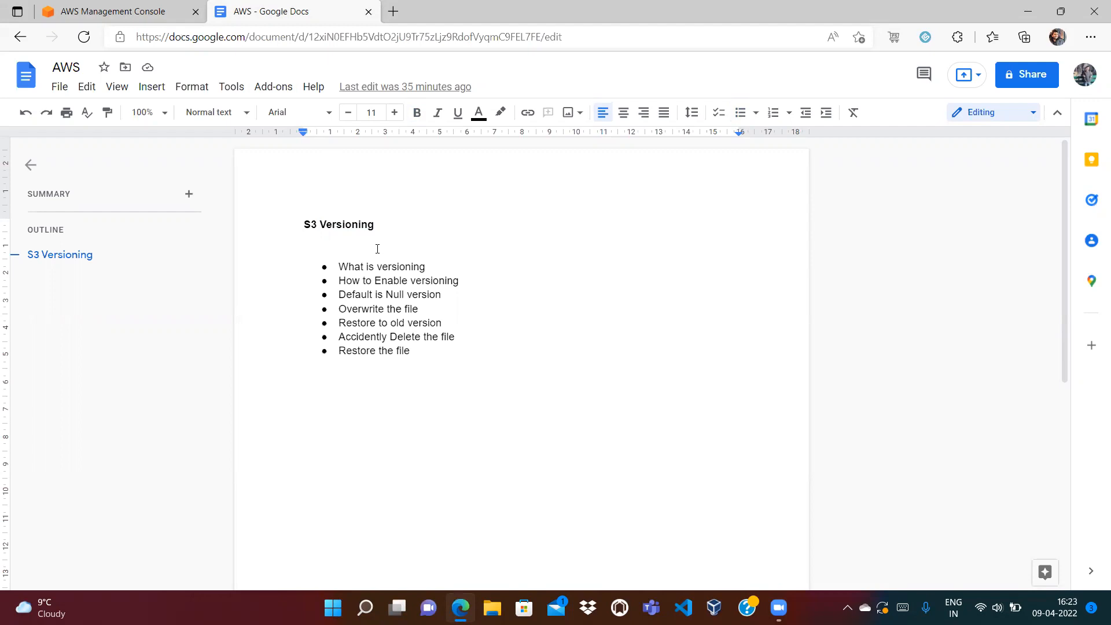
double_click(353, 223)
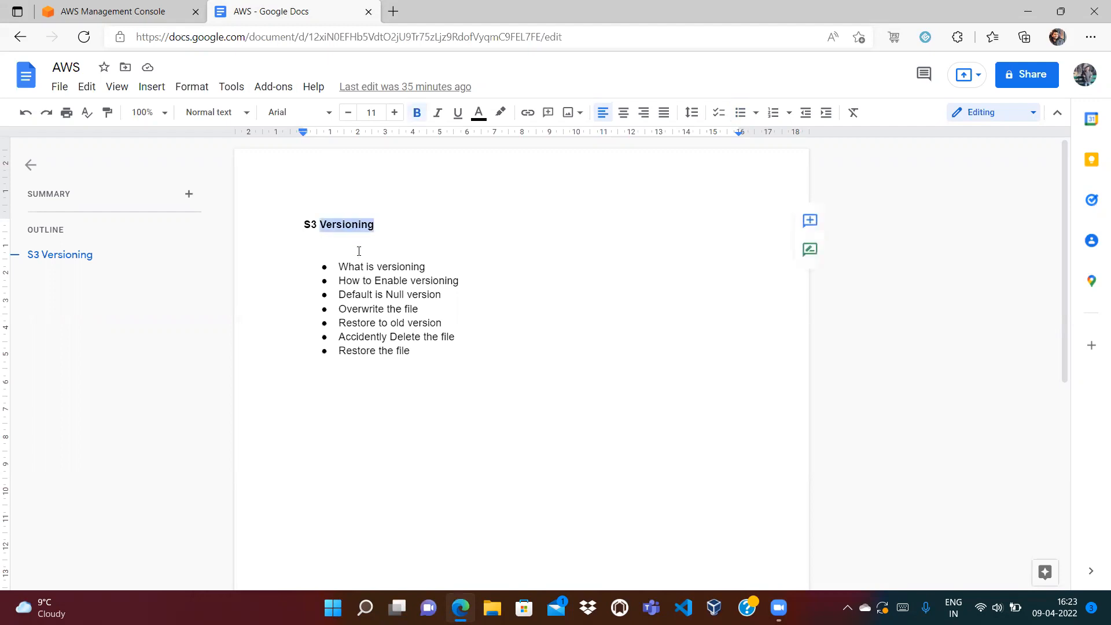
click(359, 251)
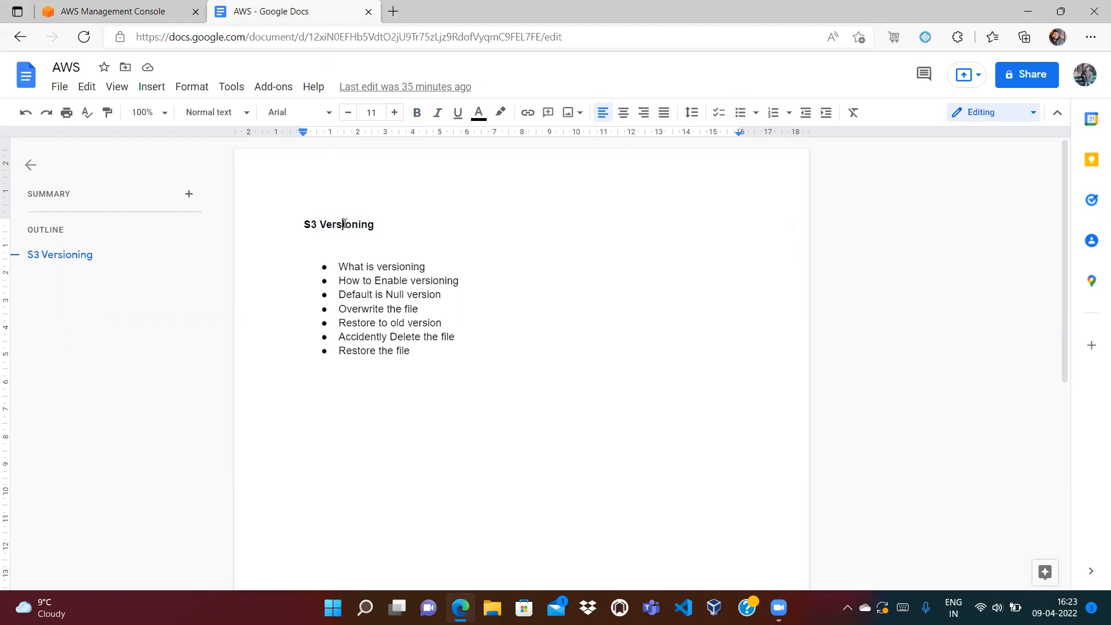
double_click(345, 224)
click(359, 248)
click(352, 226)
double_click(352, 226)
click(358, 248)
double_click(357, 225)
click(372, 240)
click(339, 225)
double_click(338, 225)
click(405, 241)
double_click(346, 227)
click(398, 227)
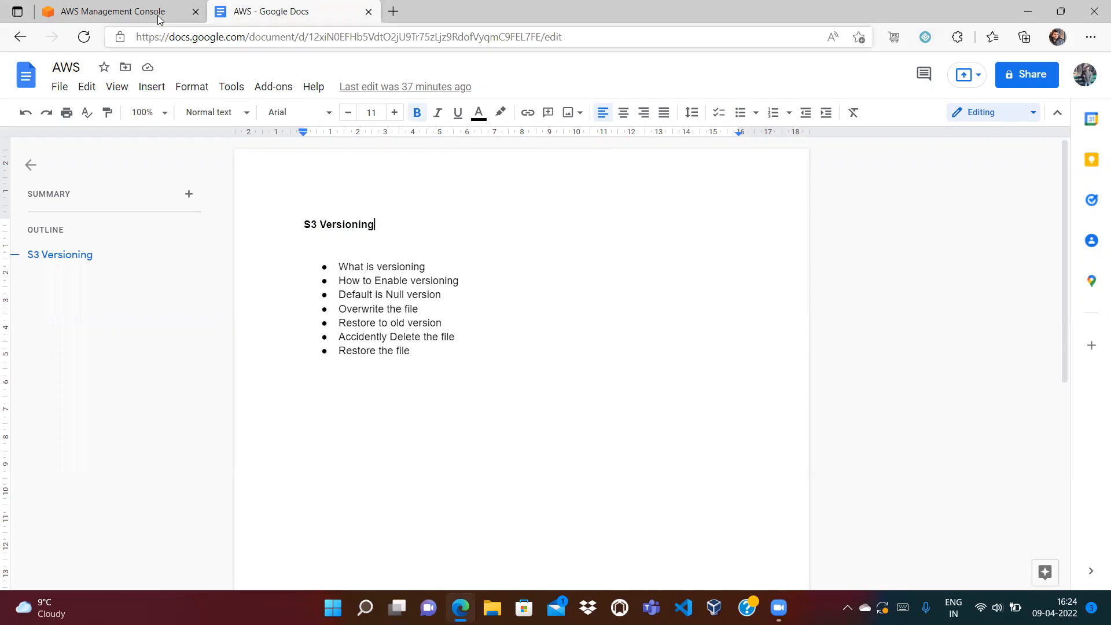
In the AWS console, create an S3 bucket named with the owner's first name plus "-bucket-1", leaving Bucket Versioning disabled.
click(142, 10)
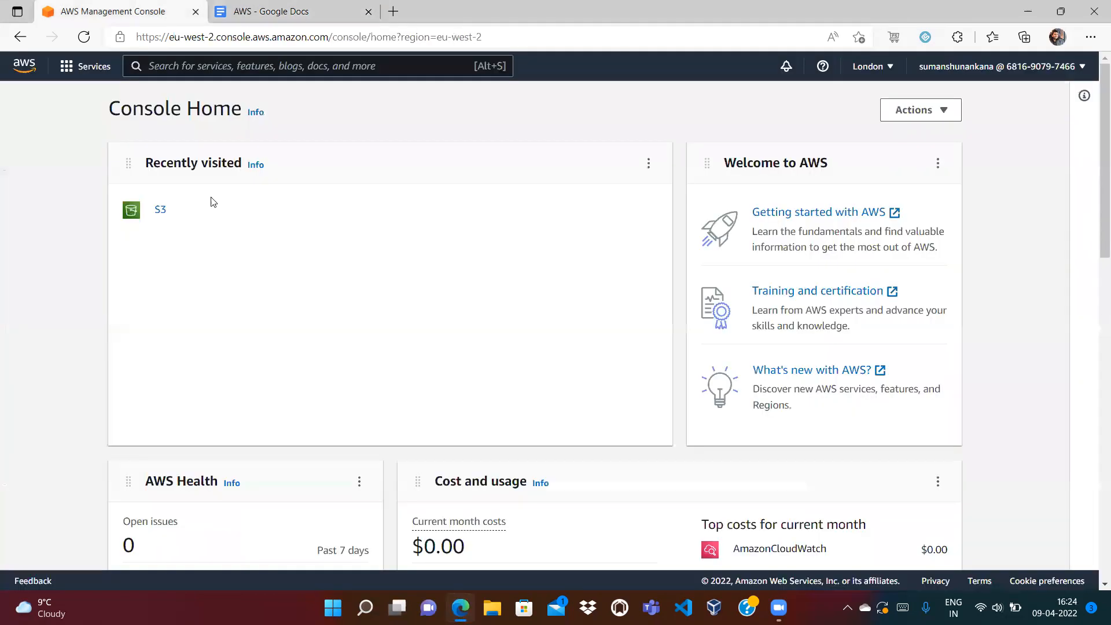
click(161, 212)
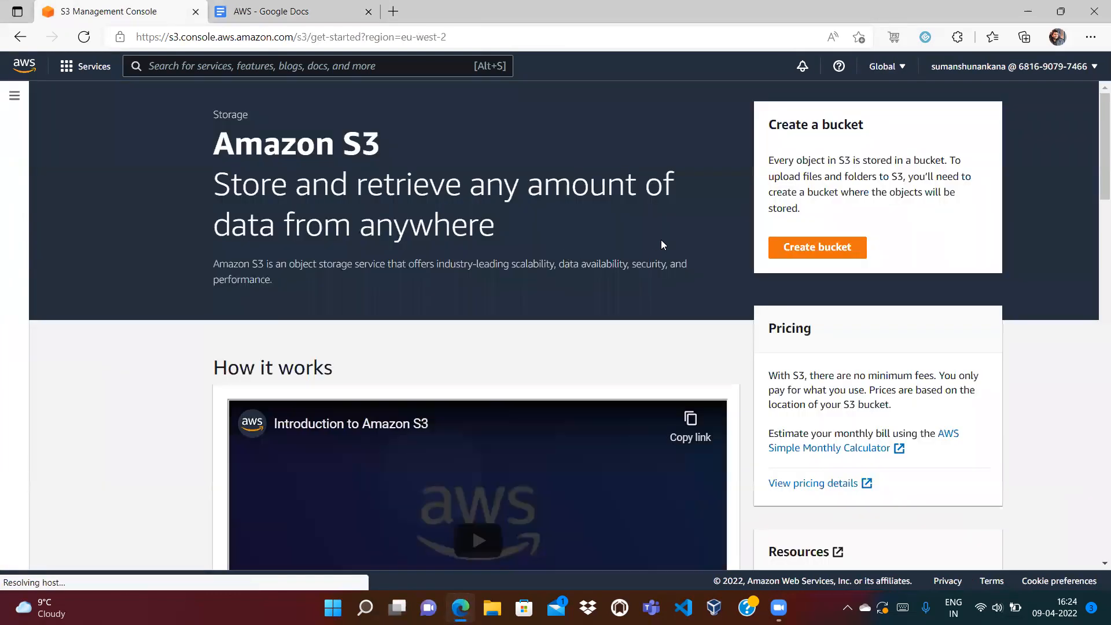
click(818, 246)
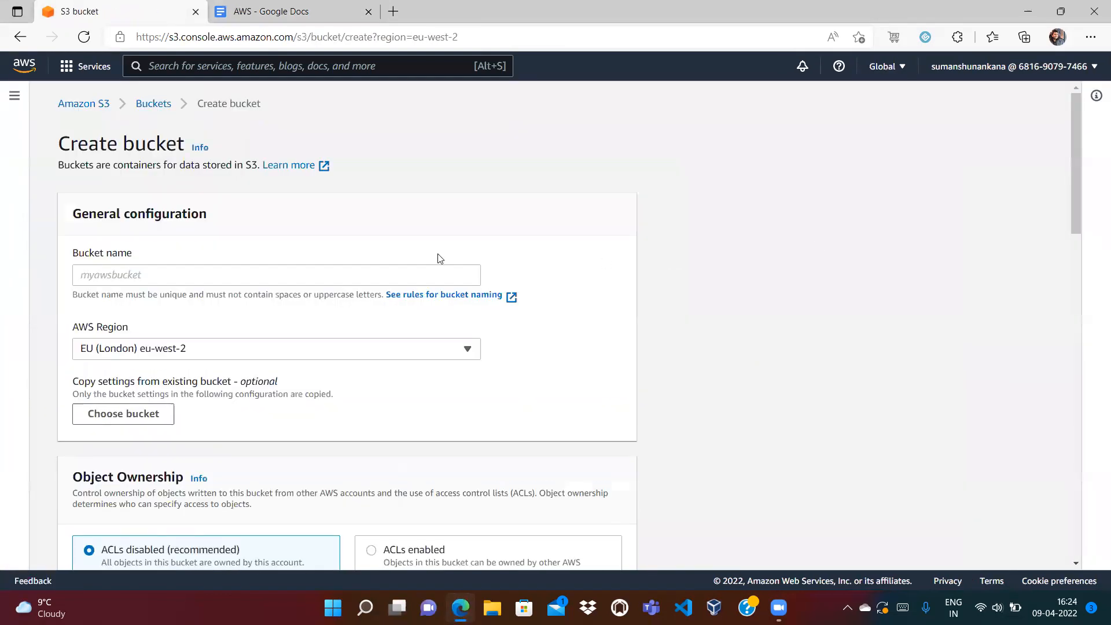
click(379, 274)
click(203, 378)
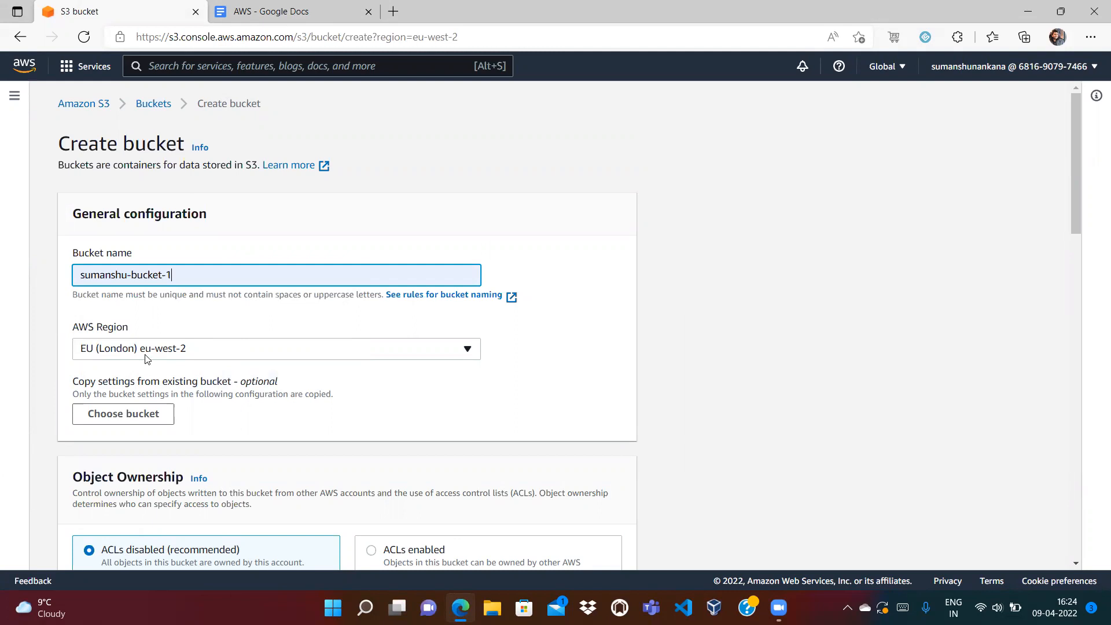
drag(1078, 176, 1092, 400)
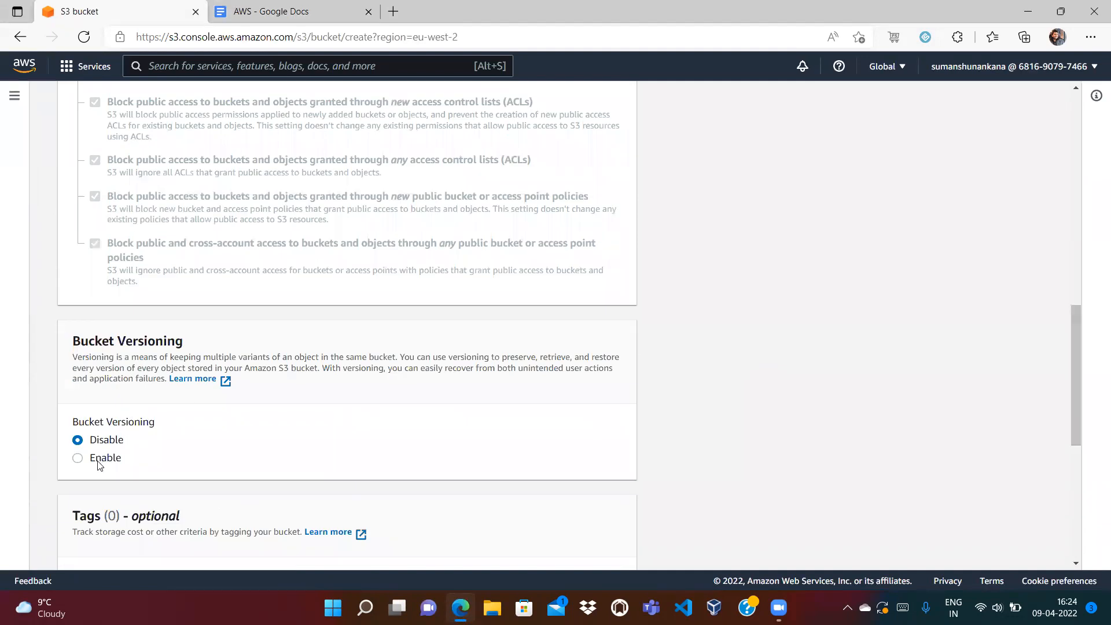
scroll(1076, 541, down, 5)
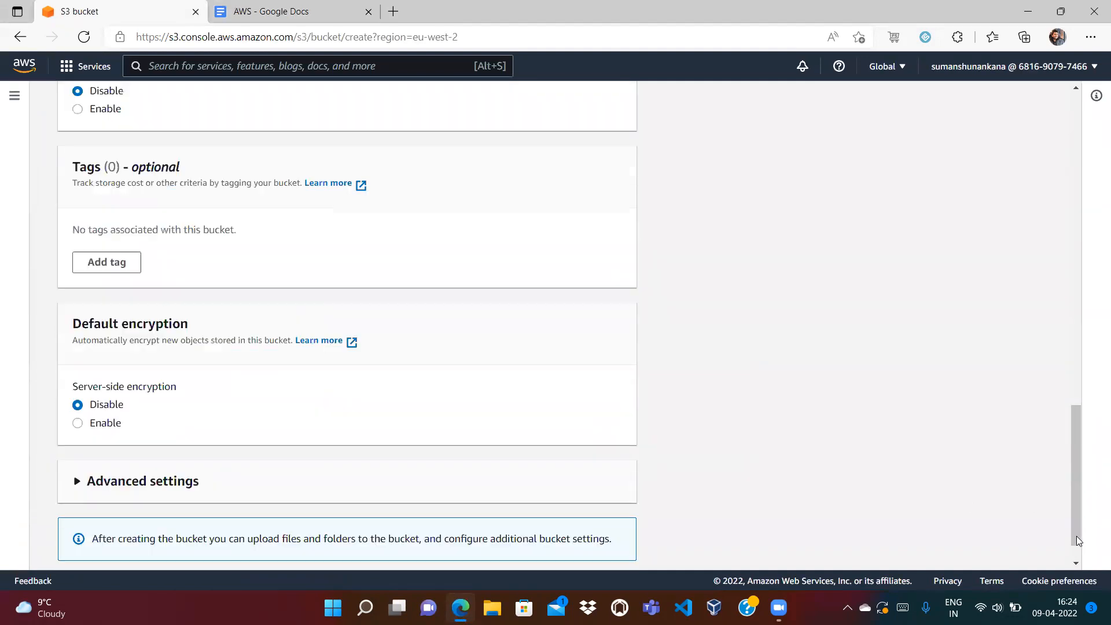
click(578, 549)
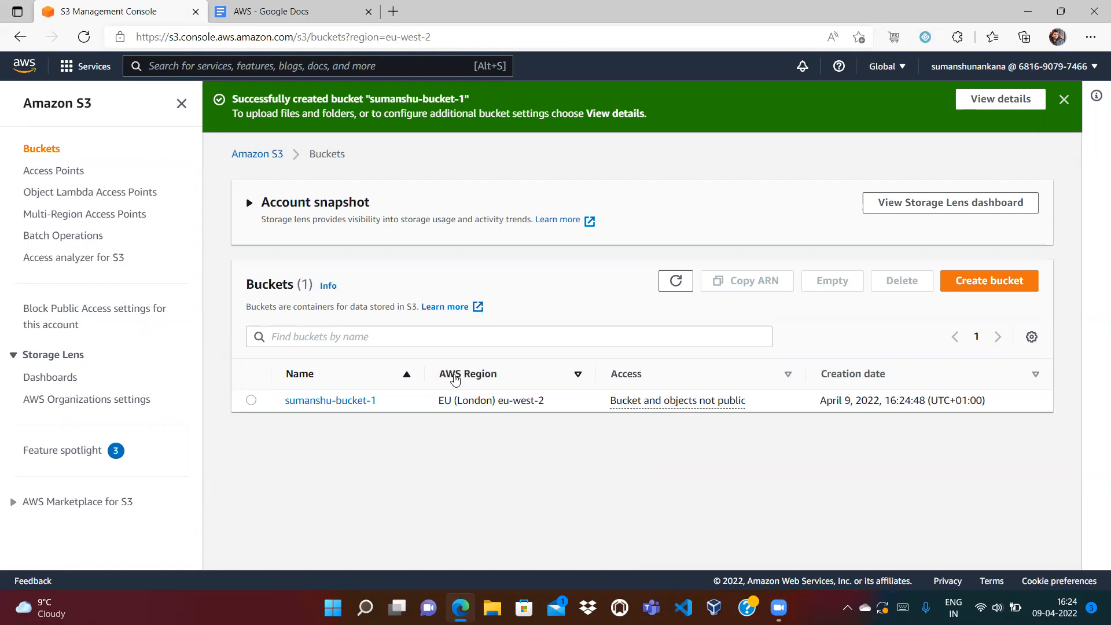
Begin an upload to the new bucket and add the index HTML file from the Desktop.
click(331, 401)
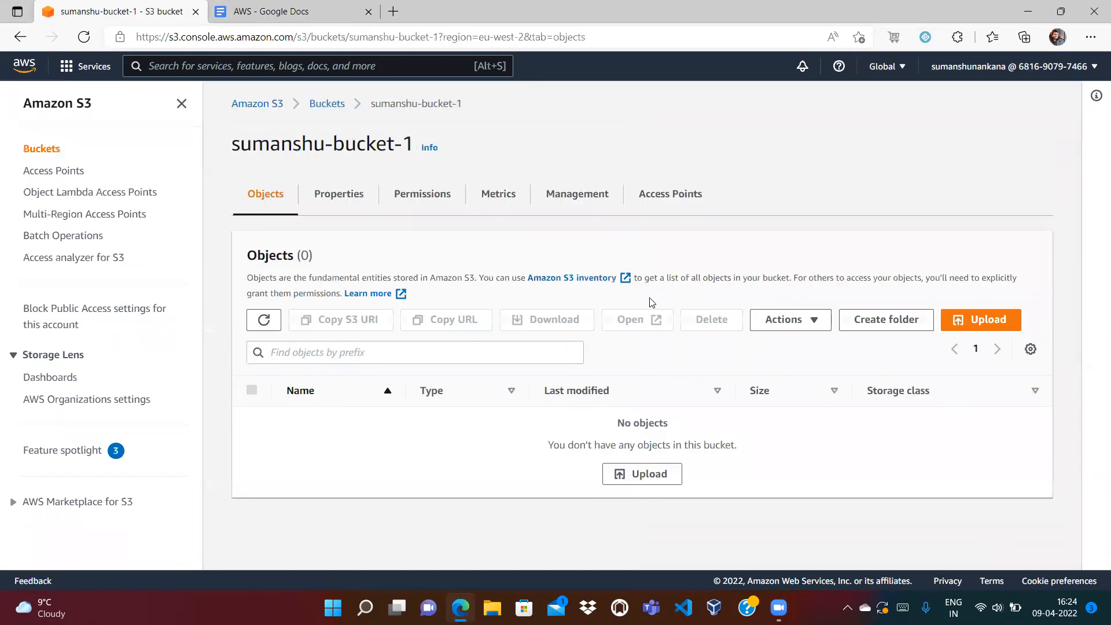
click(972, 328)
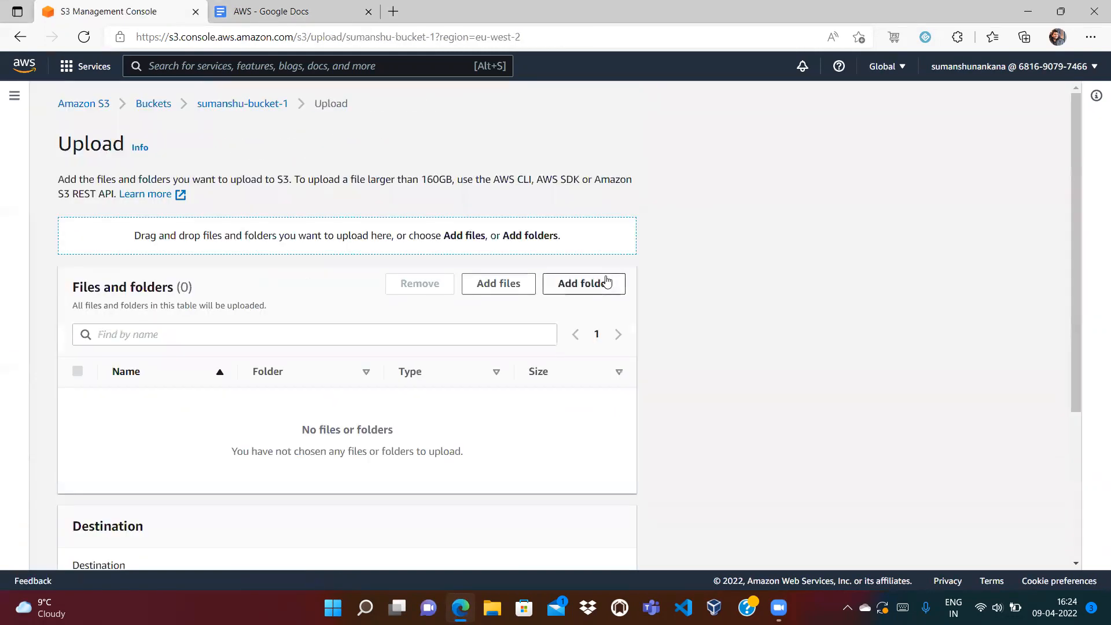
click(505, 285)
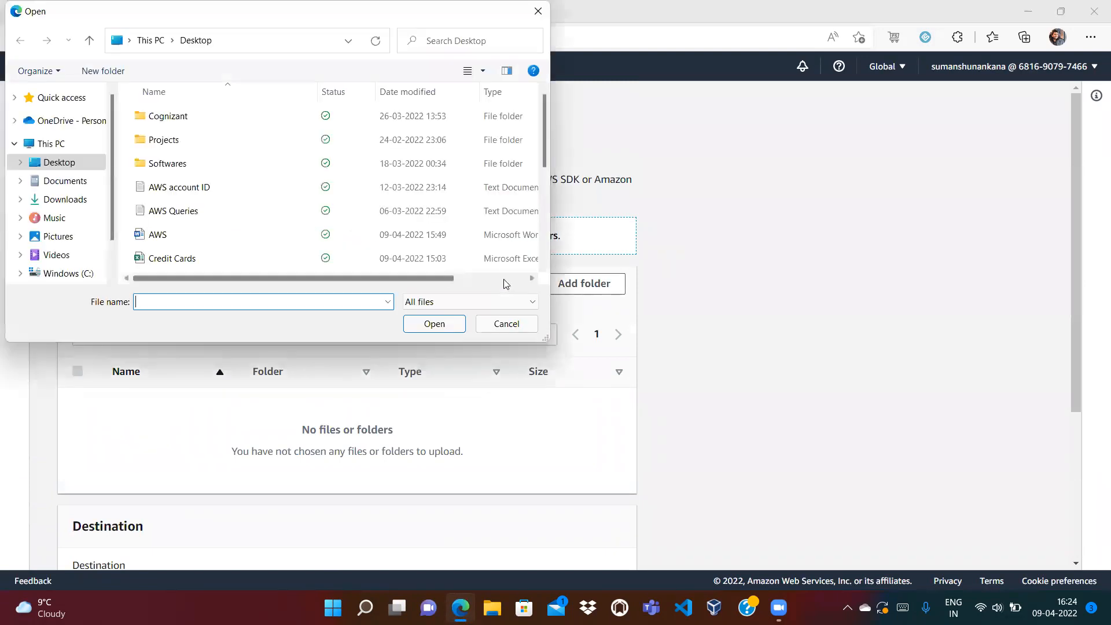
scroll(544, 230, down, 1)
scroll(544, 230, down, 2)
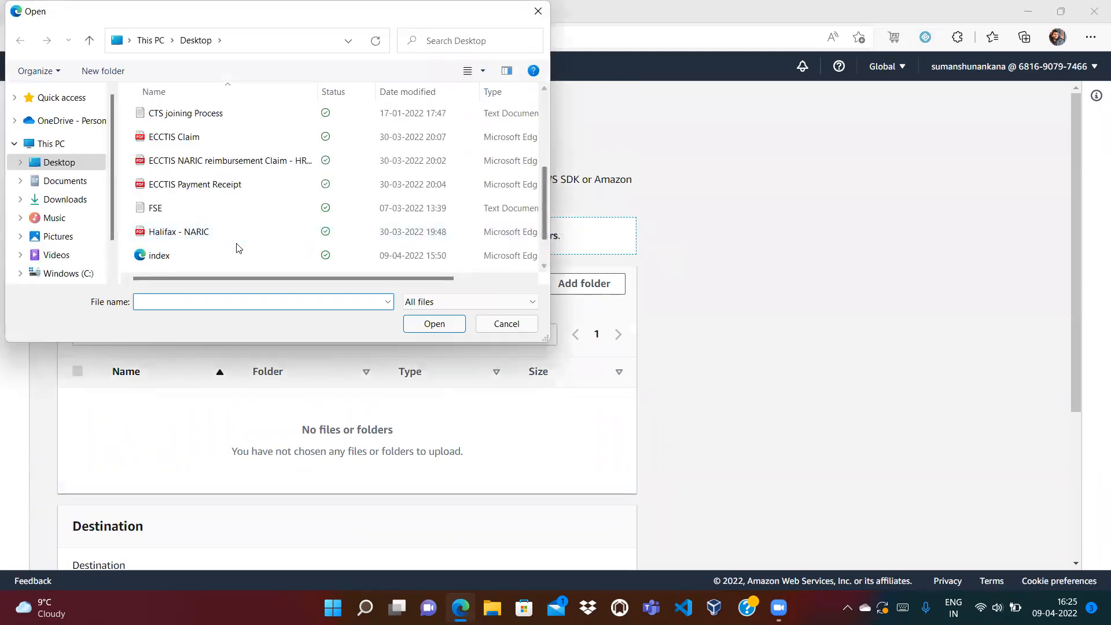
click(329, 261)
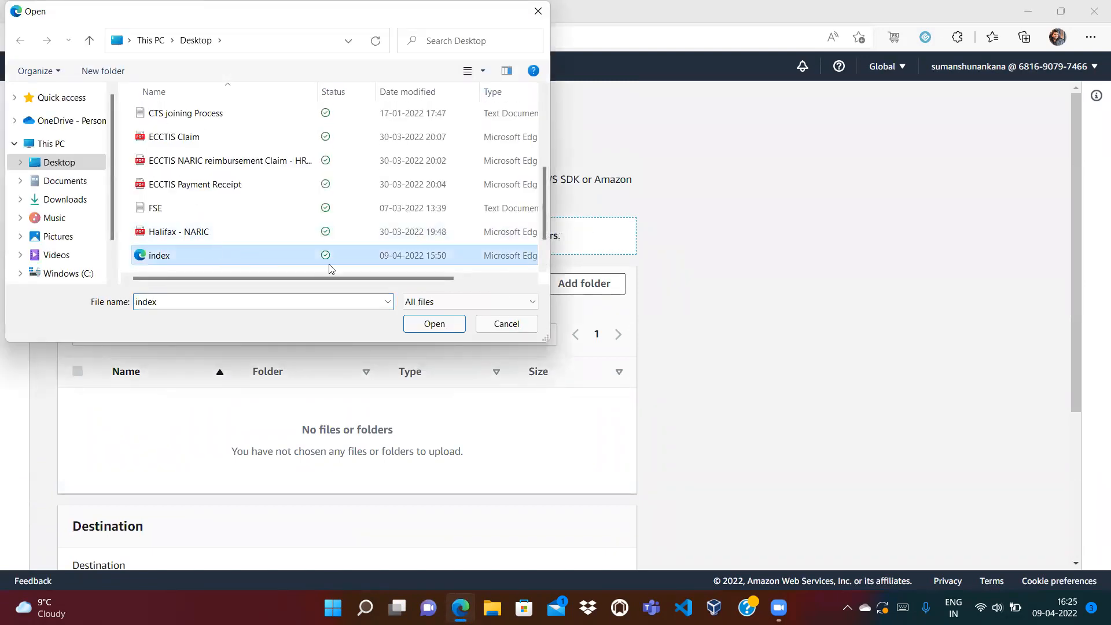
click(435, 323)
Add india_flag.jpeg from the Desktop to the upload, upload both files and return to the bucket.
click(493, 290)
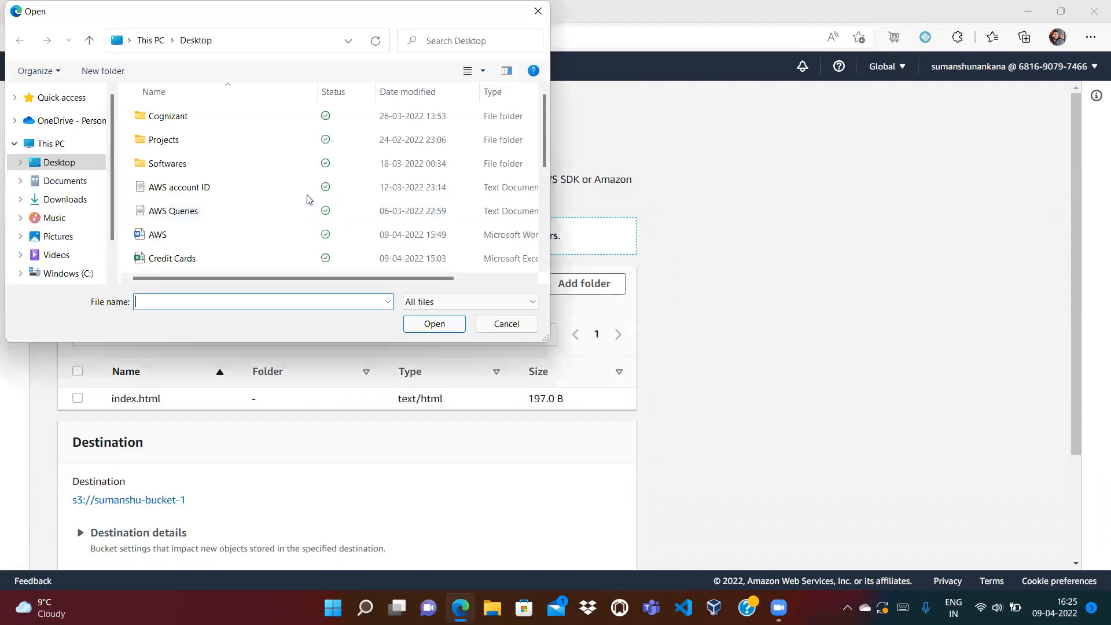
click(298, 190)
key(i)
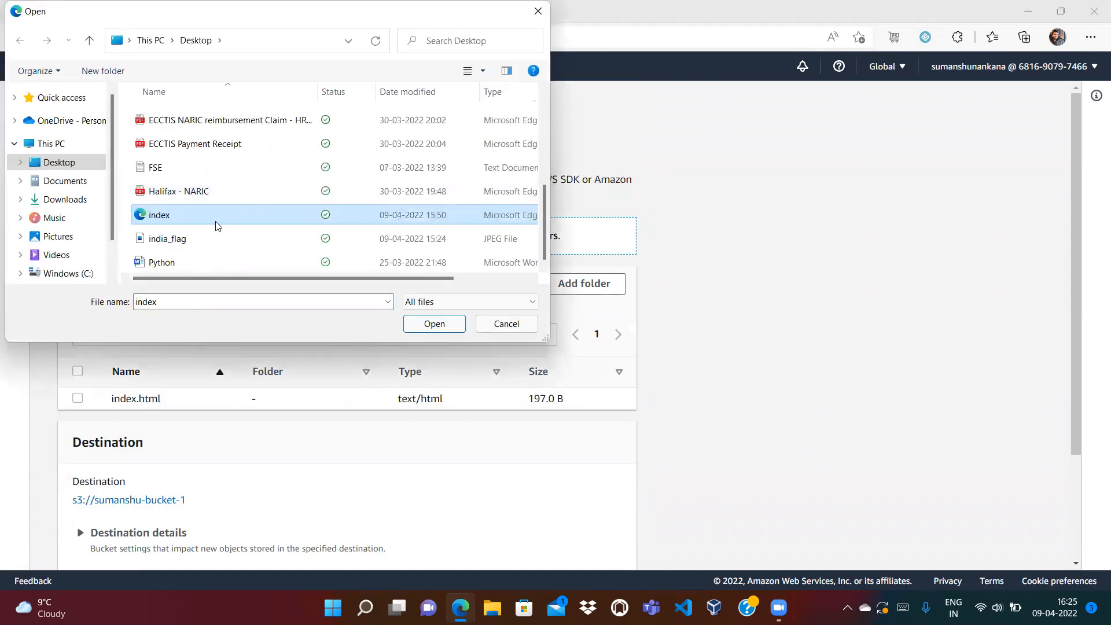
click(200, 237)
click(434, 323)
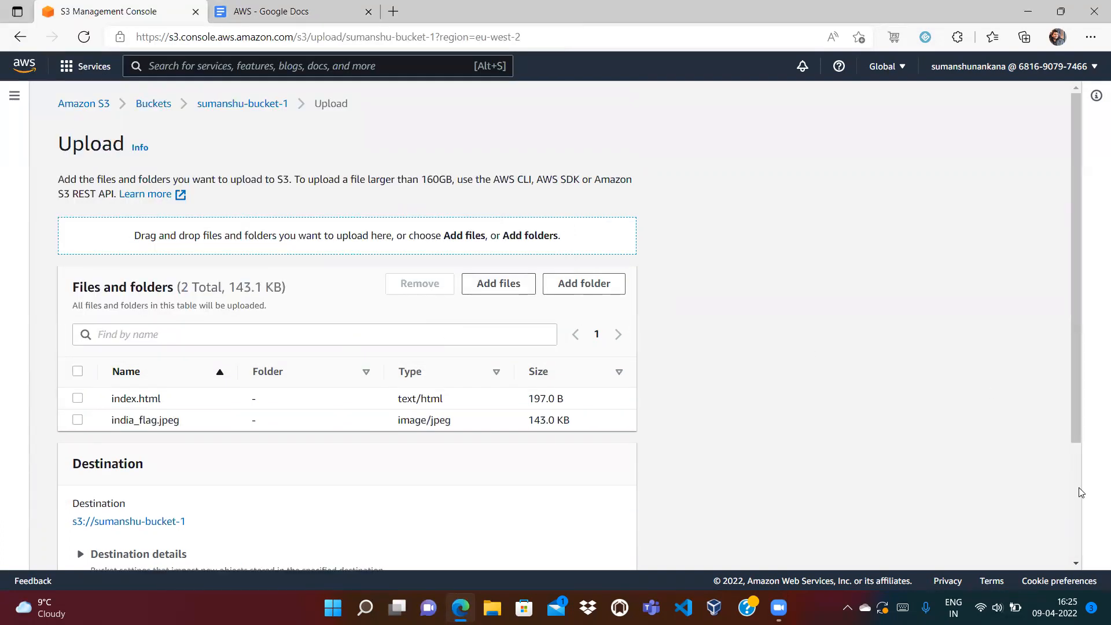
scroll(1093, 462, down, 3)
click(596, 544)
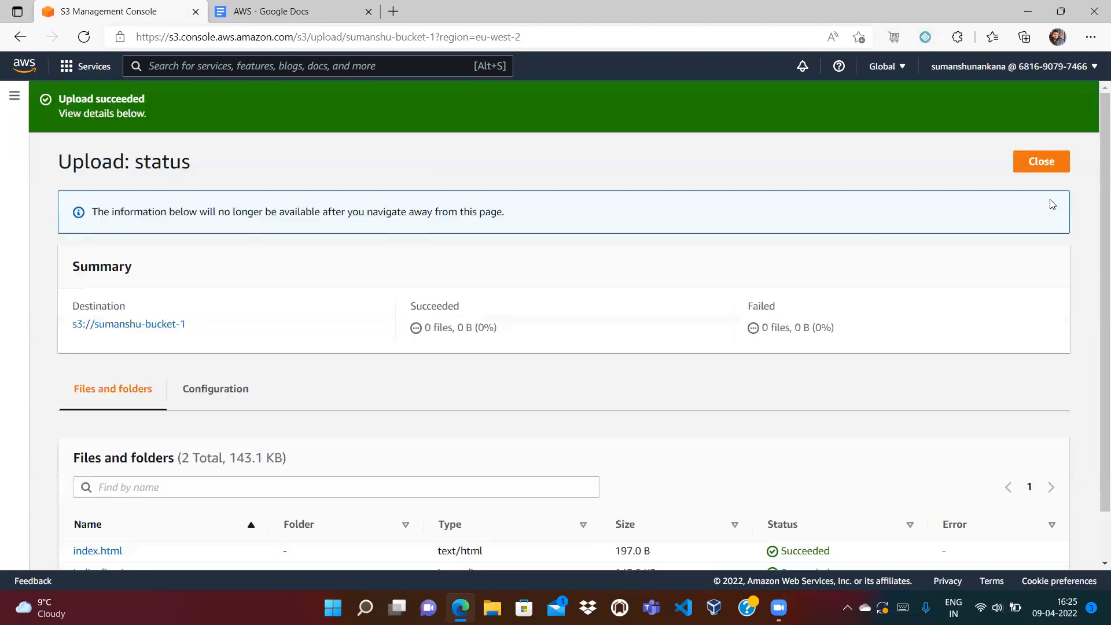
click(1040, 162)
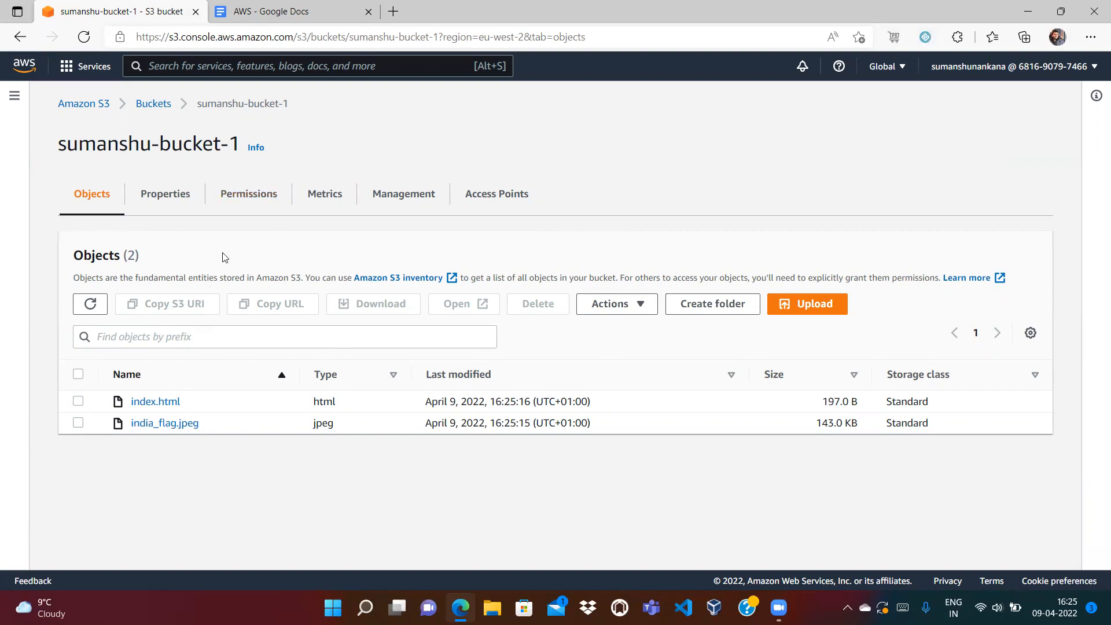
Enable static website hosting for the bucket with index.html as the index document and save the changes.
drag(131, 104, 172, 105)
click(171, 125)
click(155, 200)
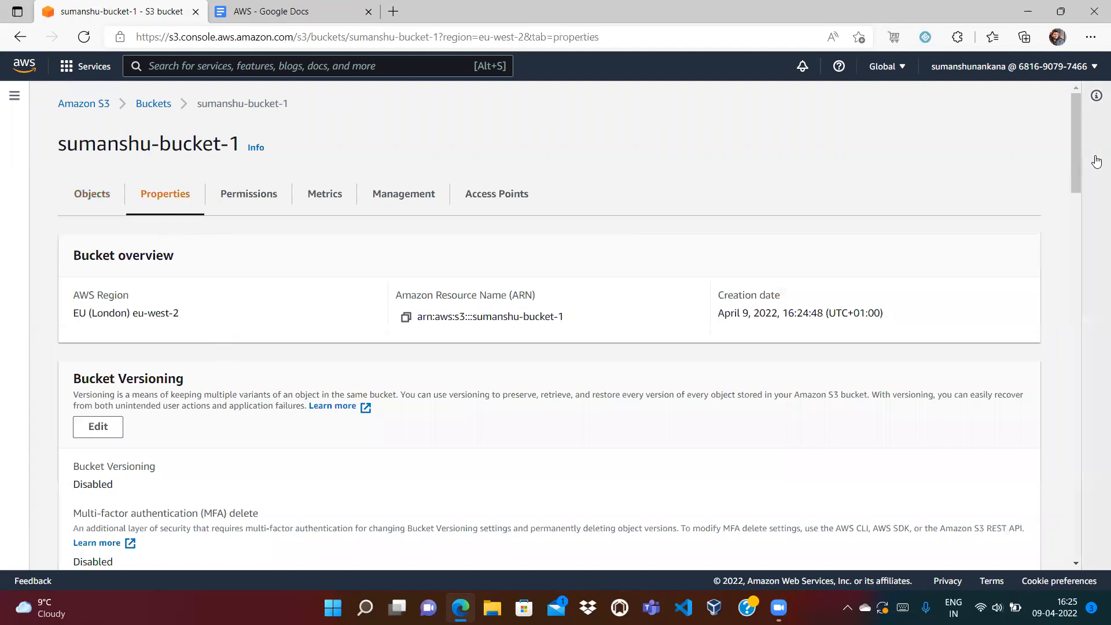
drag(1074, 148, 1060, 546)
click(1001, 438)
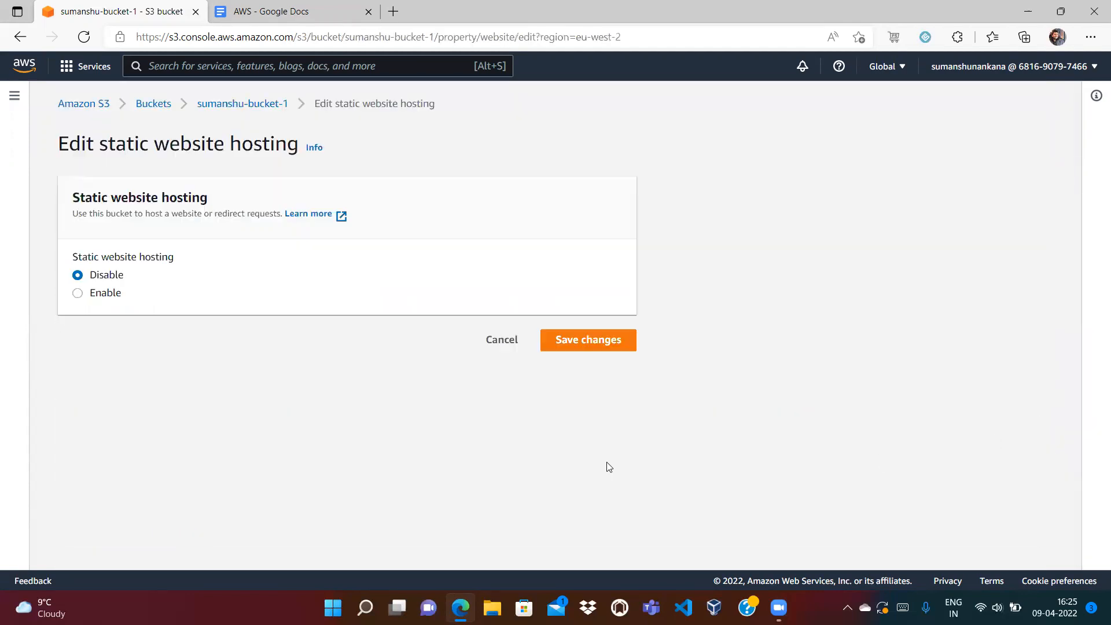
click(109, 295)
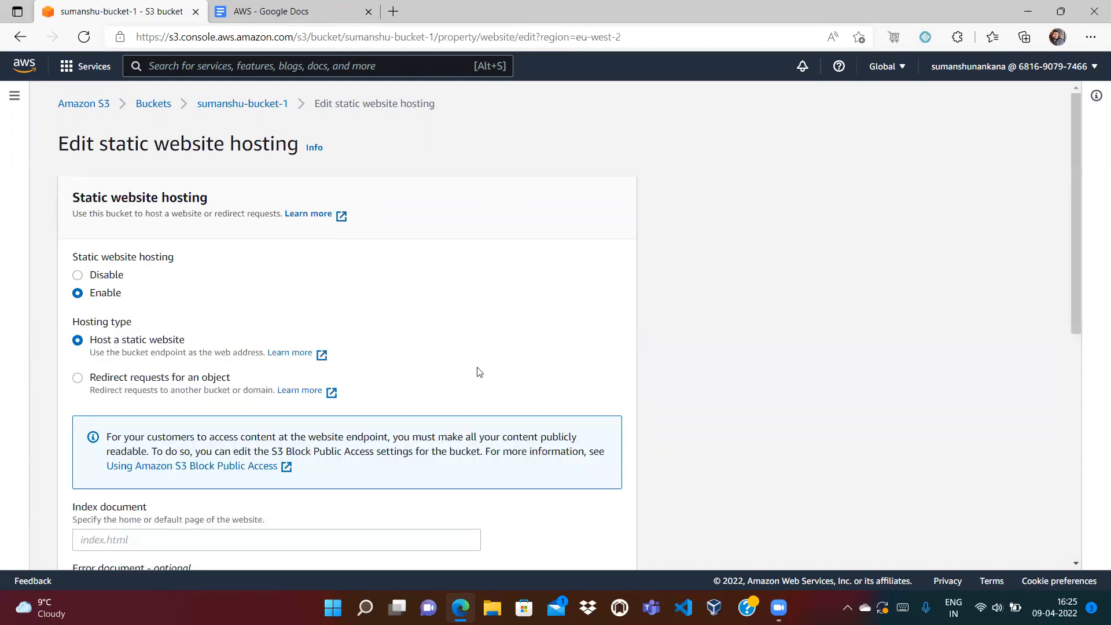
click(1073, 496)
click(270, 112)
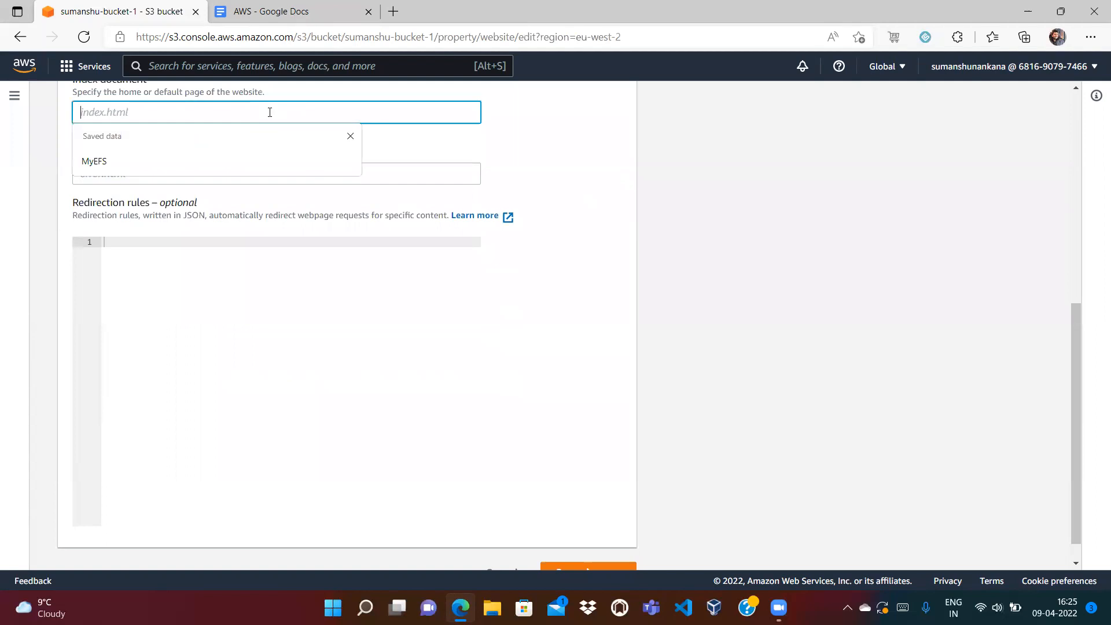
text(index.html)
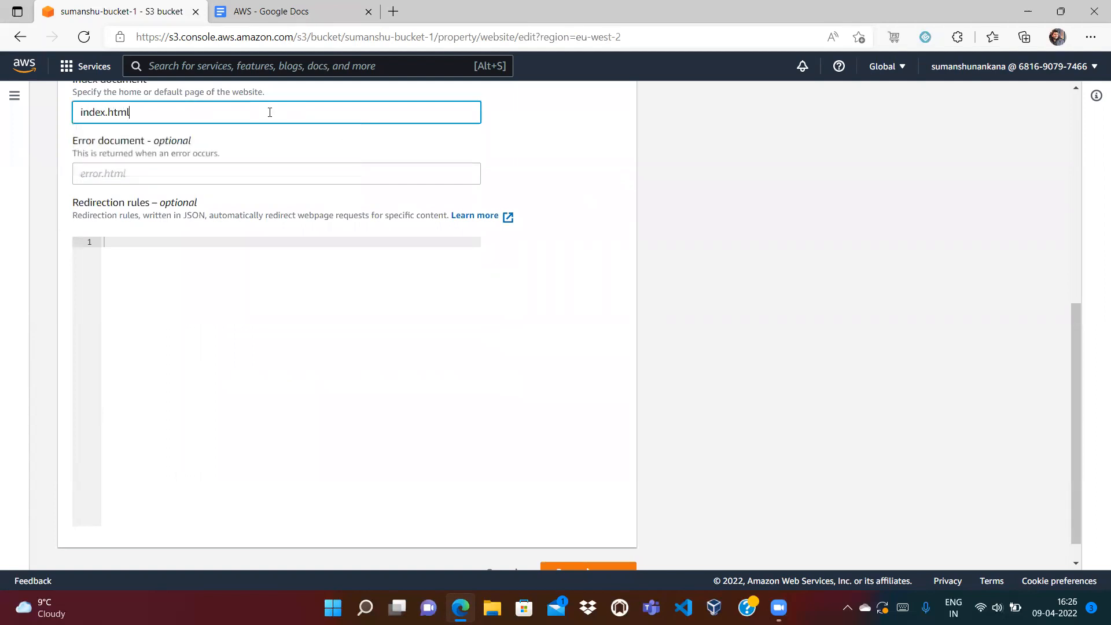
click(554, 565)
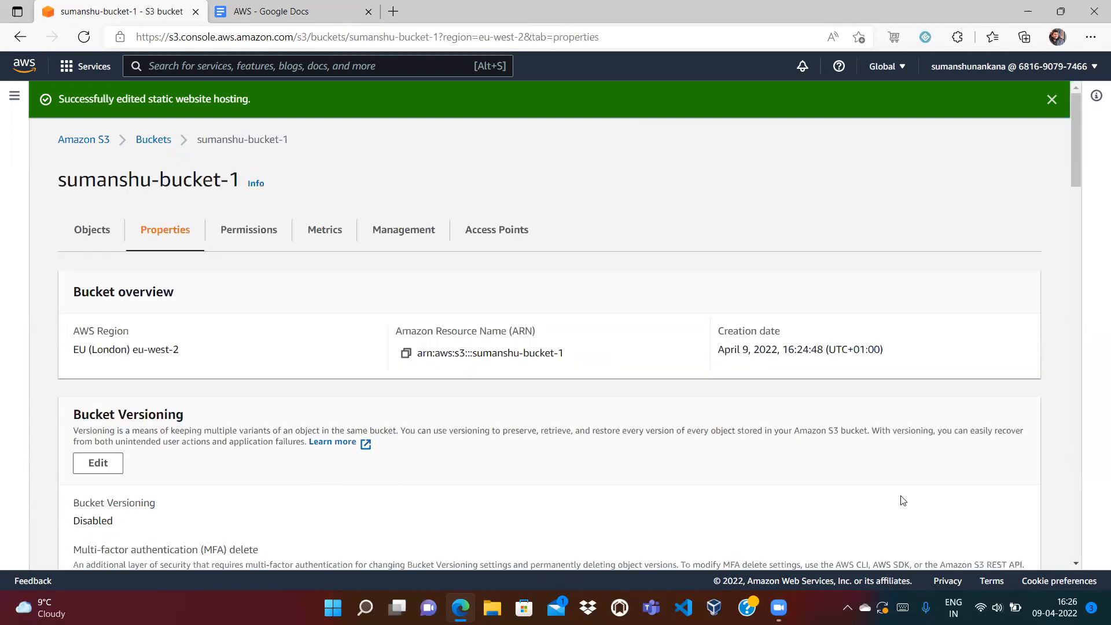
Copy the bucket website endpoint from the static website hosting settings and open it in a new browser tab.
scroll(1083, 520, down, 20)
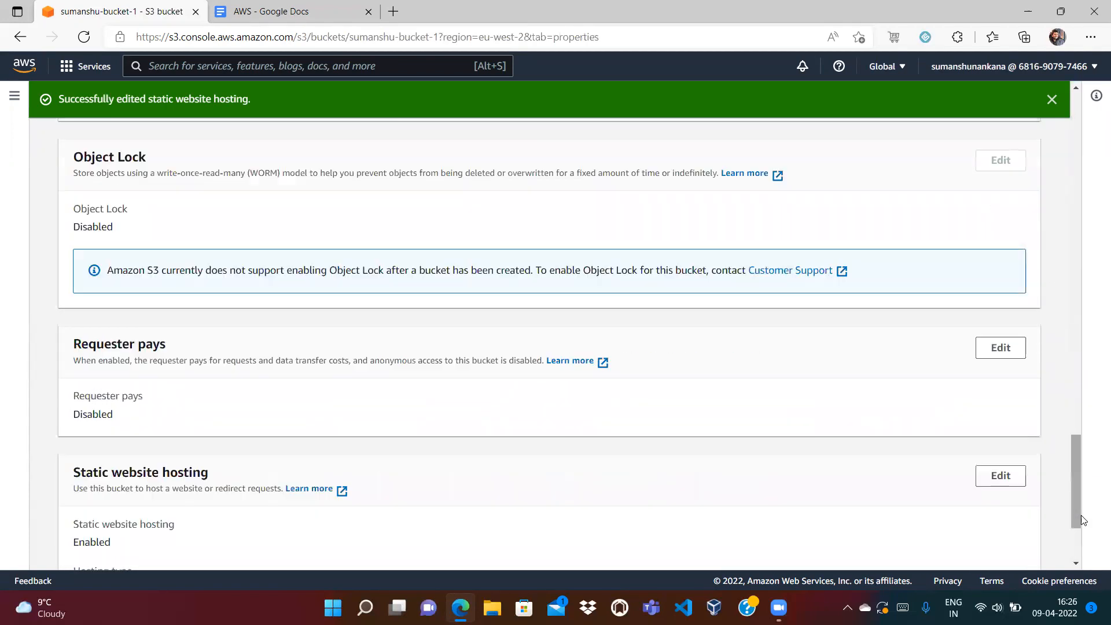
scroll(1075, 553, down, 3)
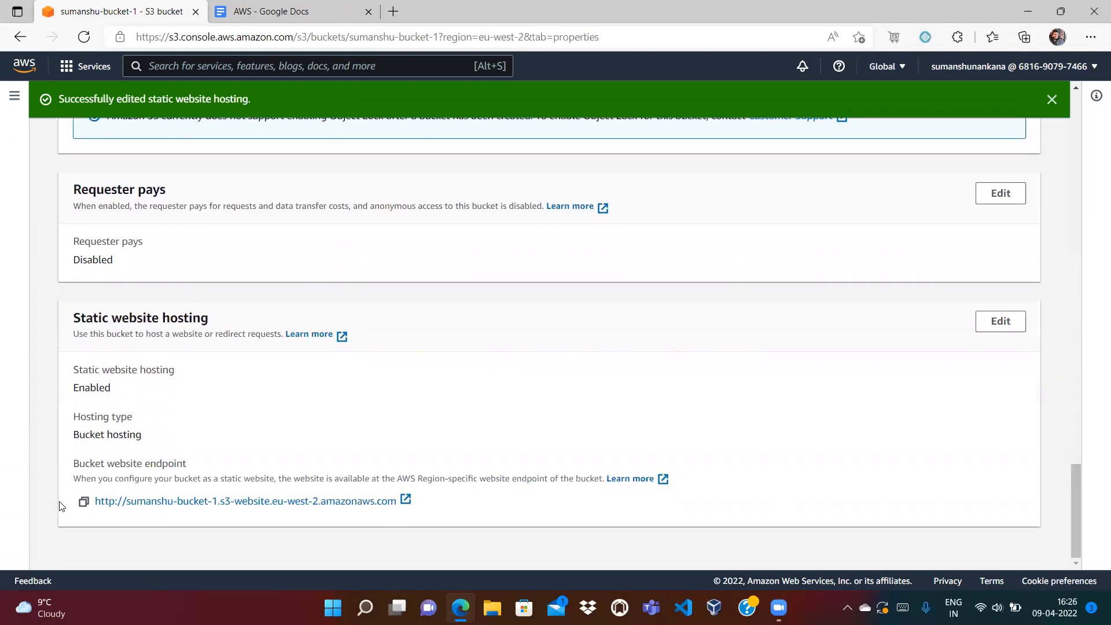
click(84, 501)
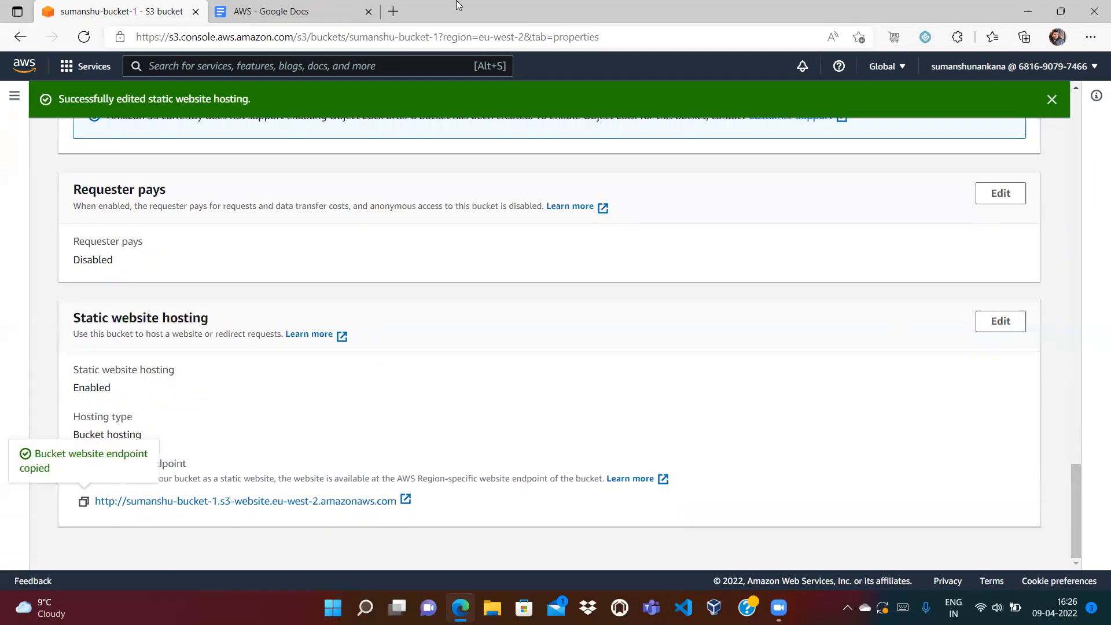
click(392, 11)
key(ctrl+v)
key(Return)
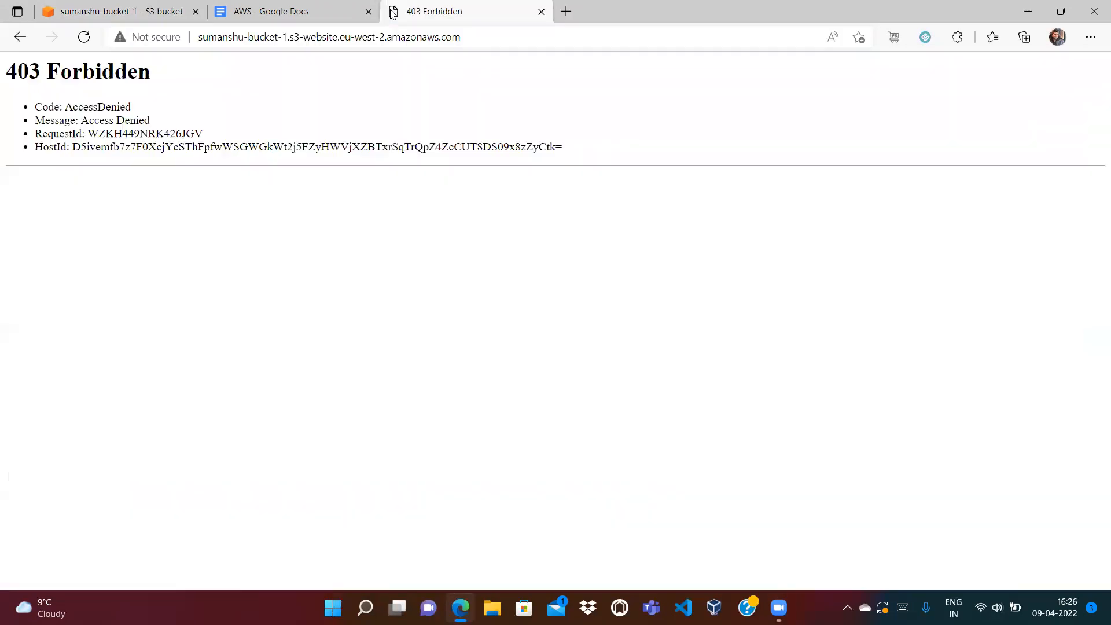
drag(66, 103, 155, 107)
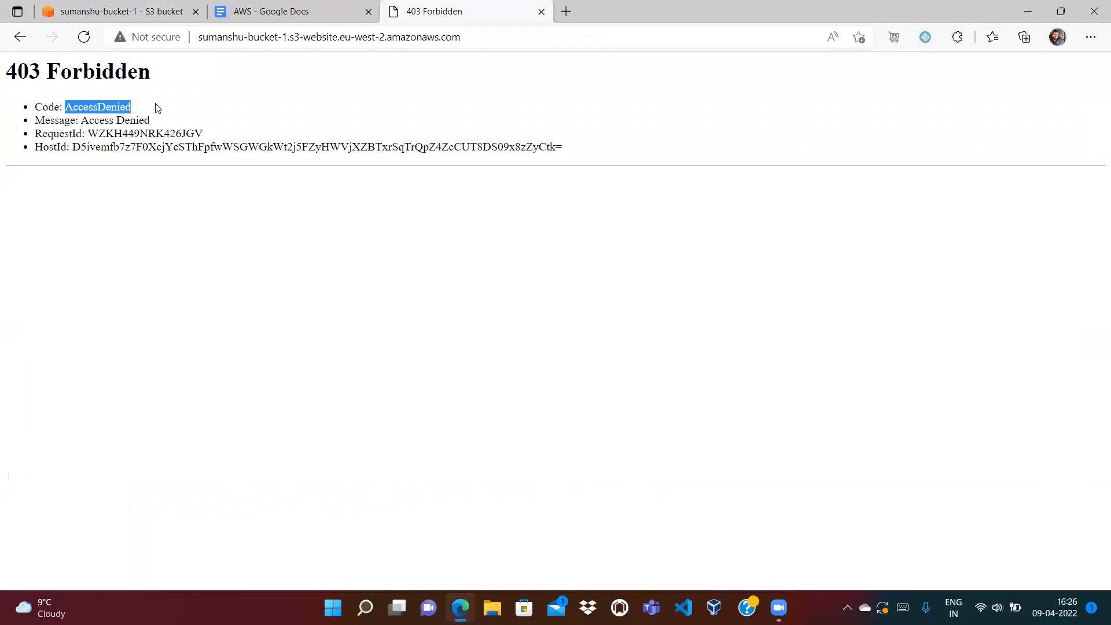
Turn off Block all public access in the bucket's permissions, save the change and enter "confirm" to approve it.
click(159, 10)
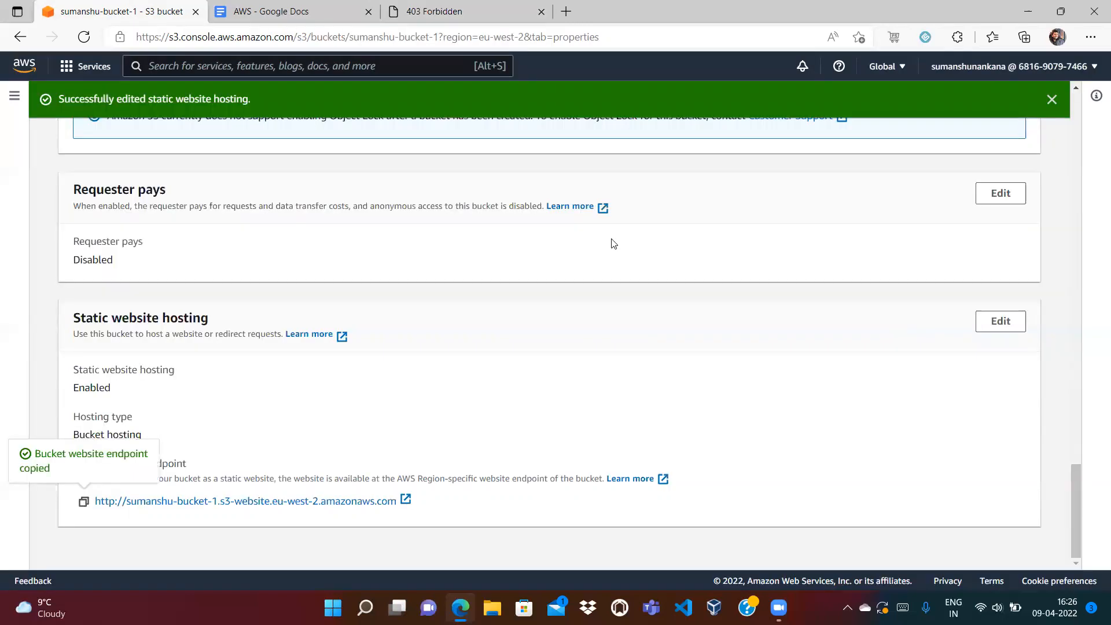
scroll(1073, 220, up, 20)
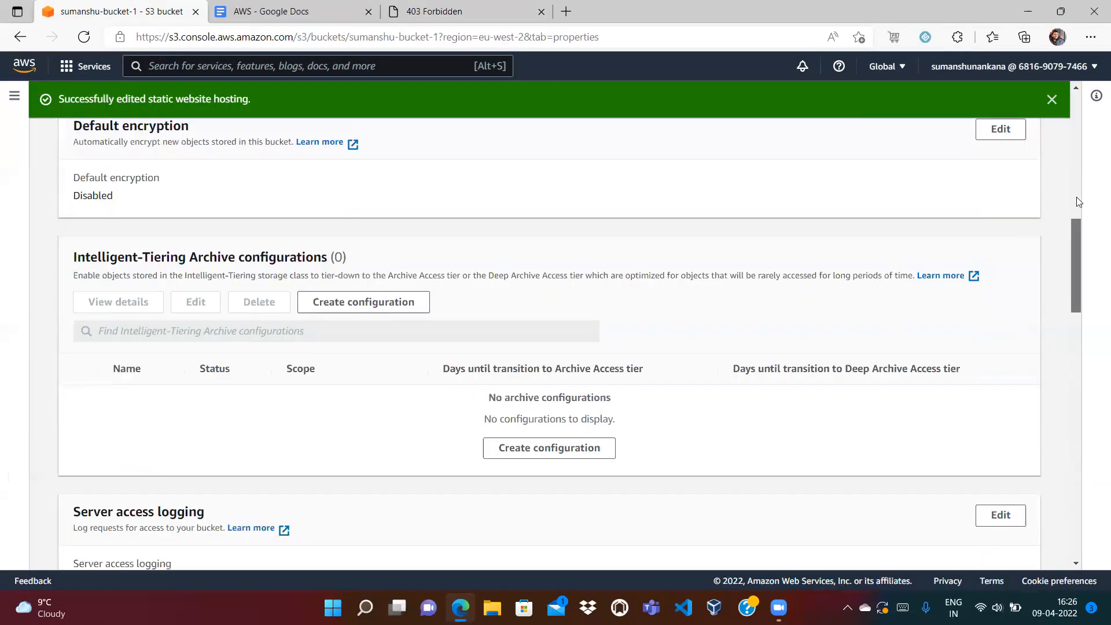
scroll(513, 150, up, 5)
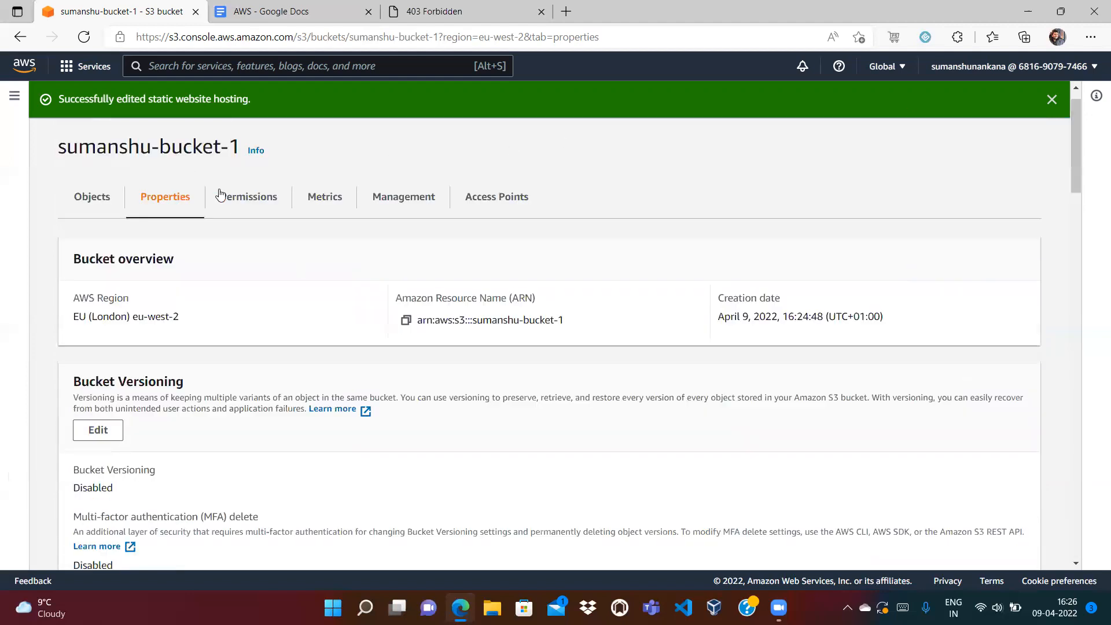
click(236, 205)
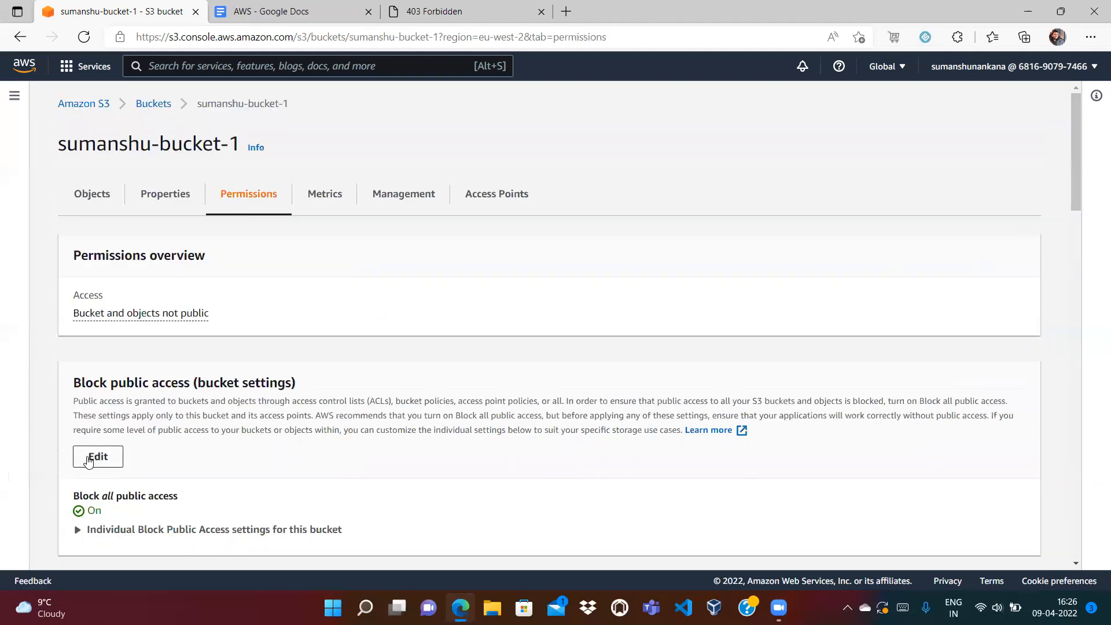
click(93, 456)
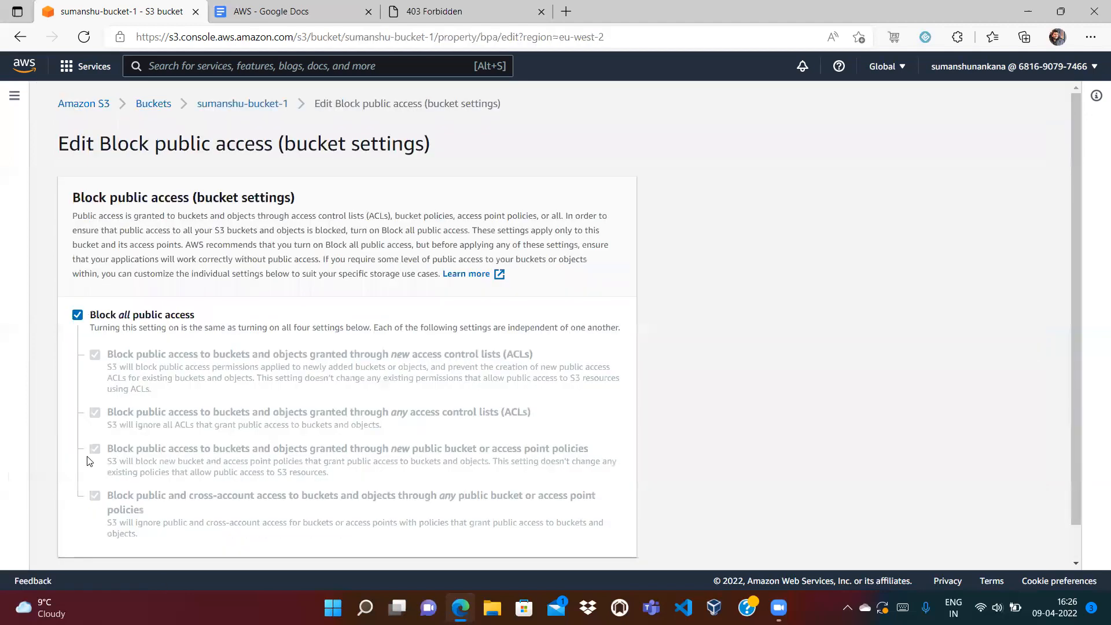
click(77, 315)
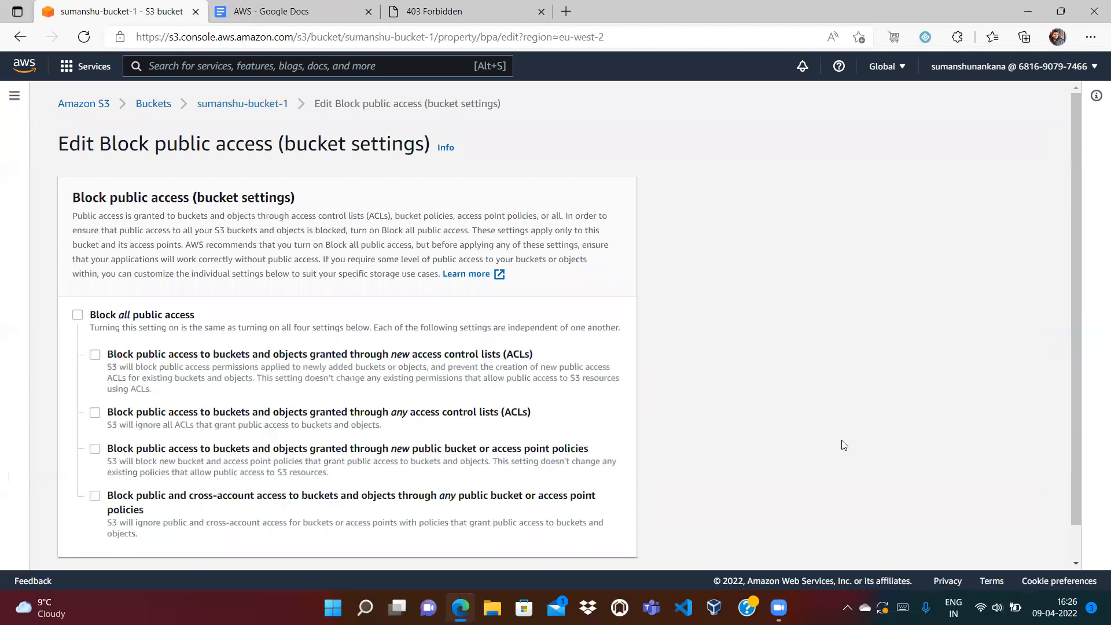
click(1075, 539)
click(627, 547)
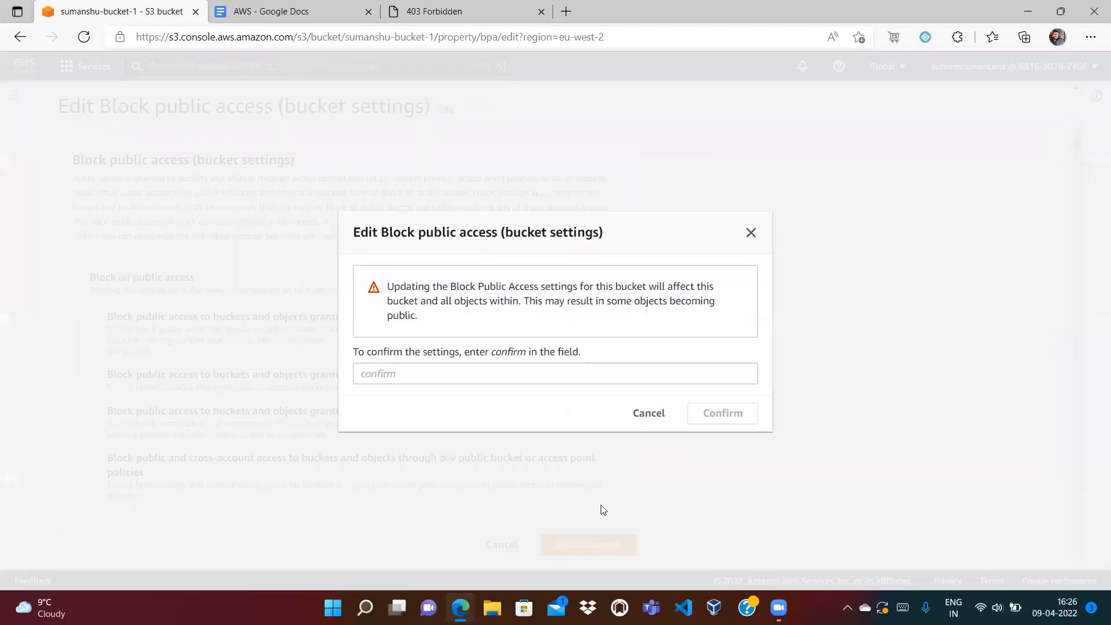
click(548, 375)
text(confirm)
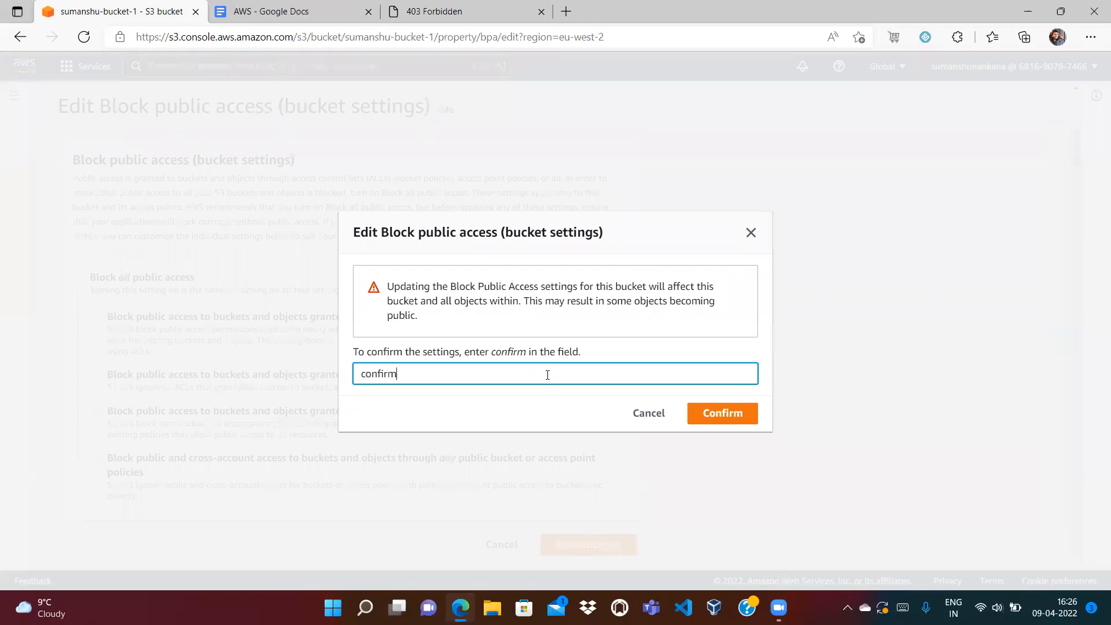
click(719, 416)
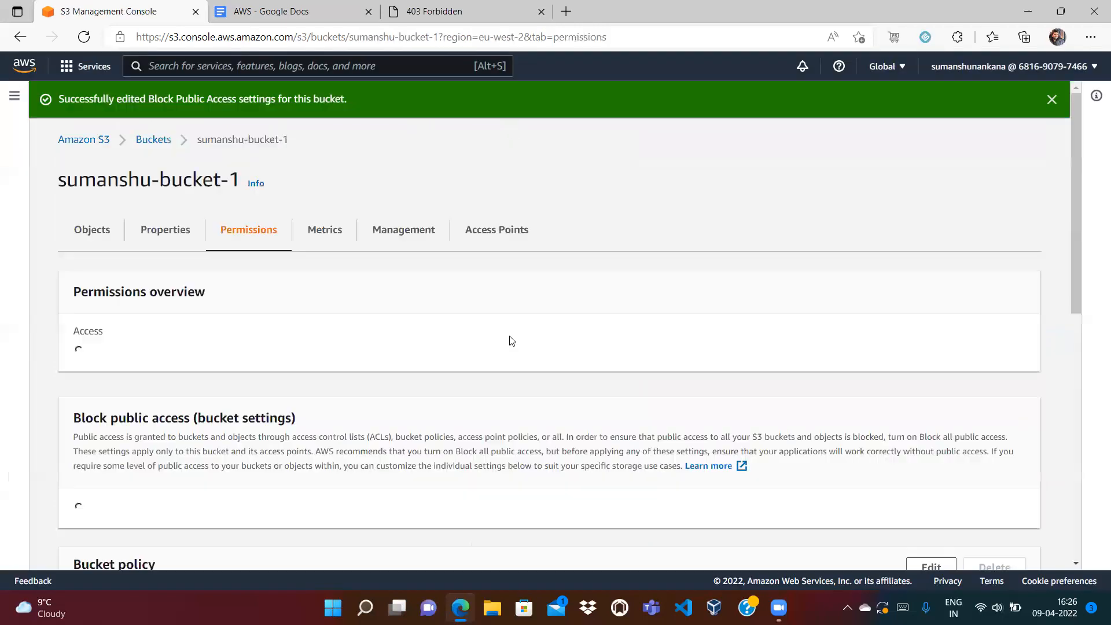
Reload the bucket's website endpoint to test public access.
click(488, 9)
click(462, 37)
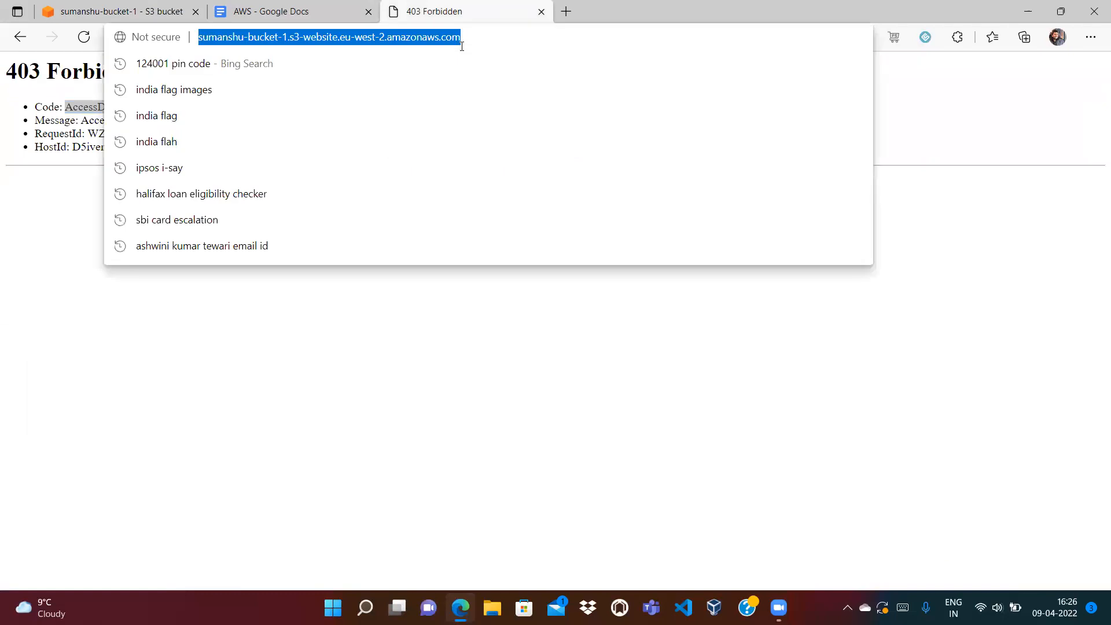
key(Return)
Open the bucket policy for editing in the S3 console and launch the AWS Policy Generator.
click(127, 12)
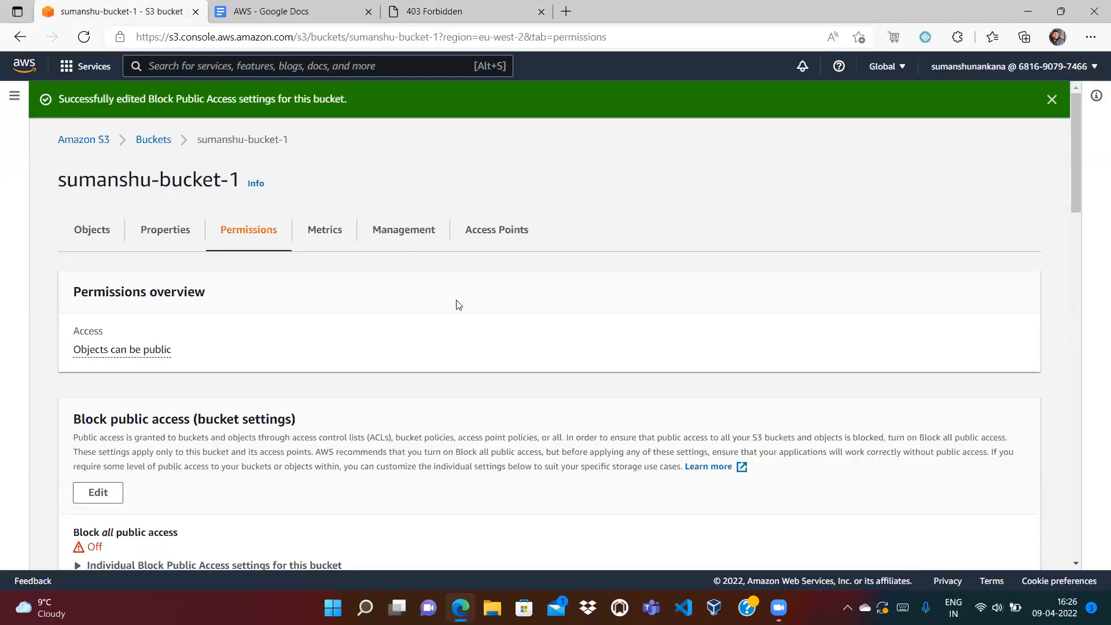
drag(1077, 171, 1086, 283)
click(925, 188)
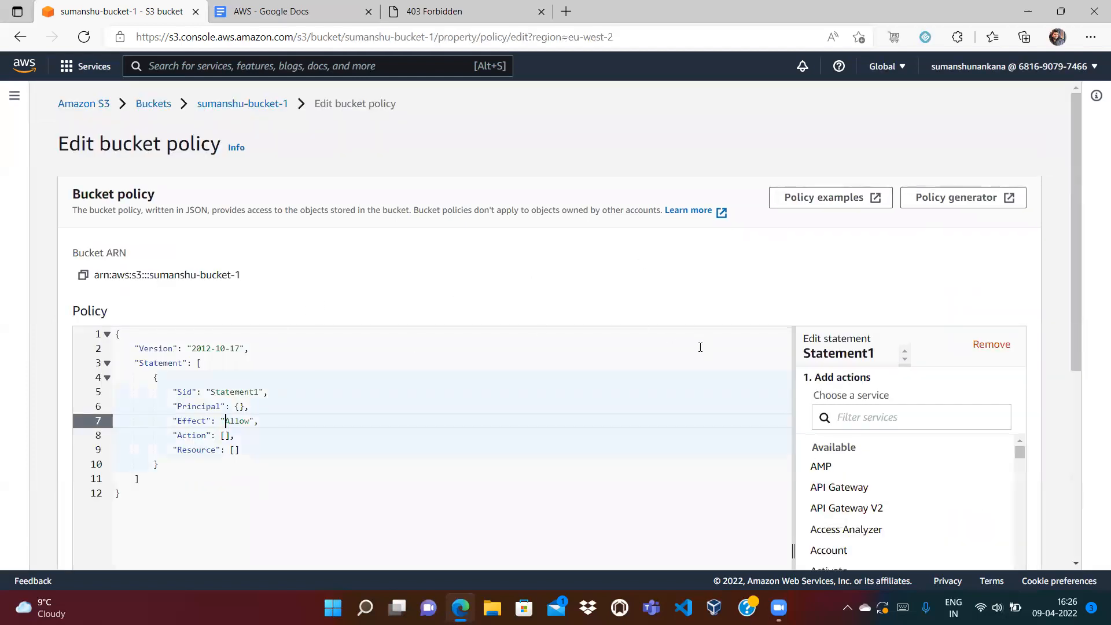
click(956, 199)
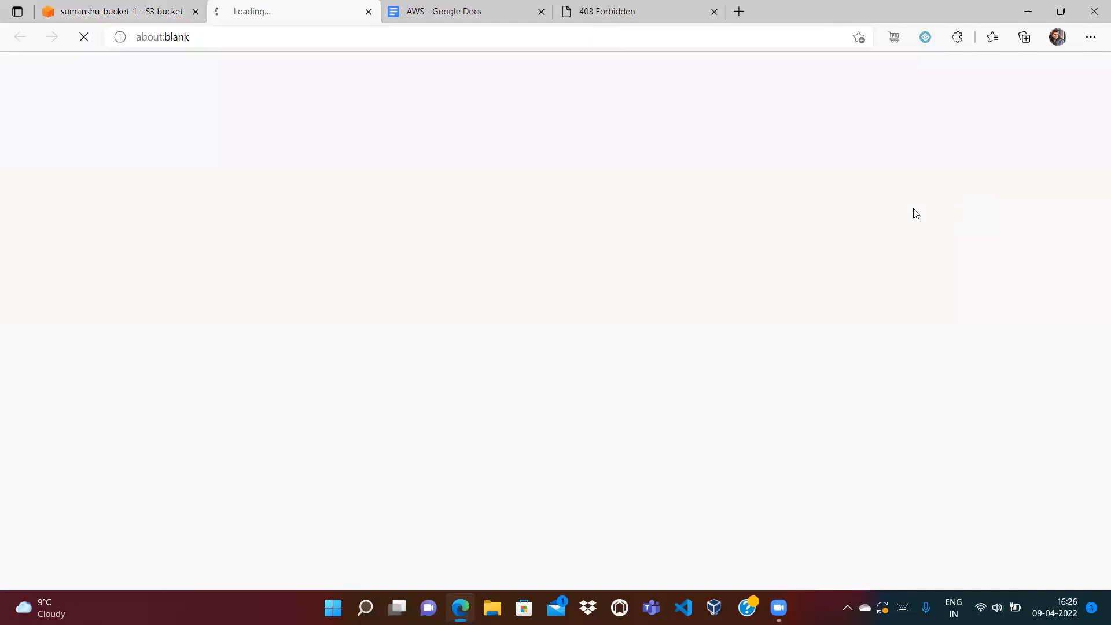
Set the policy type to S3 Bucket Policy with principal * and the GetObject action.
click(472, 283)
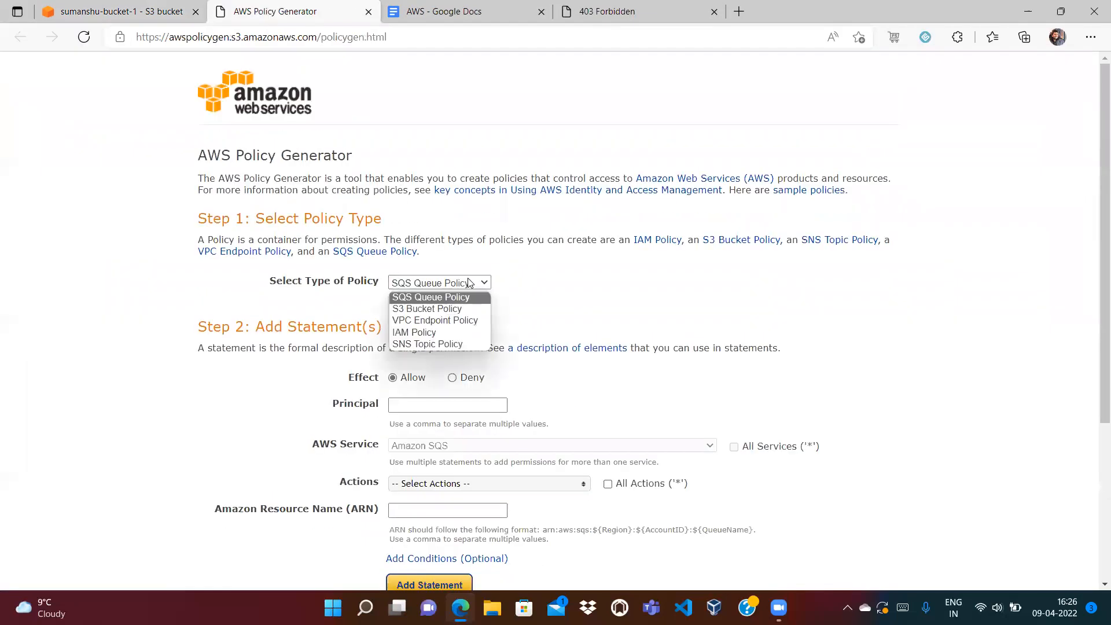
click(423, 310)
click(416, 409)
text(*)
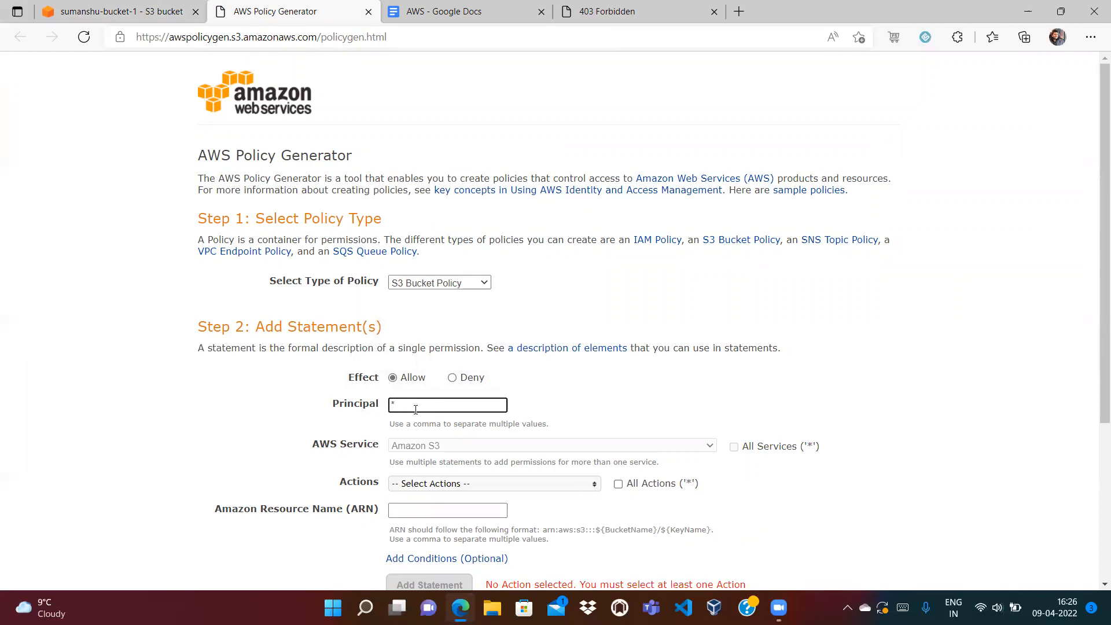
click(440, 486)
drag(593, 517, 590, 557)
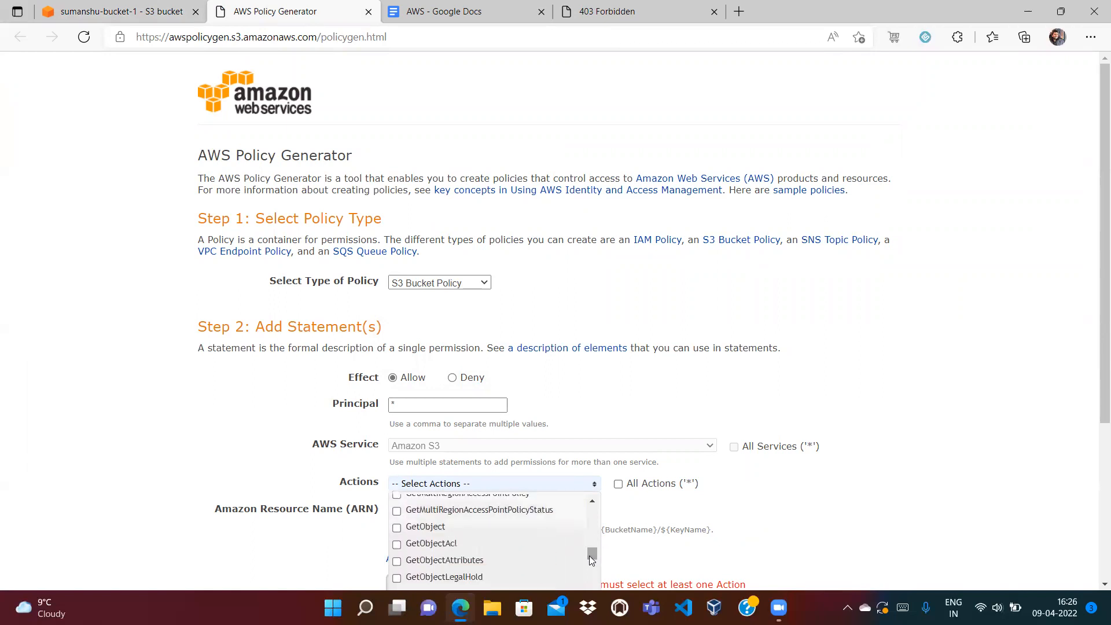
click(397, 528)
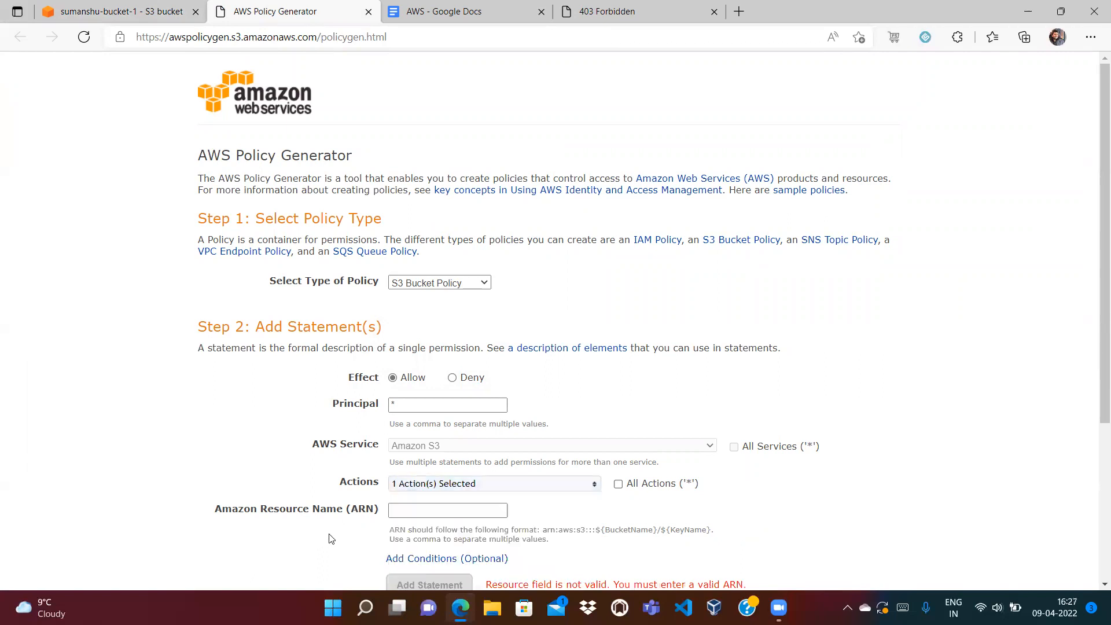
Copy the bucket ARN from the S3 console into the generator's resource name, append /* and add the statement.
click(116, 12)
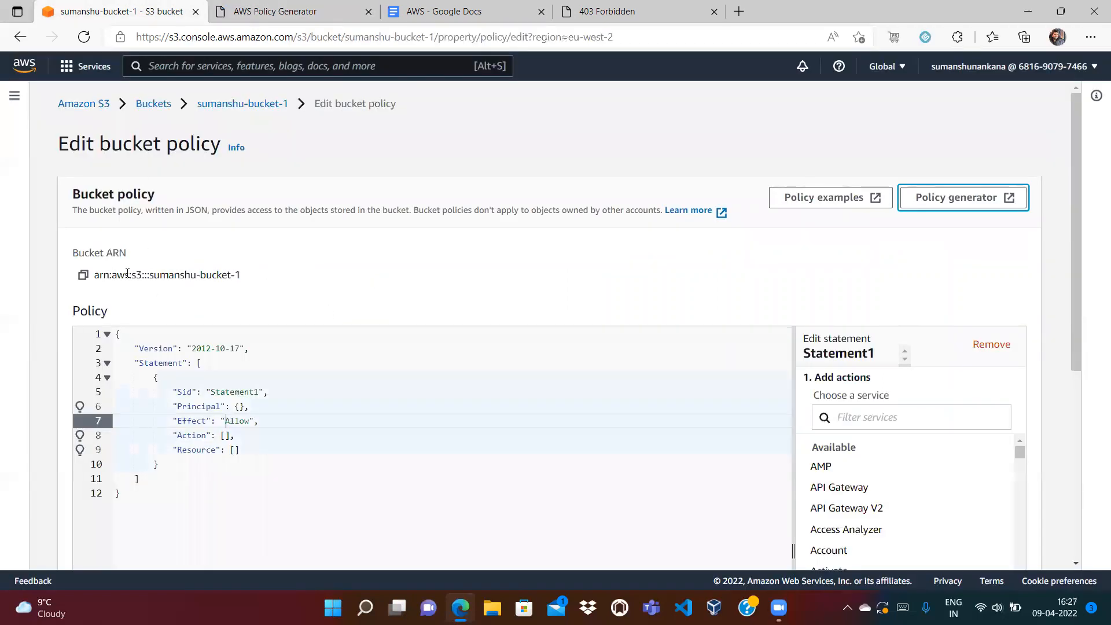
click(82, 276)
click(272, 12)
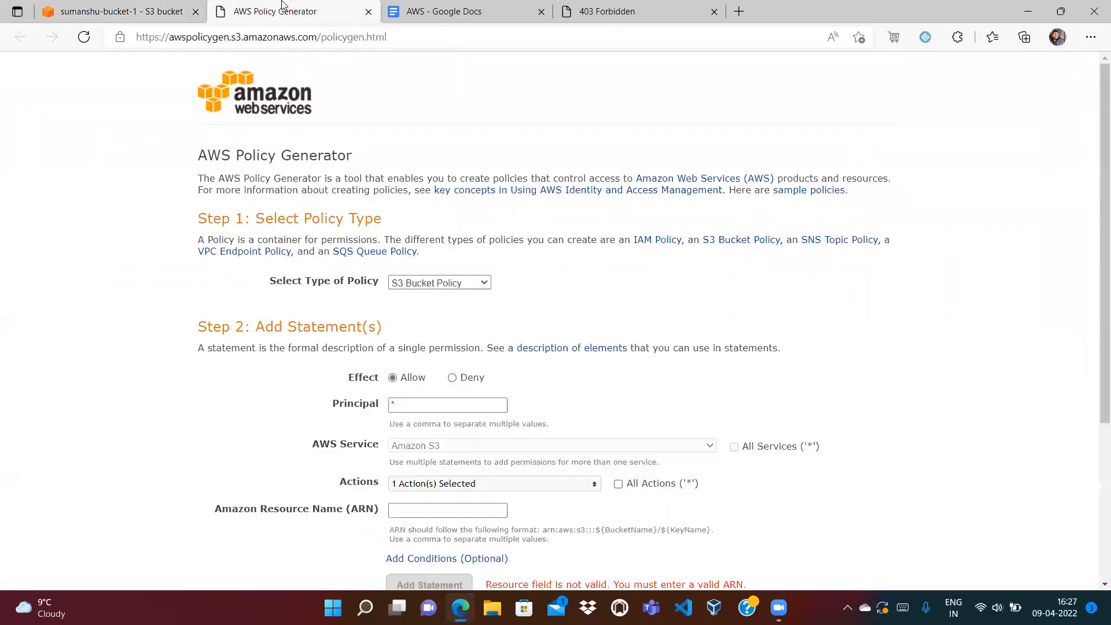
click(410, 510)
key(ctrl+v)
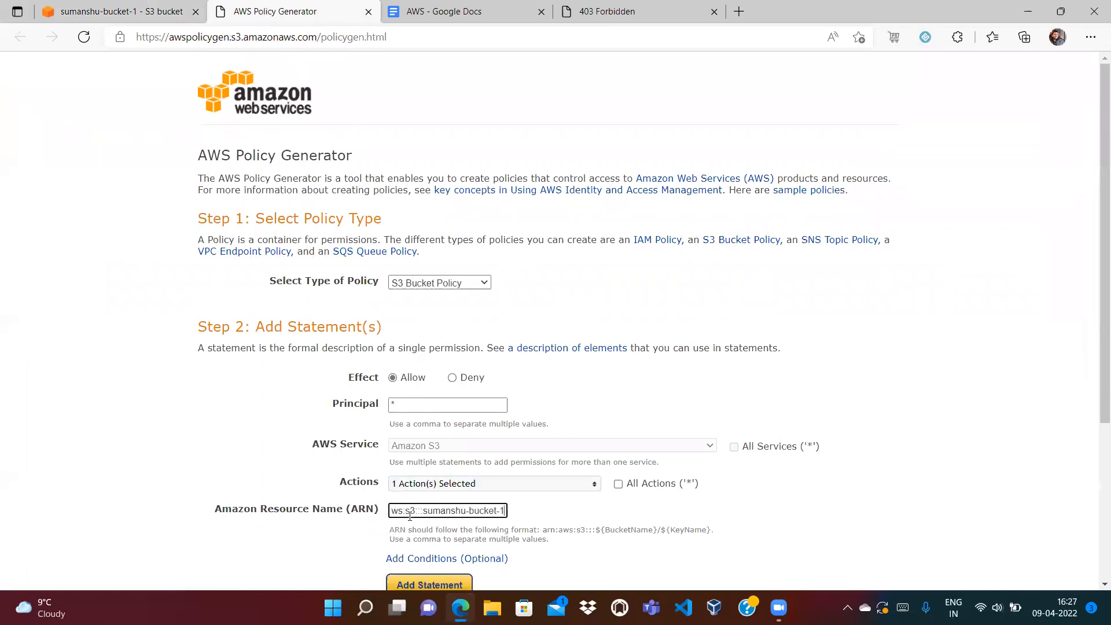
text(/*)
scroll(1093, 338, down, 2)
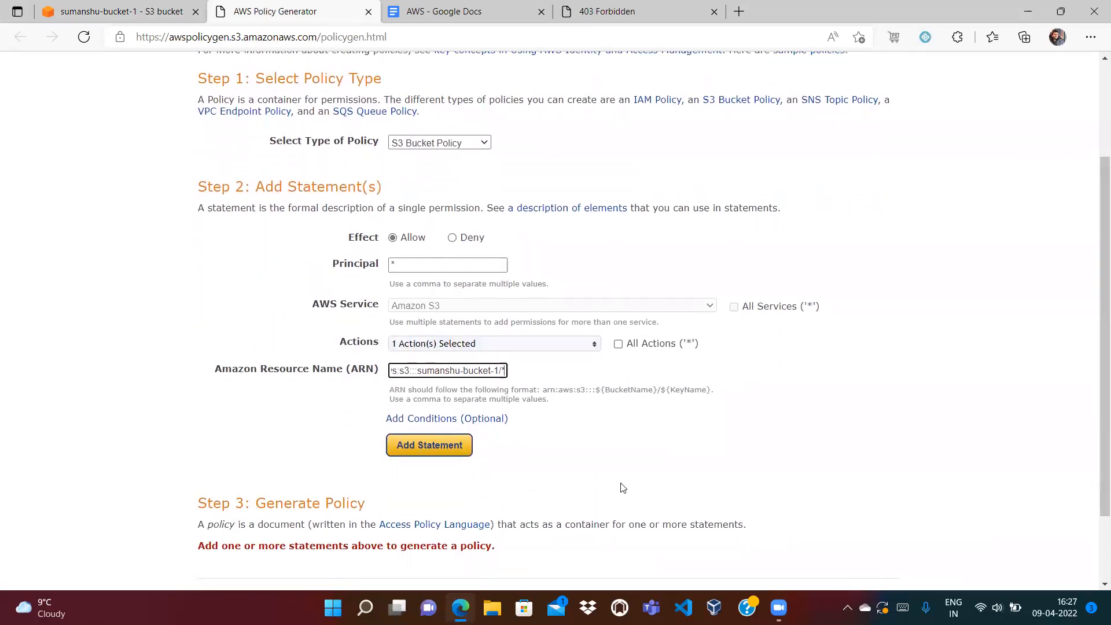
click(431, 451)
Generate the policy, copy its whole JSON document and close it.
scroll(666, 454, down, 3)
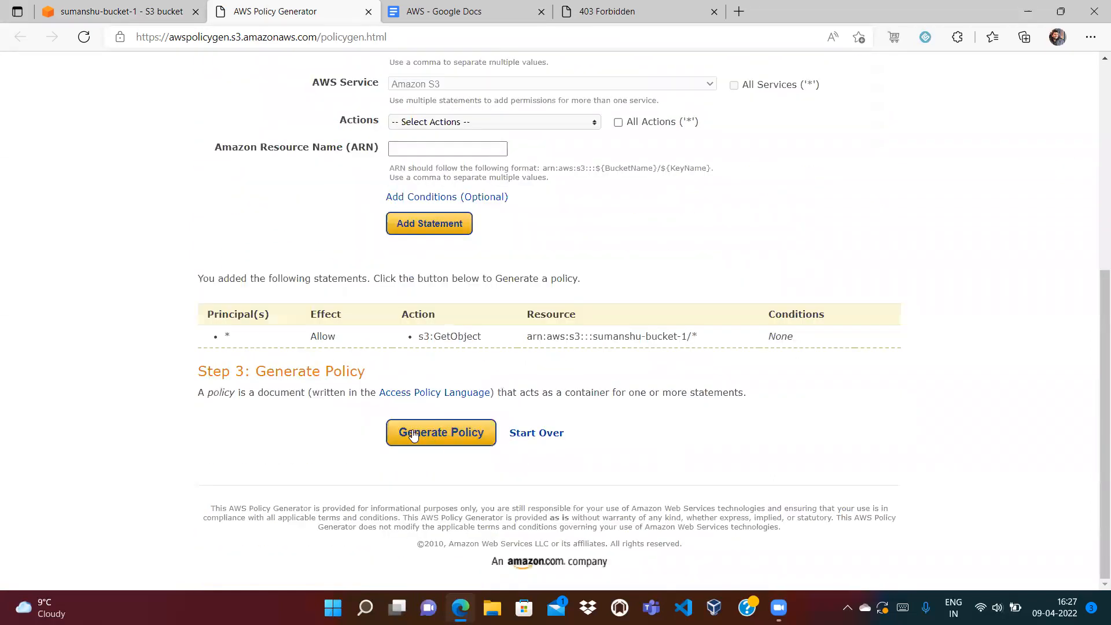
click(413, 434)
click(423, 330)
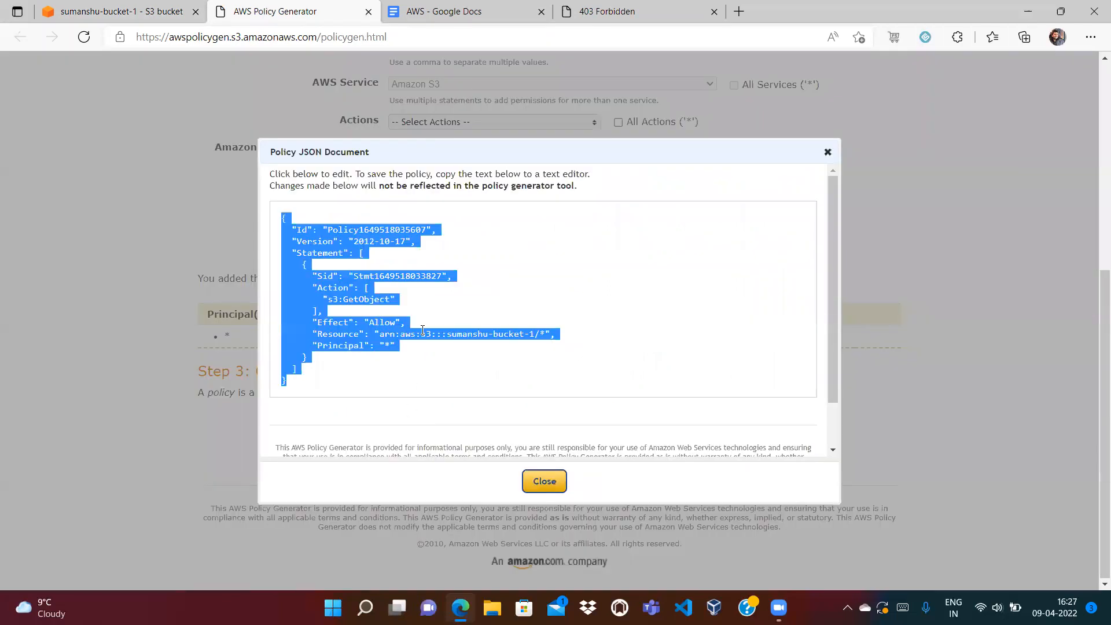
click(537, 482)
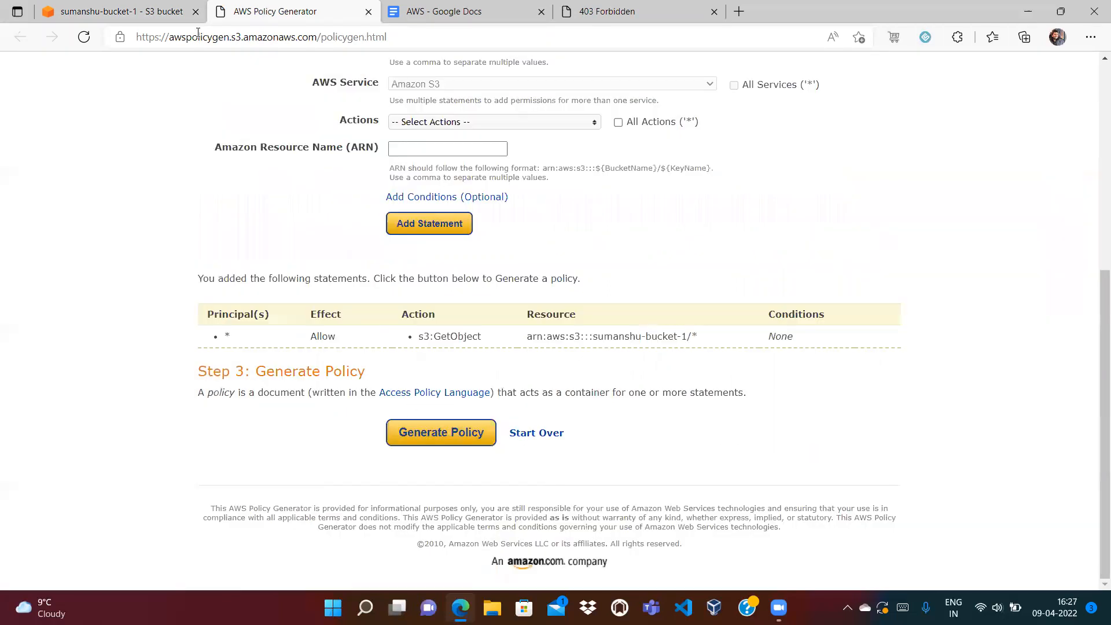
Replace the default text in the bucket's policy editor with the generated JSON policy and save the changes.
click(118, 11)
click(326, 392)
key(ctrl+a)
key(BackSpace)
key(ctrl+v)
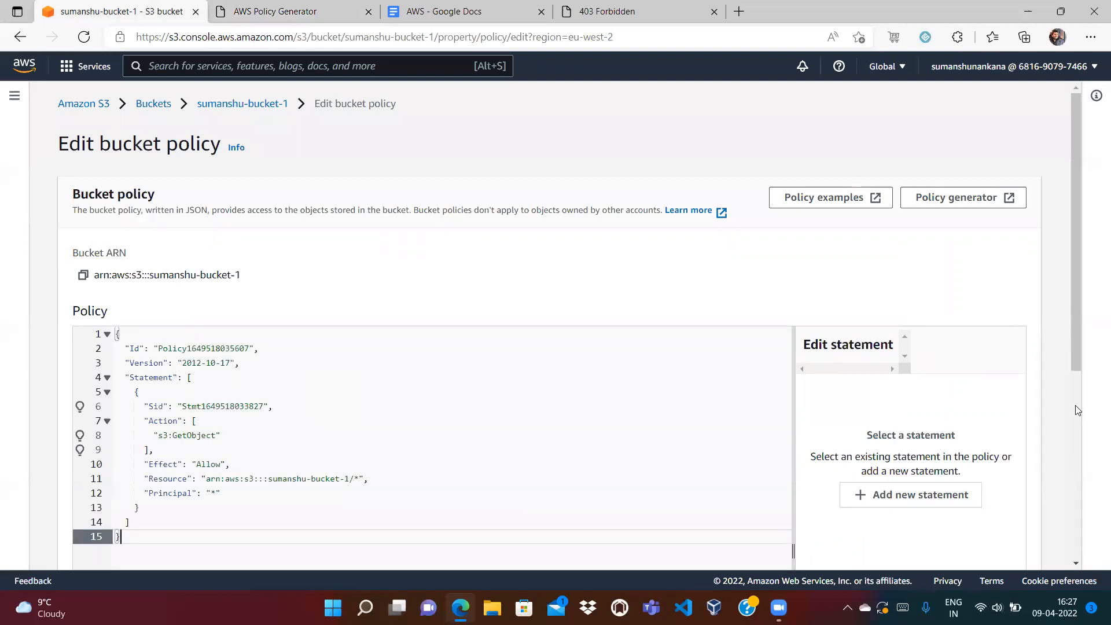
scroll(1075, 412, down, 5)
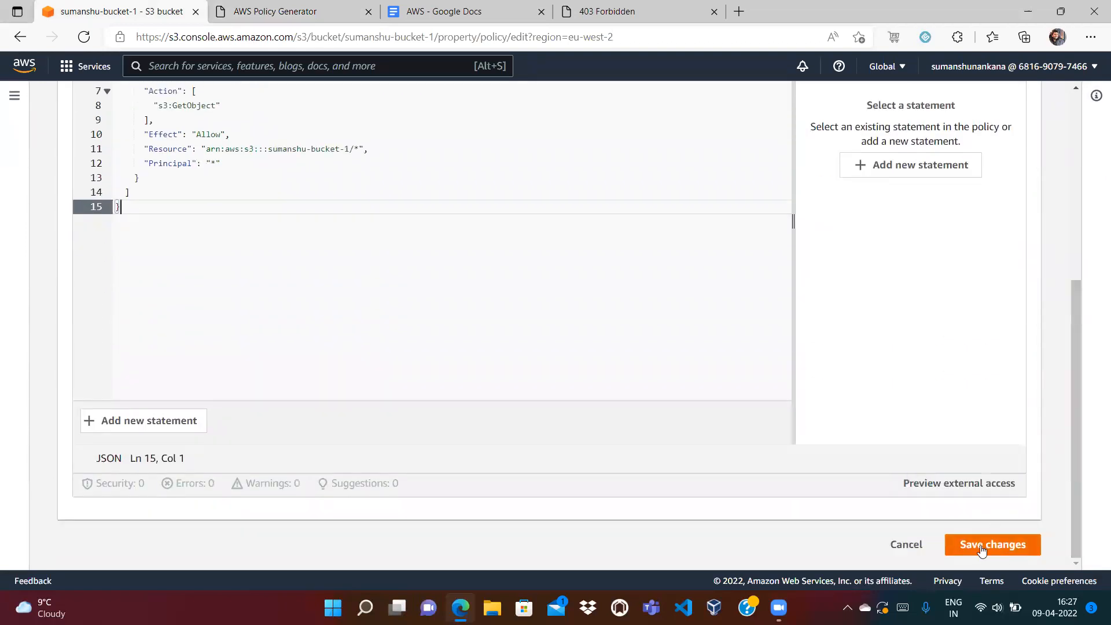
click(982, 548)
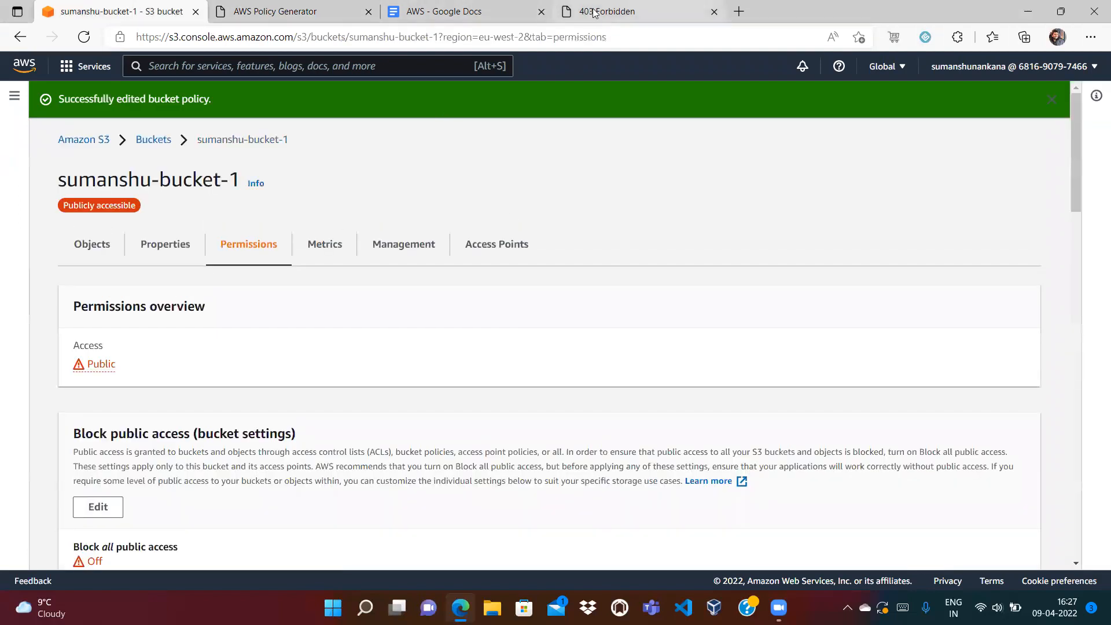
Reload the bucket's website endpoint and examine the hosted page's heading, image and address.
click(579, 11)
click(566, 36)
key(Return)
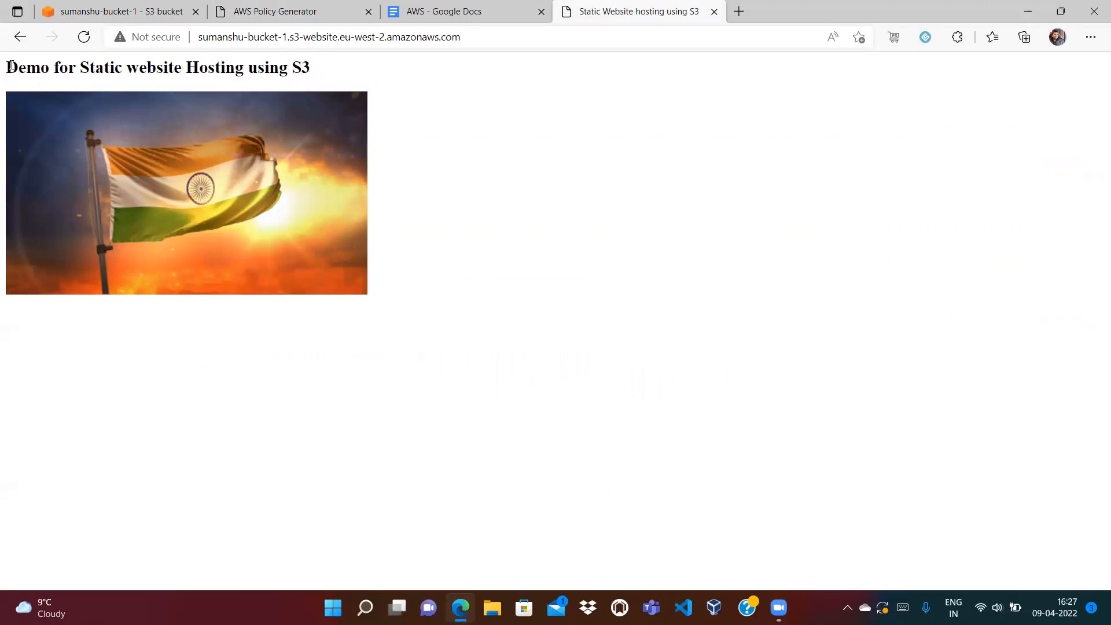
drag(6, 68, 474, 39)
click(475, 39)
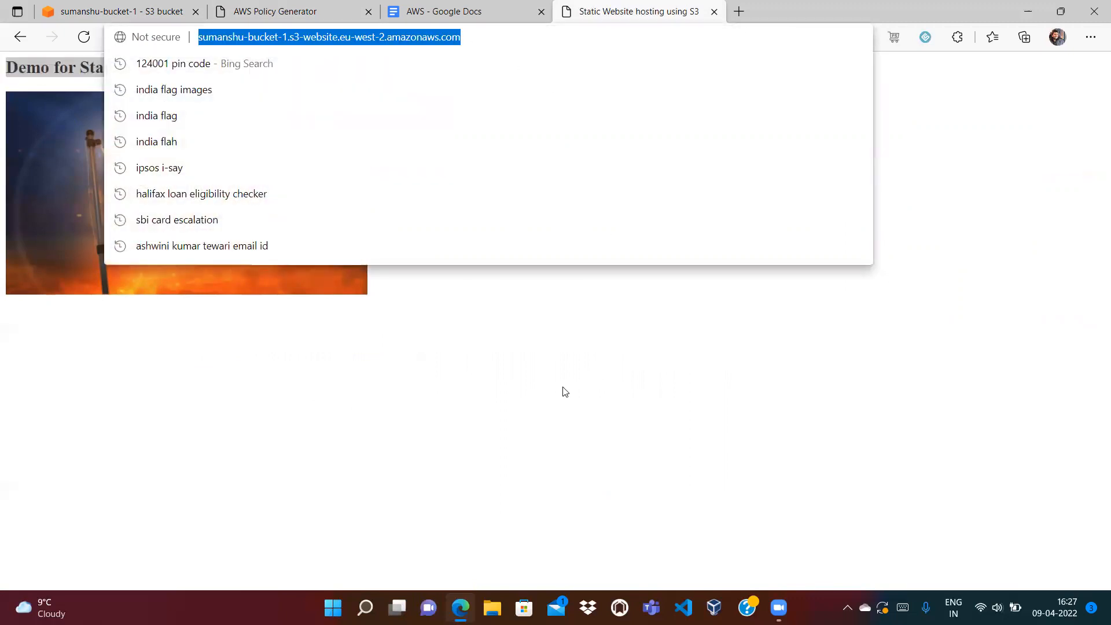
click(565, 391)
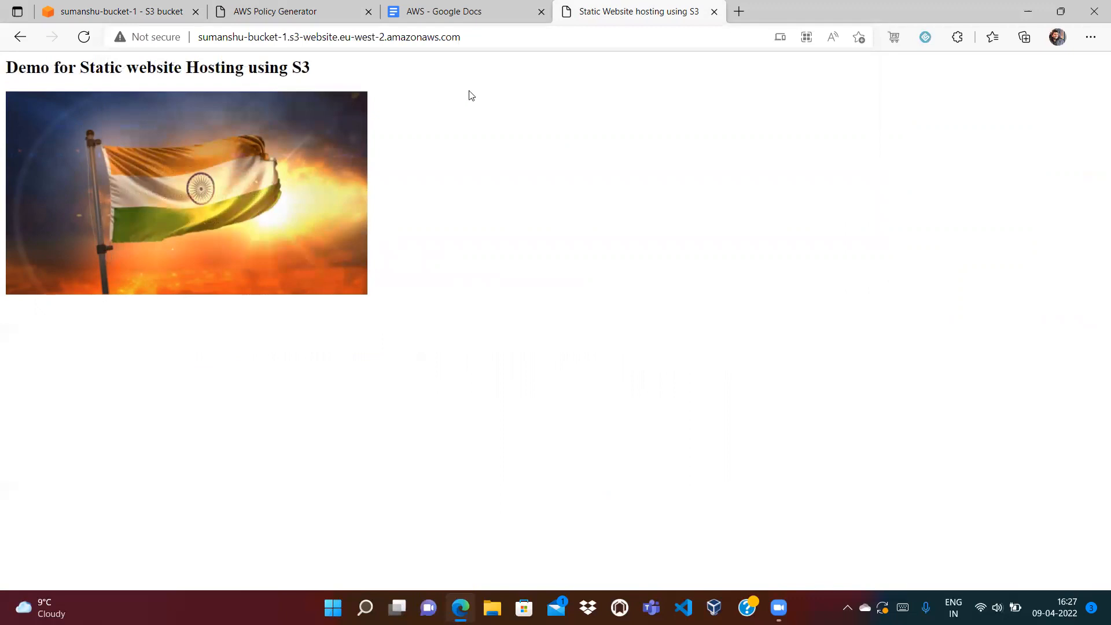
Close the AWS Policy Generator page and show the object list of the website bucket.
click(261, 13)
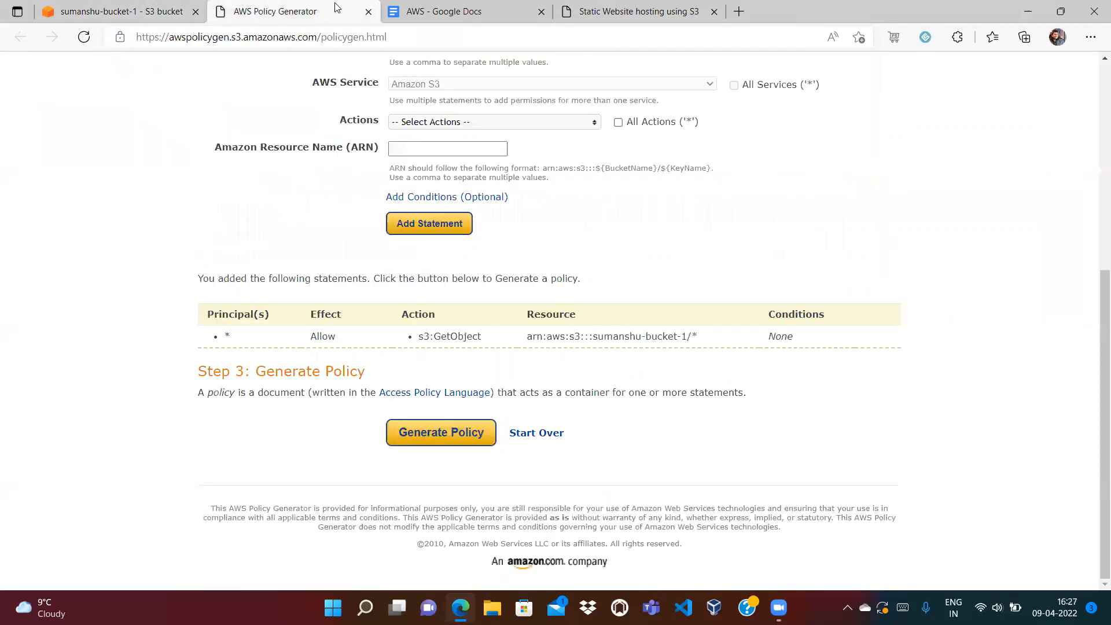
click(367, 12)
click(119, 12)
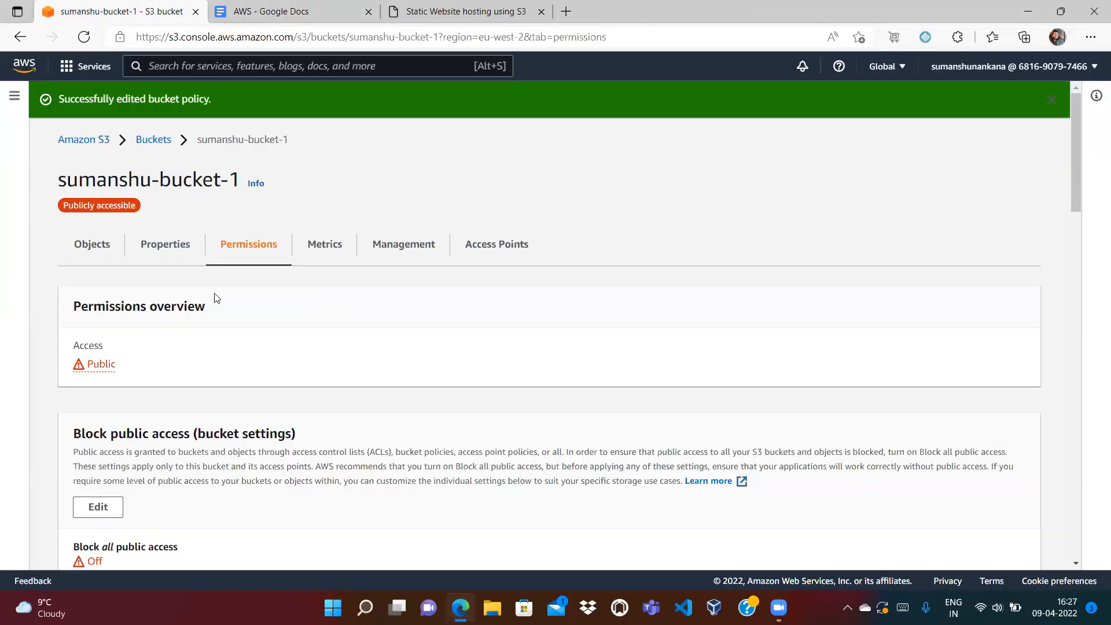
click(92, 247)
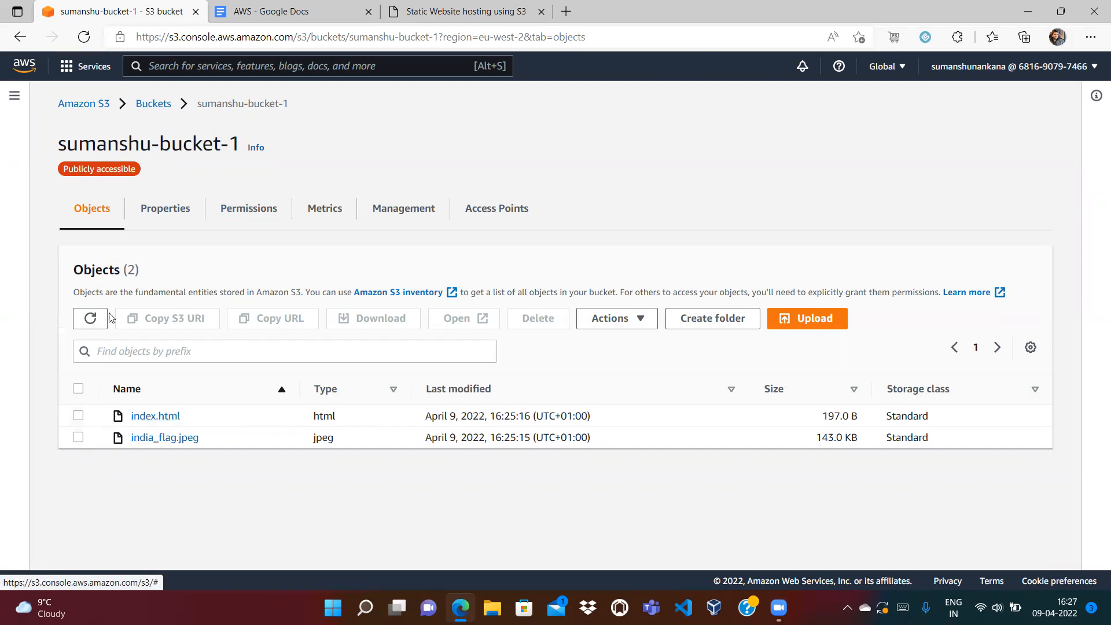
Return to the hosted website and examine its heading text.
click(1030, 7)
click(460, 608)
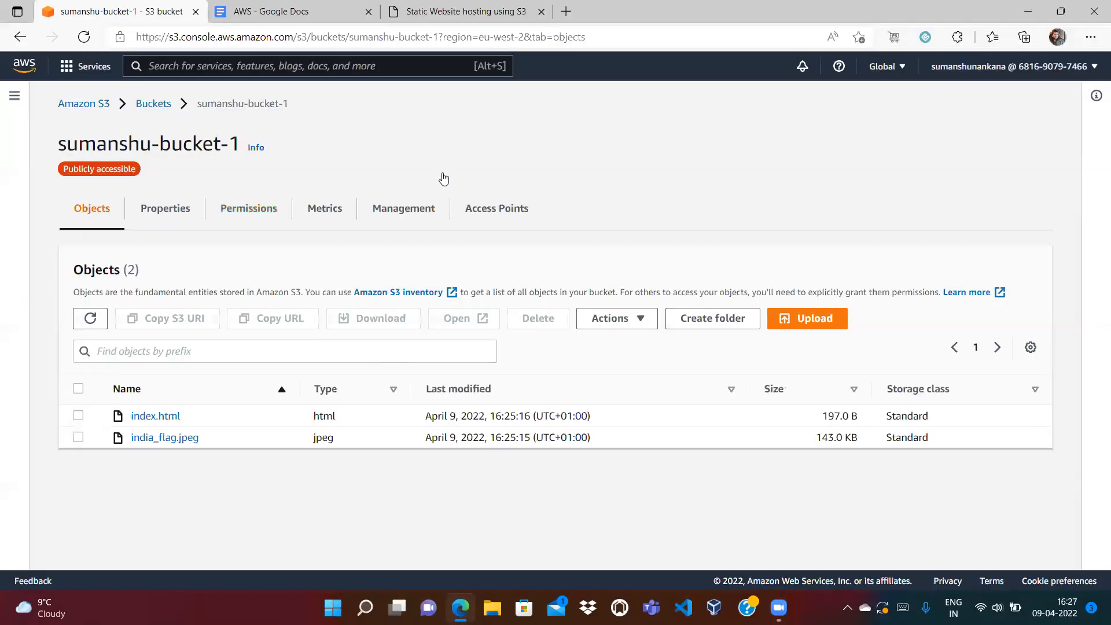
click(460, 18)
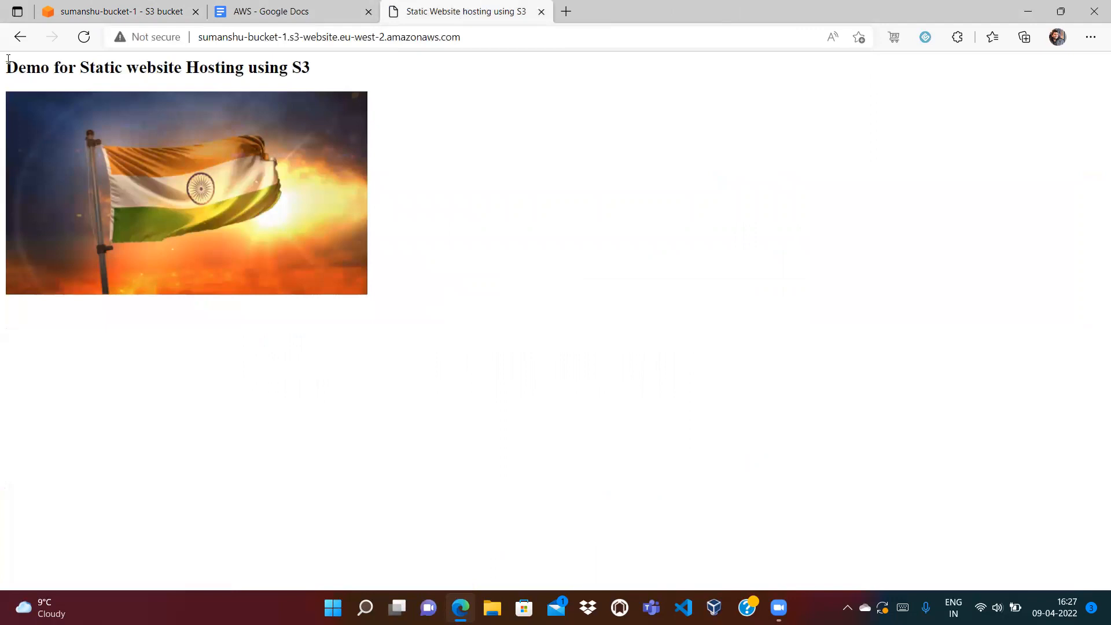
drag(5, 69, 88, 82)
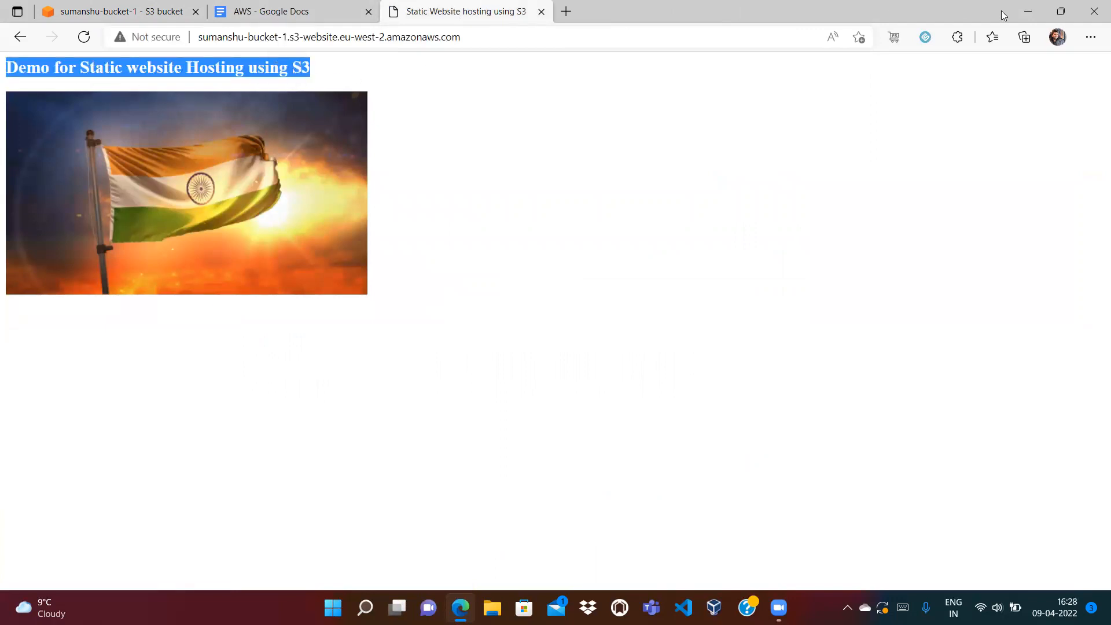
Open the desktop's index file in Notepad, insert "Changed - " at the start of the h2 heading, save and close it.
click(1031, 12)
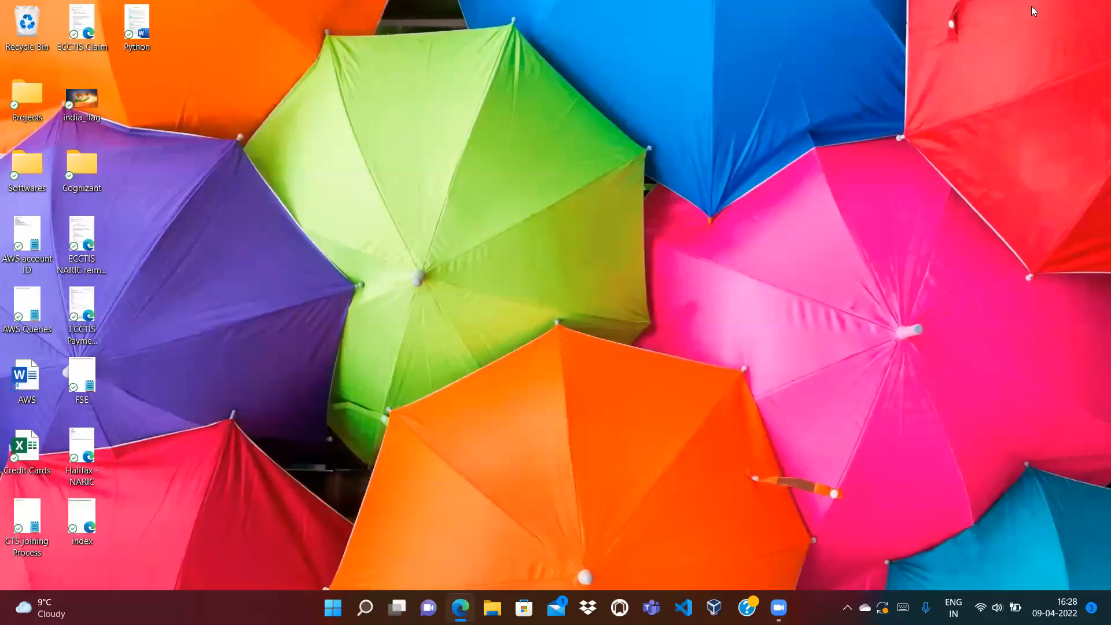
right_click(79, 521)
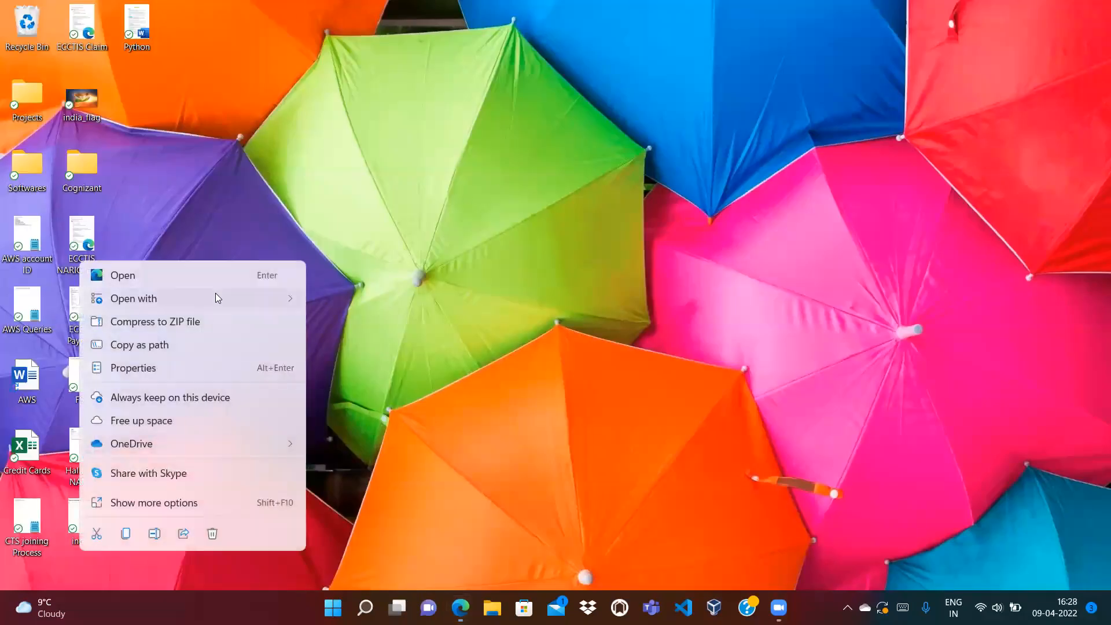
mouse_move(295, 295)
click(361, 325)
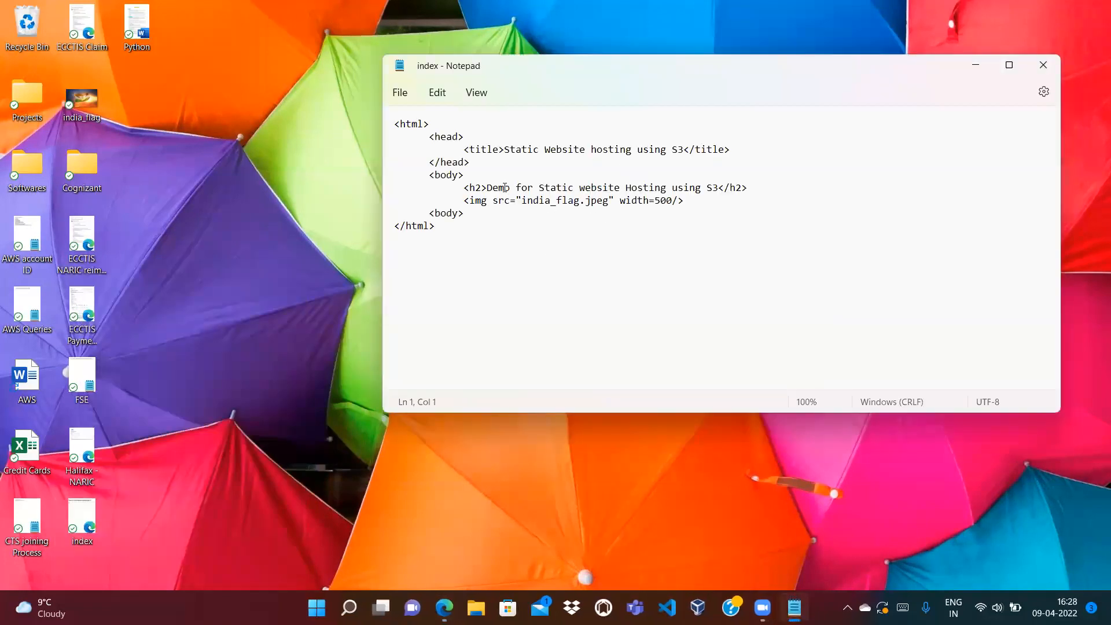
click(487, 182)
text(Changed -)
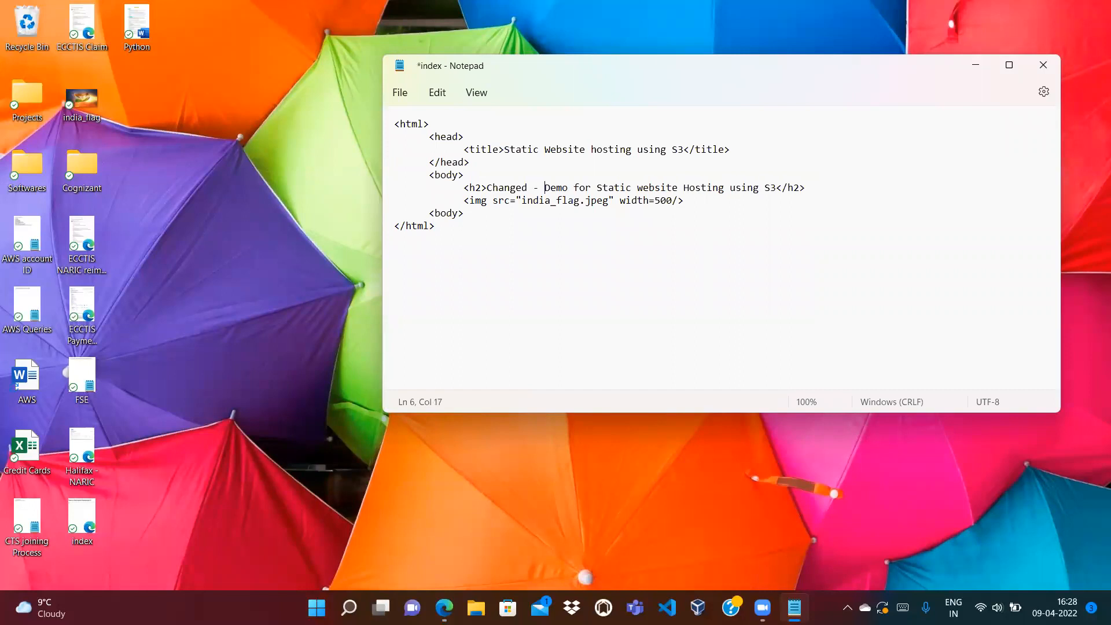
key(ctrl+s)
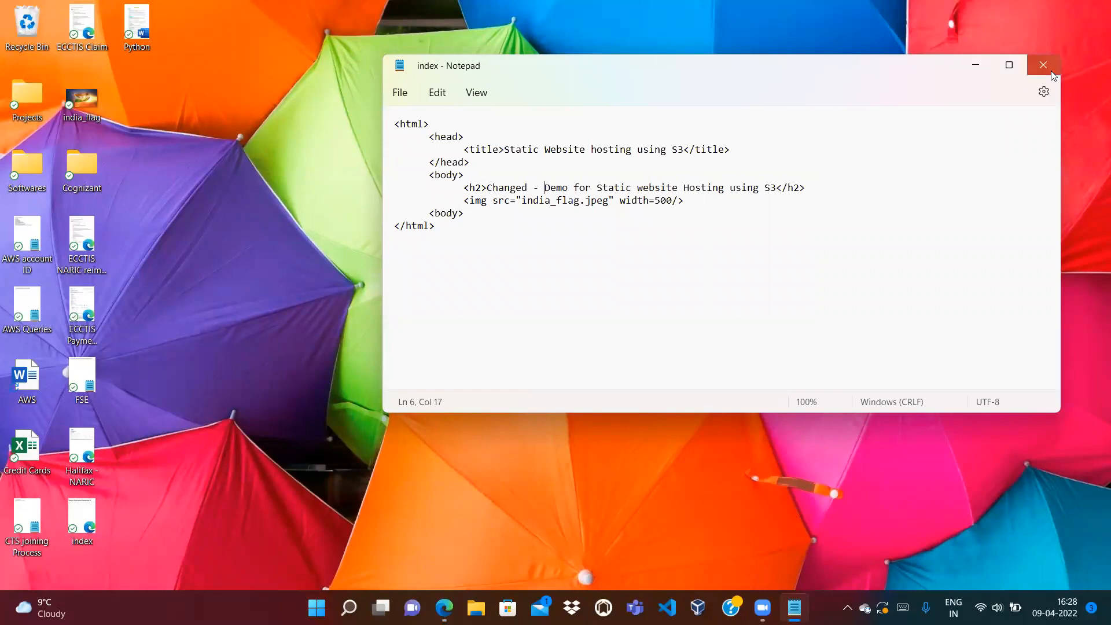
click(1040, 68)
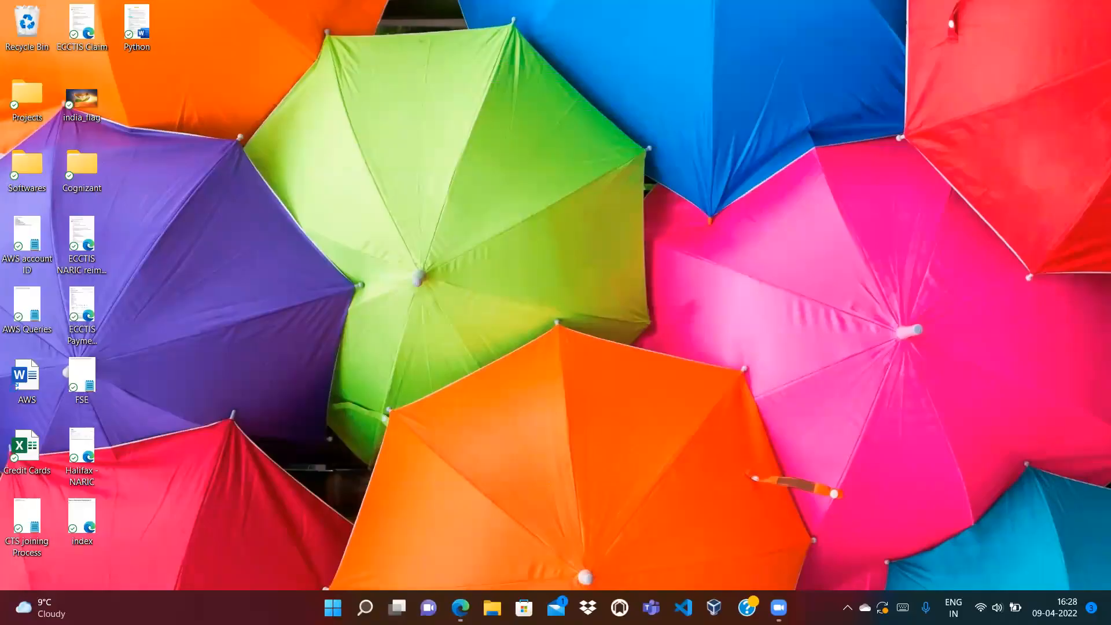
Upload the edited index.html from the Desktop to the S3 bucket and close the upload summary.
key(alt+Tab)
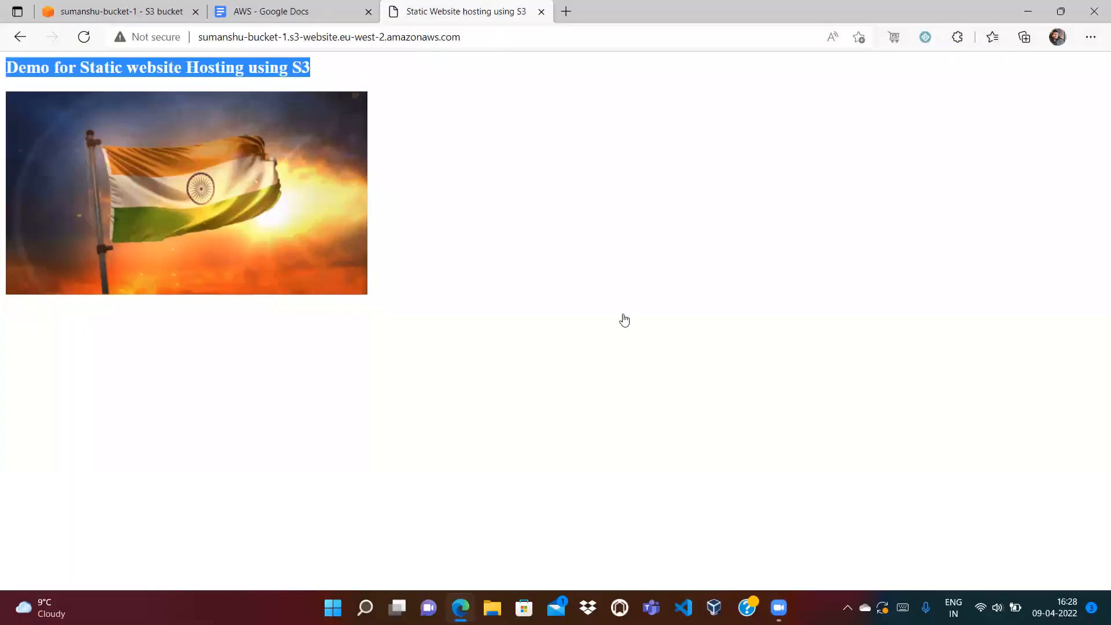
key(ctrl+Tab)
click(817, 319)
click(493, 284)
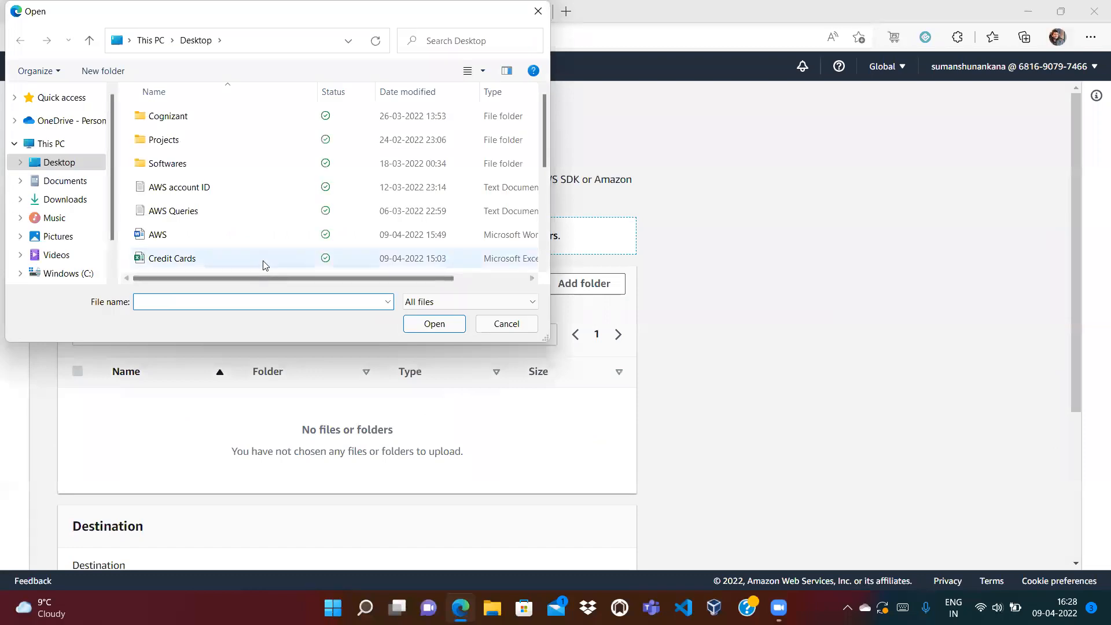
key(i)
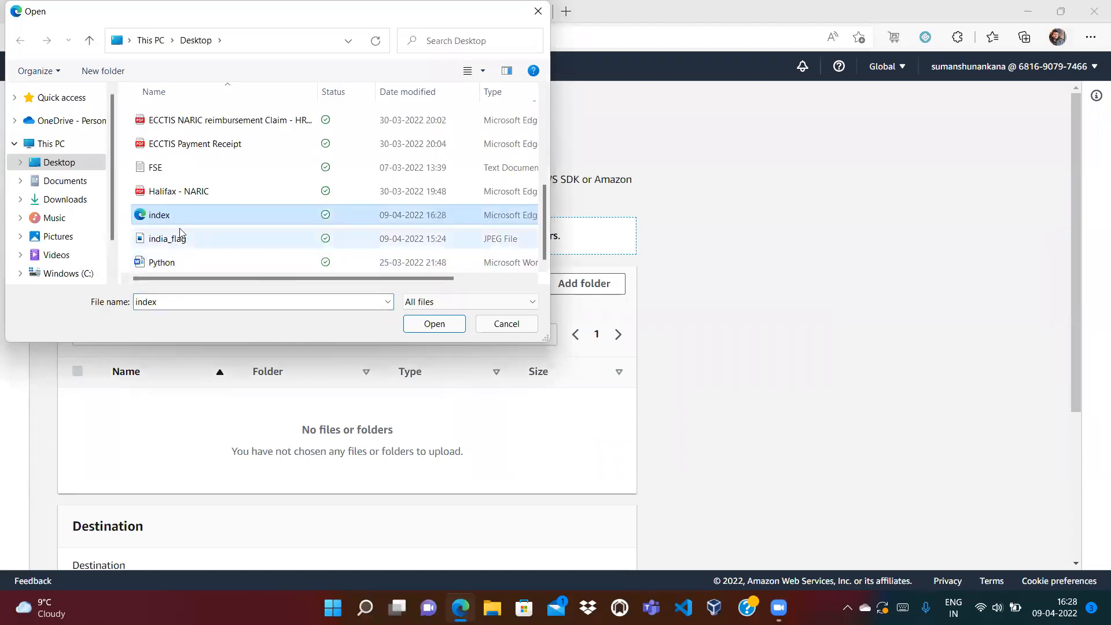
click(451, 323)
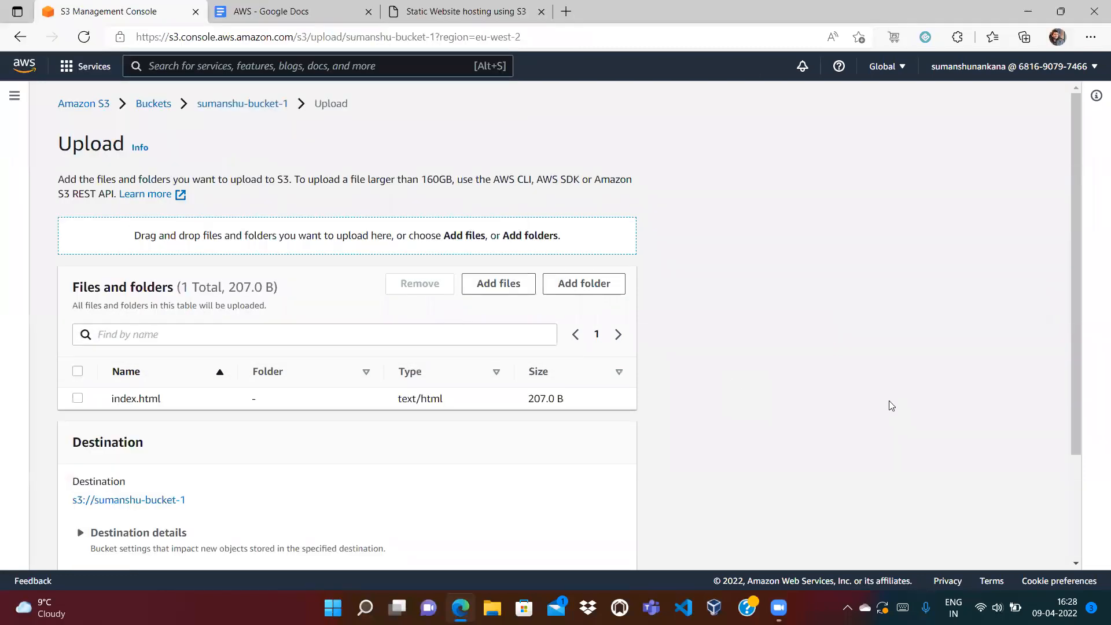
scroll(724, 478, down, 3)
click(603, 544)
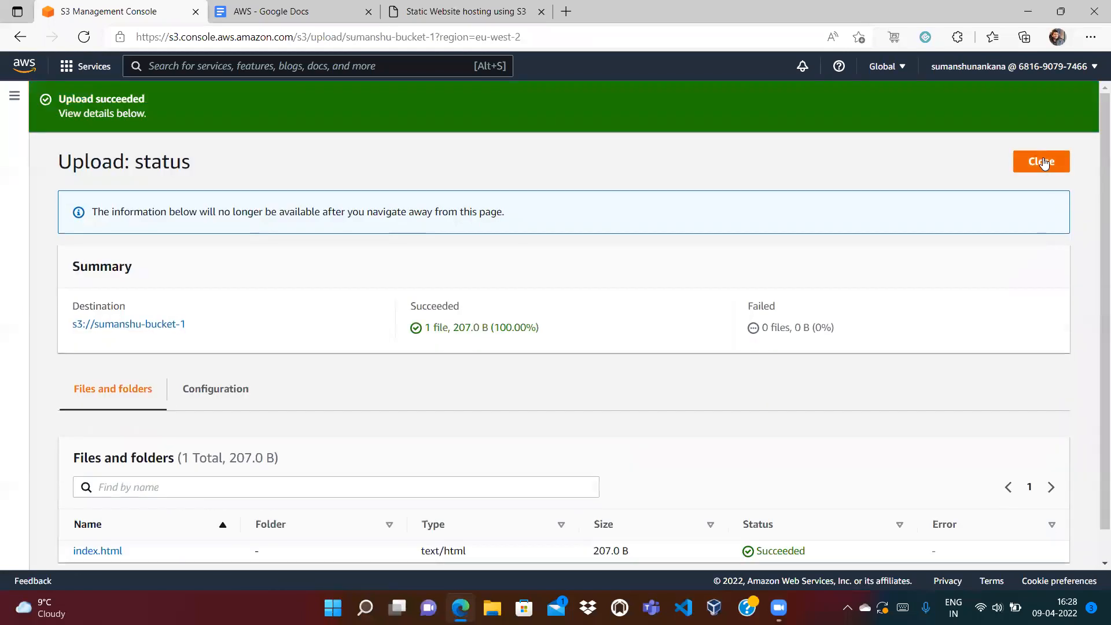
click(1043, 164)
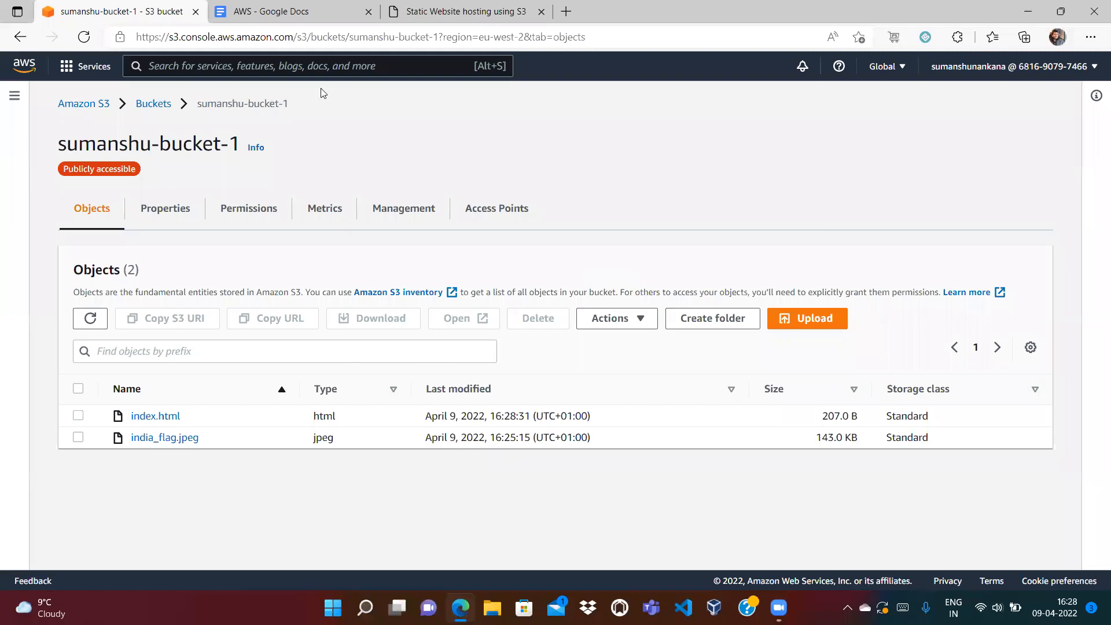
Reload the hosted website and examine the beginning of its heading for the edited text.
click(447, 13)
click(412, 37)
key(Return)
drag(82, 69, 5, 69)
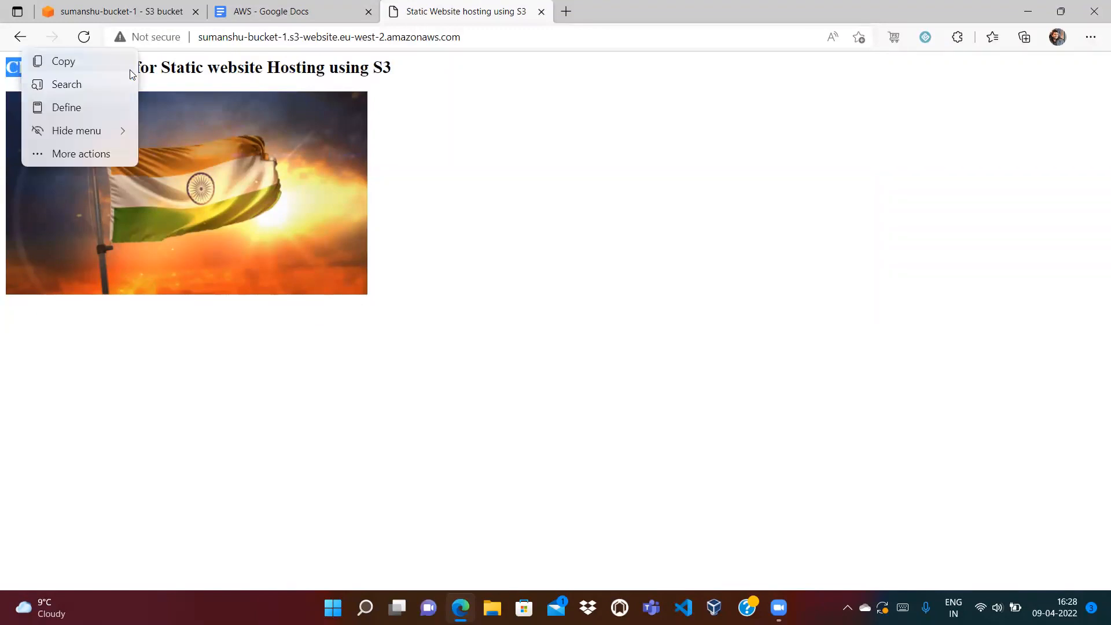
click(248, 80)
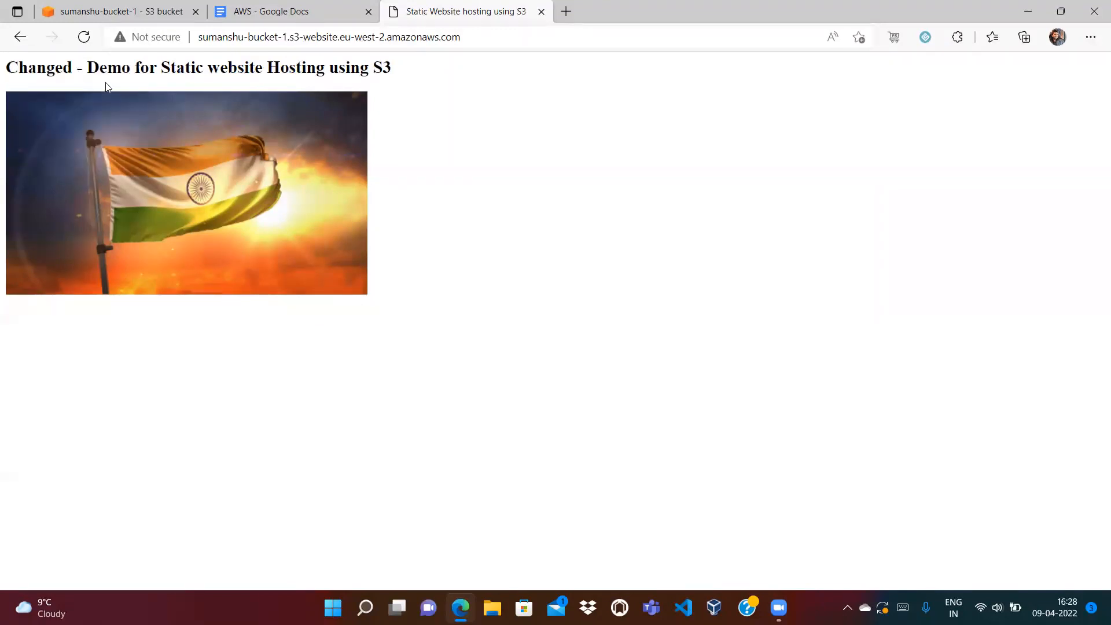
click(72, 12)
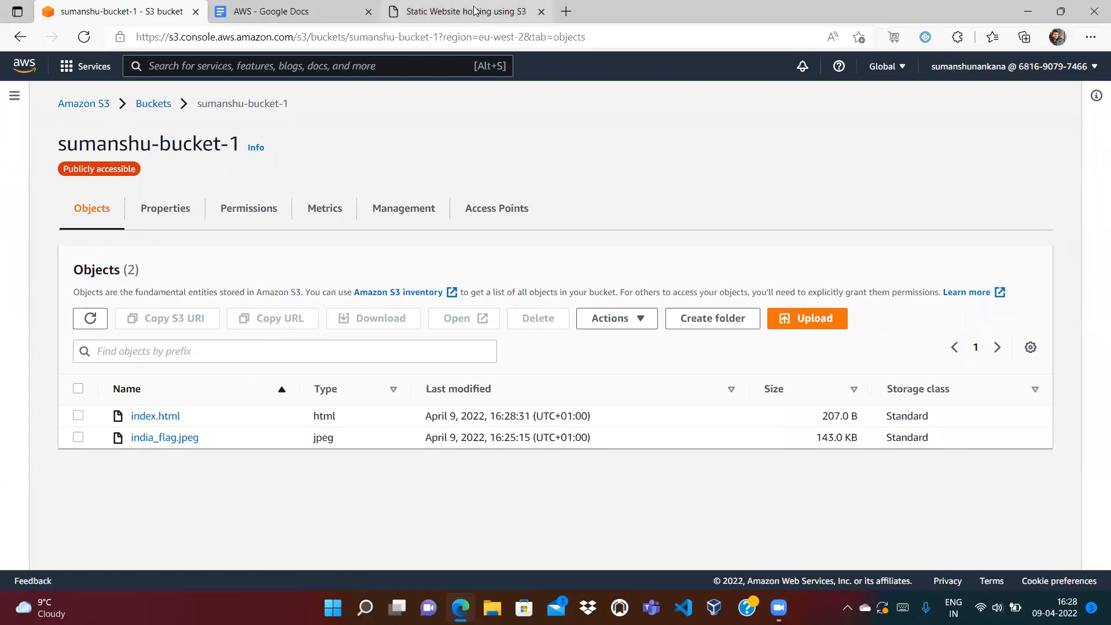
key(ctrl+shift+Tab)
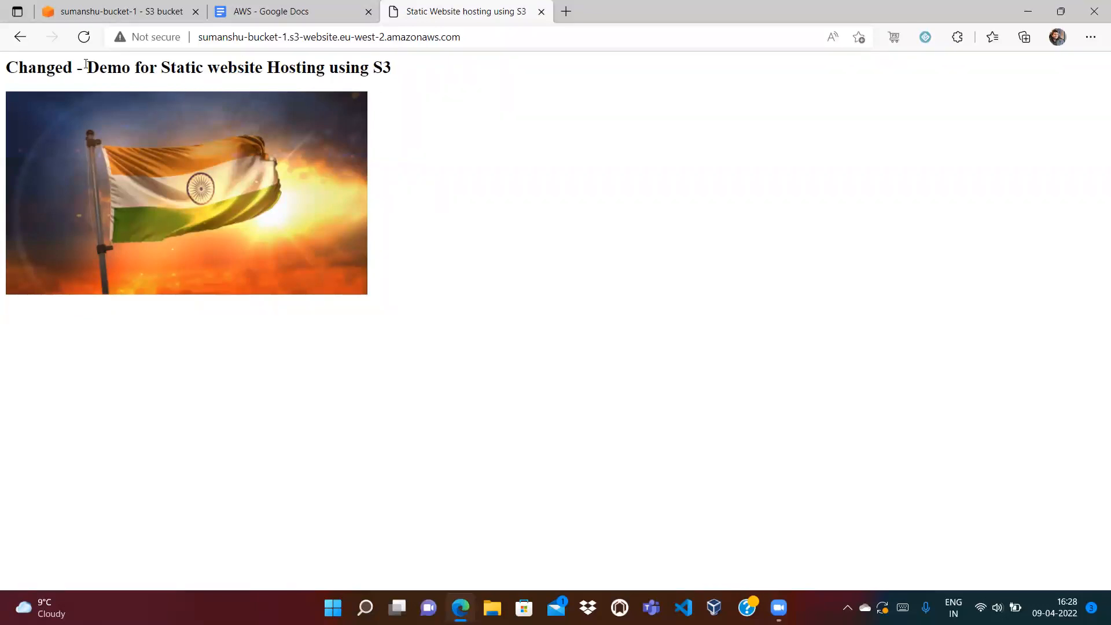
drag(90, 67, 13, 77)
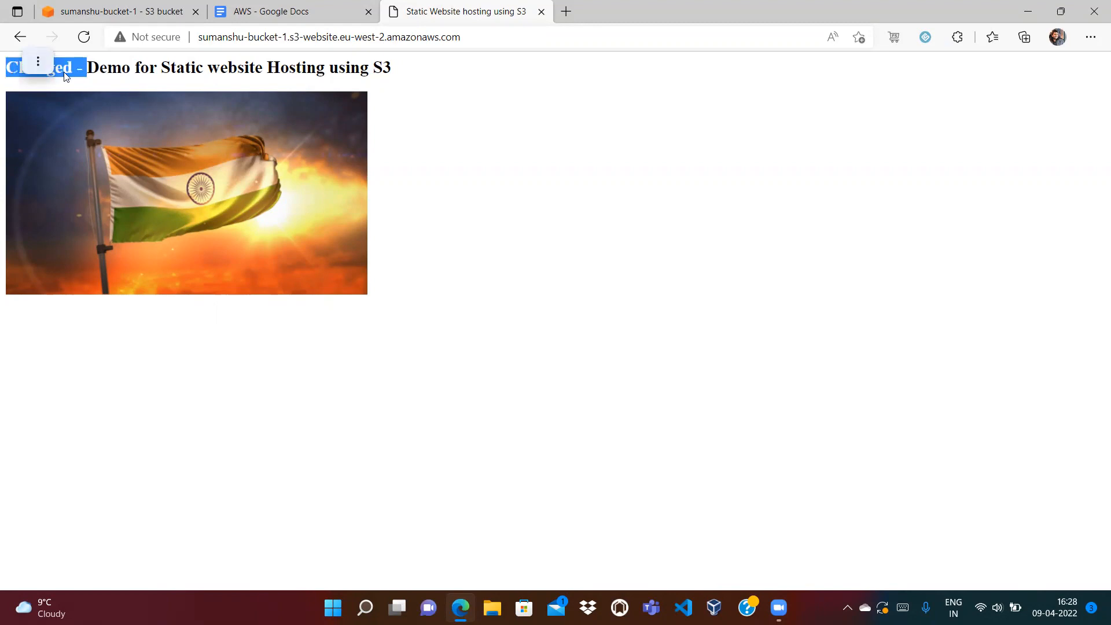
click(197, 82)
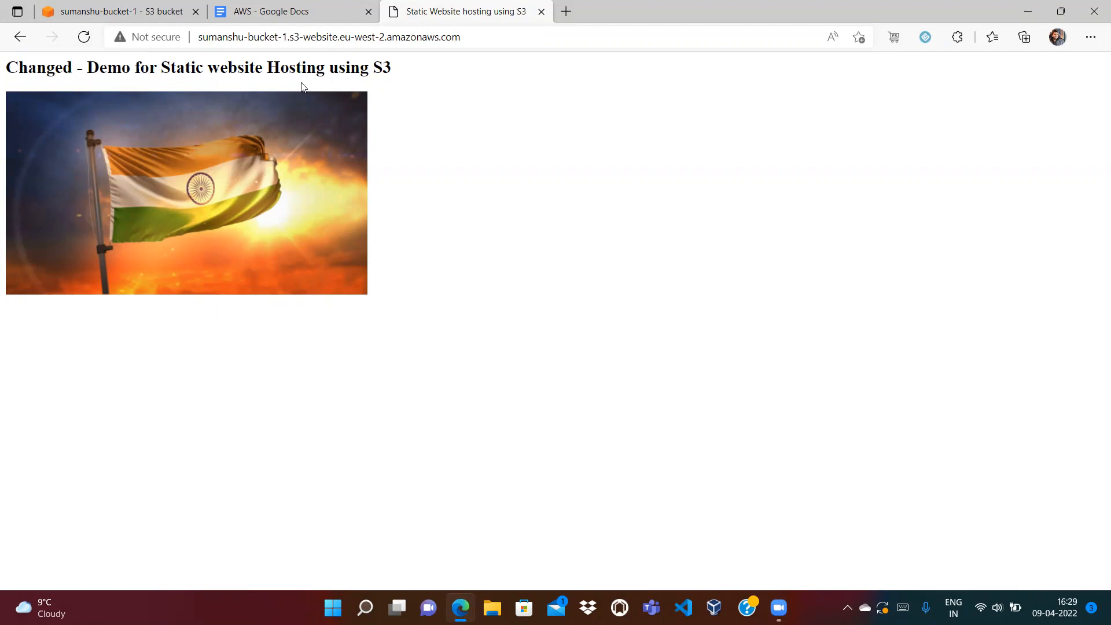
Enable Bucket Versioning in the bucket's properties and save the changes.
click(121, 12)
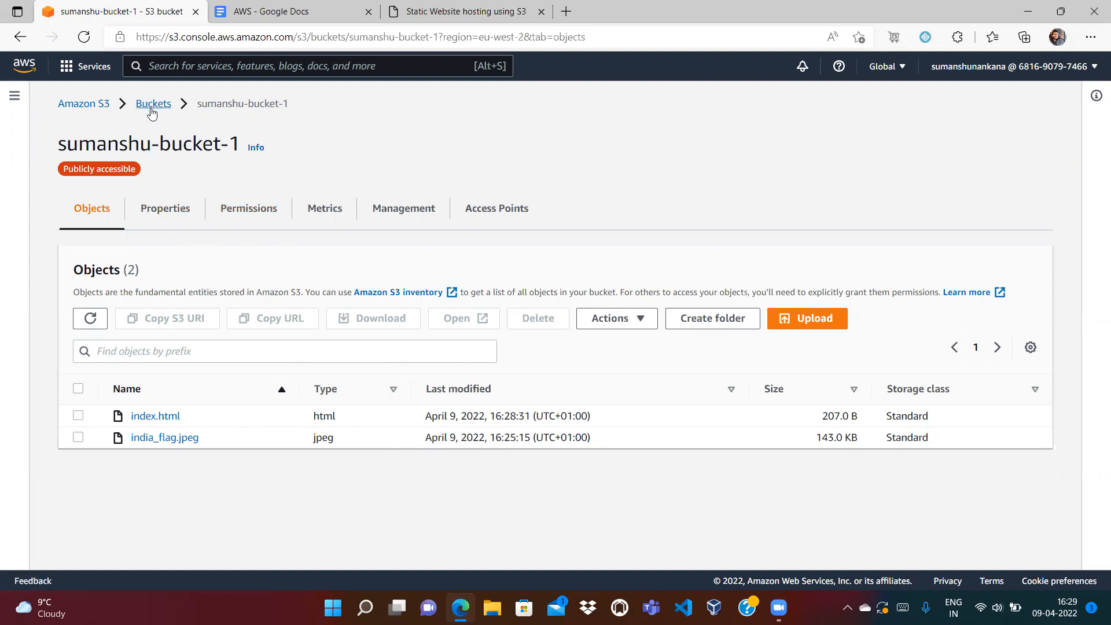
click(160, 211)
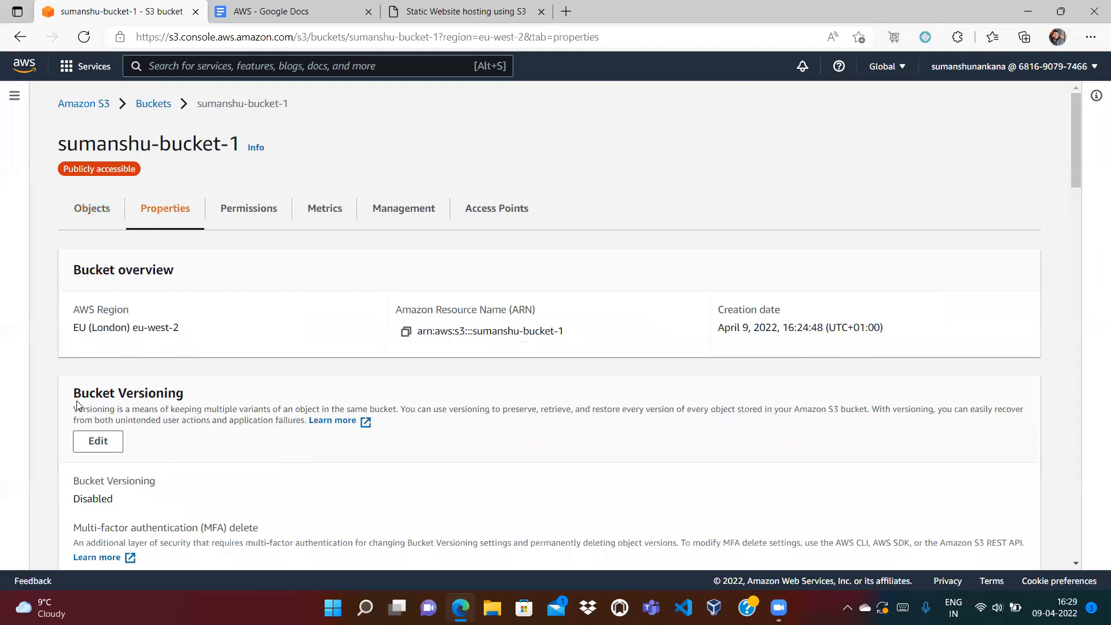
drag(75, 394, 206, 363)
click(239, 392)
click(99, 441)
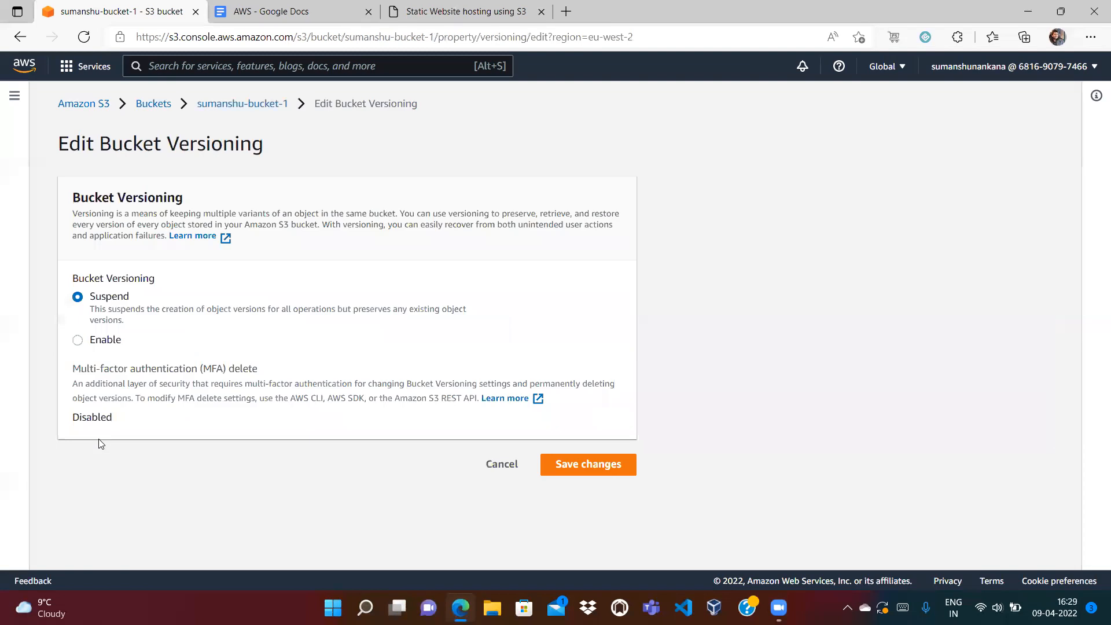
click(78, 340)
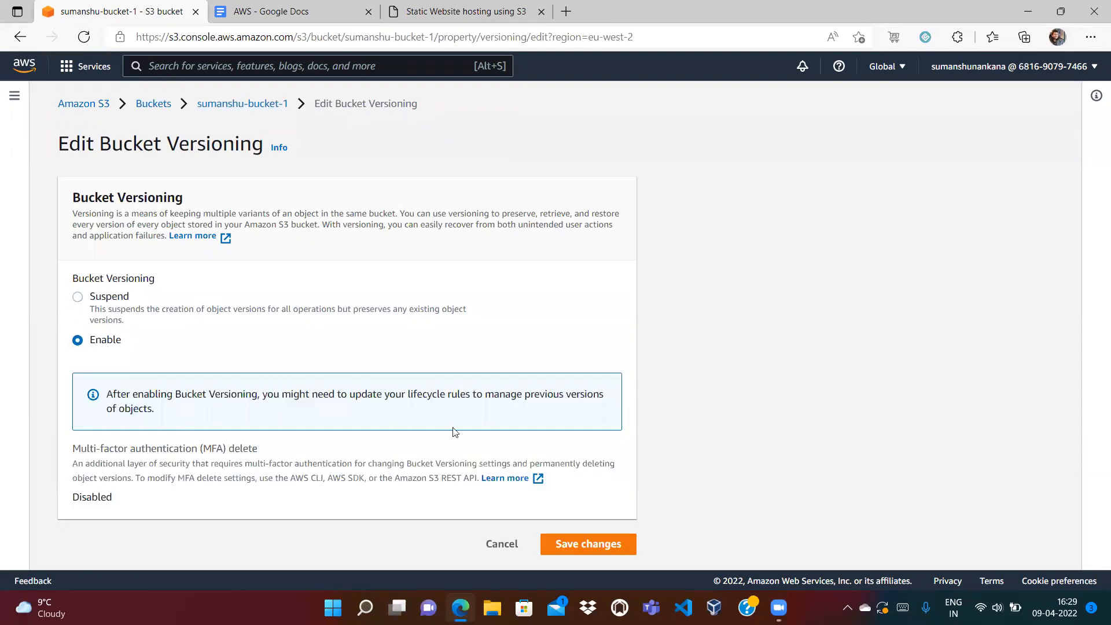
click(587, 544)
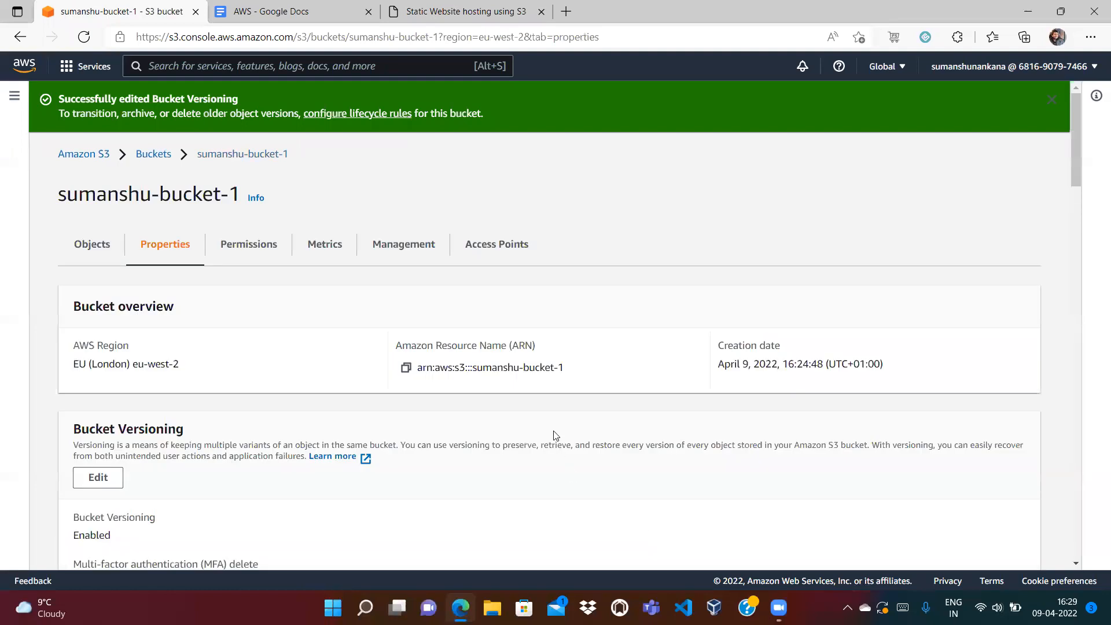
Turn on the display of object versions in the bucket's object list.
click(83, 264)
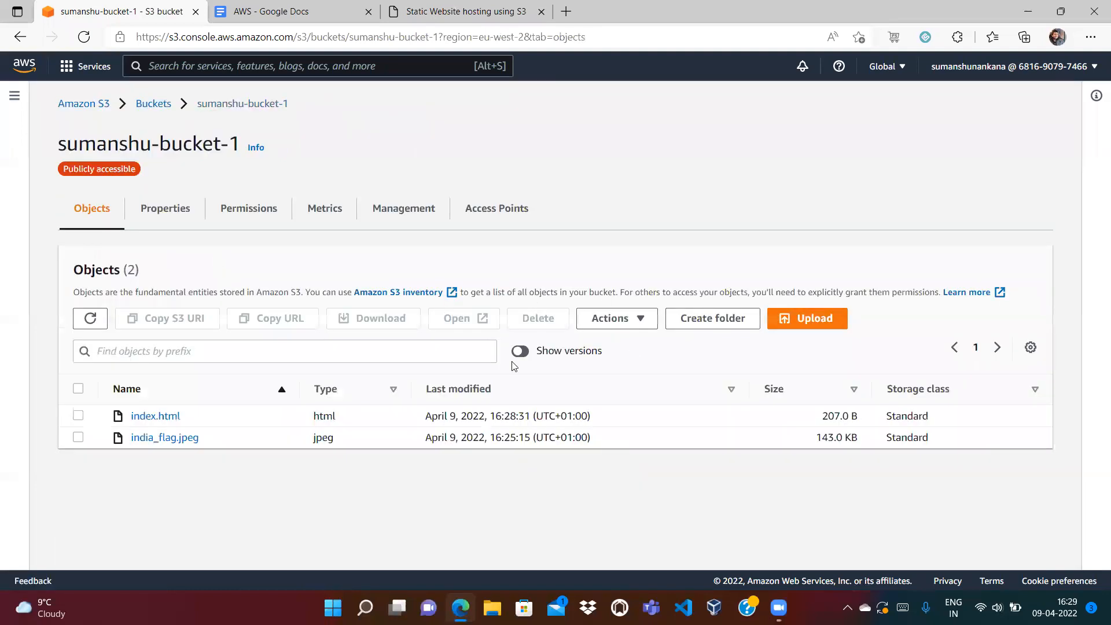
drag(614, 359, 544, 354)
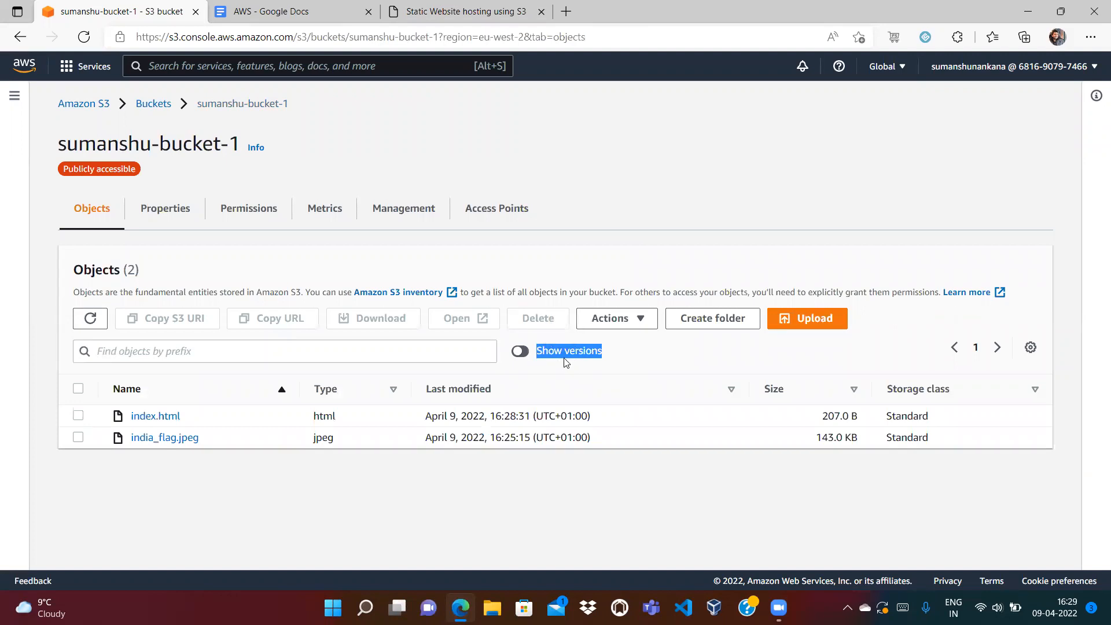
click(567, 362)
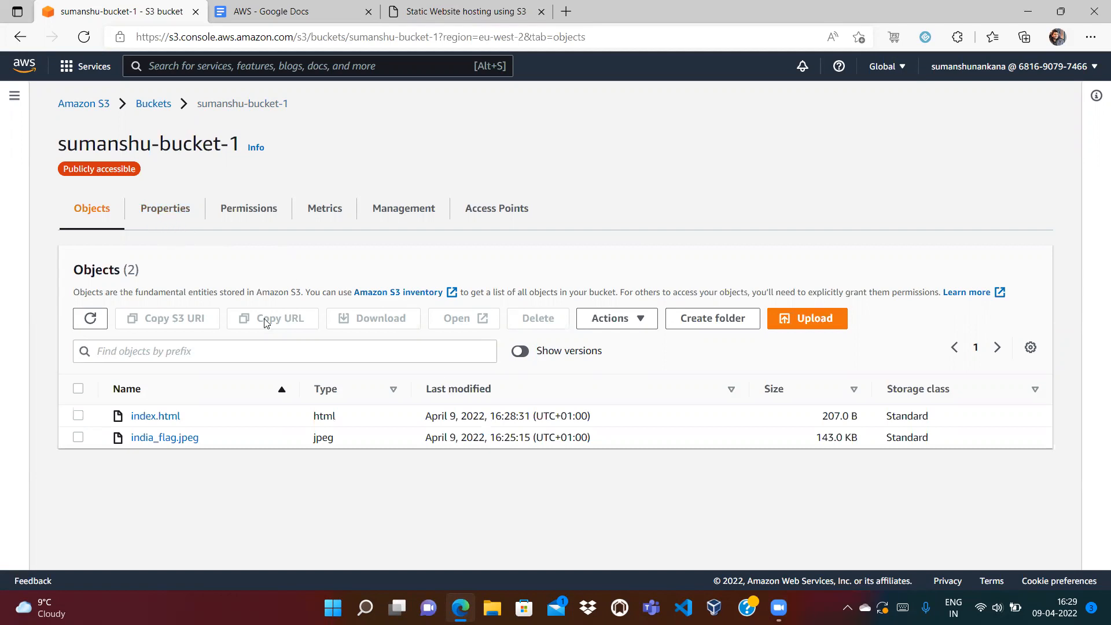
click(520, 355)
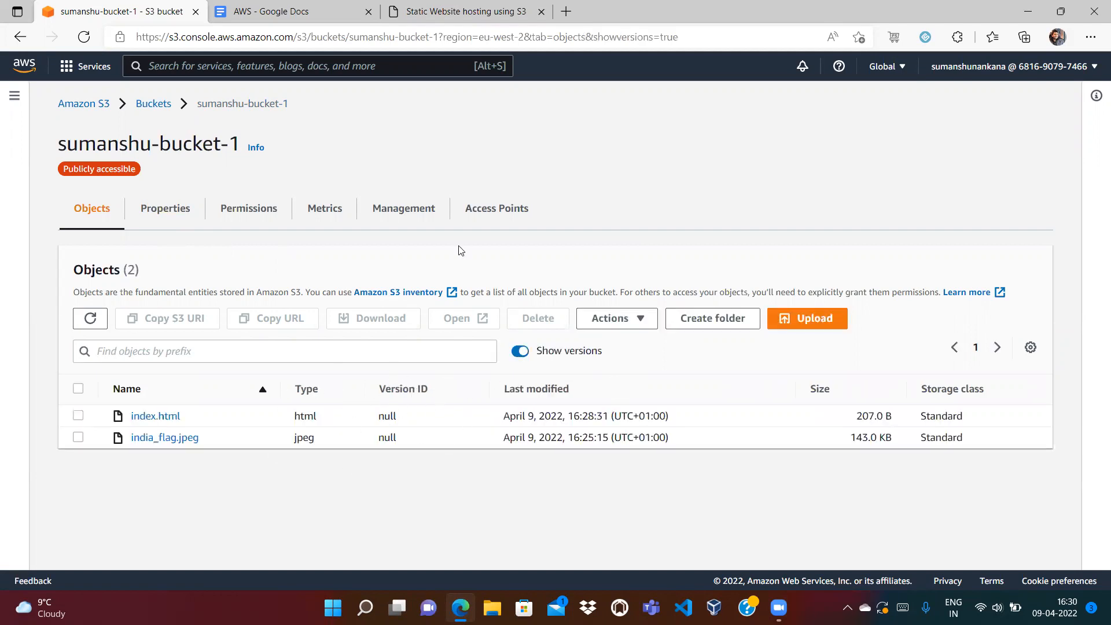
Review the S3 Versioning outline in Google Docs, highlighting the null version item, and return to the bucket's object list.
click(338, 6)
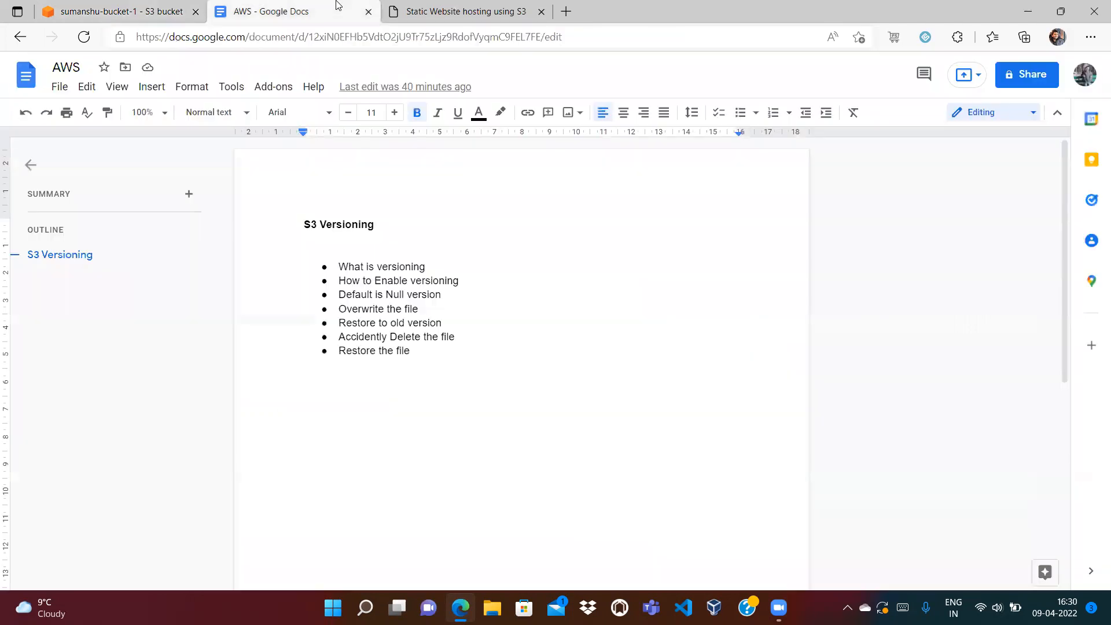
click(338, 267)
drag(339, 296, 396, 299)
click(156, 10)
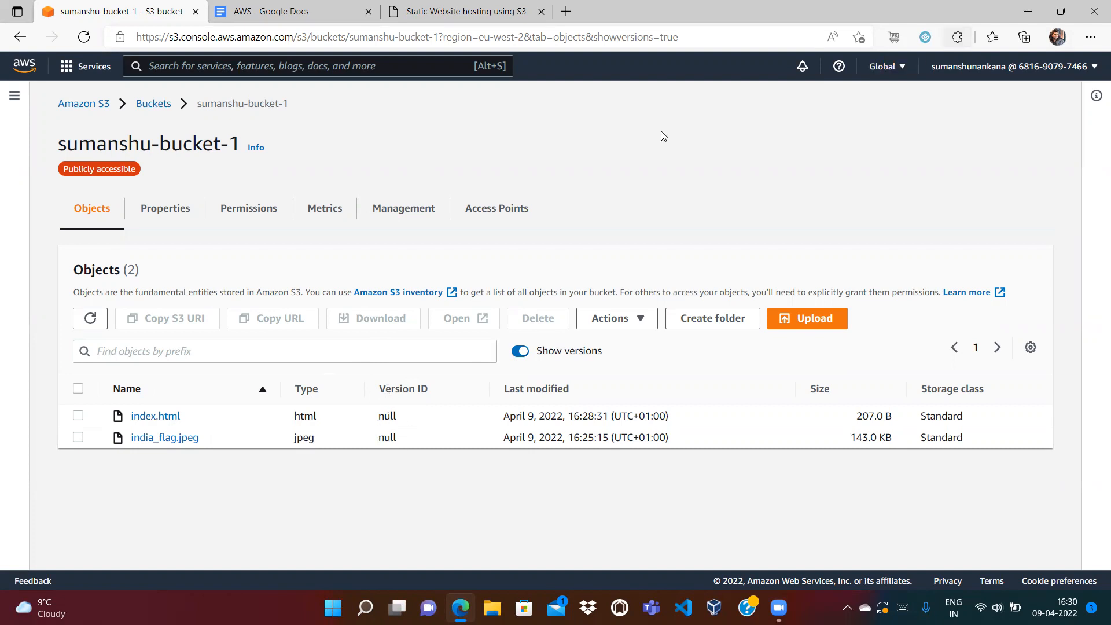
Check the hosted website, minimize the browser and open the index file from the desktop in Notepad.
click(459, 11)
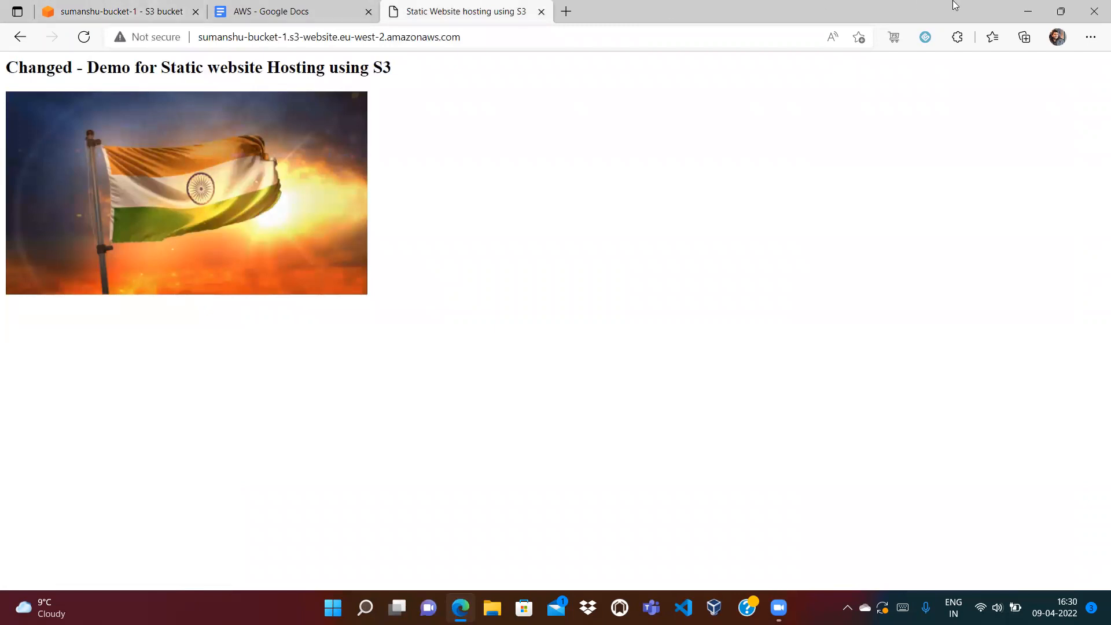
click(1040, 15)
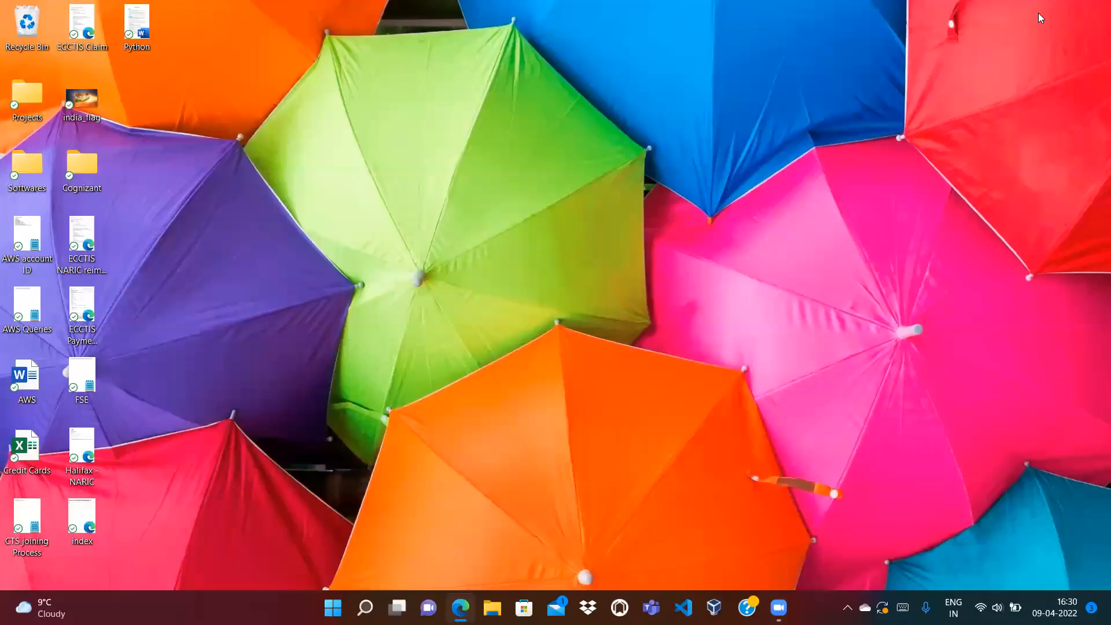
right_click(75, 524)
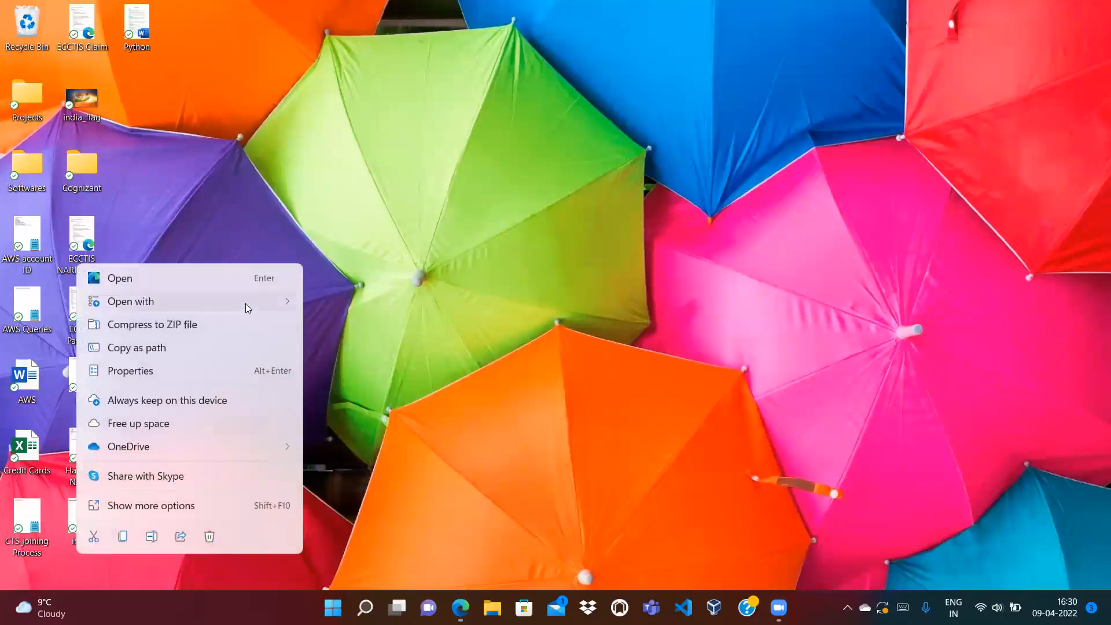
mouse_move(246, 304)
click(359, 326)
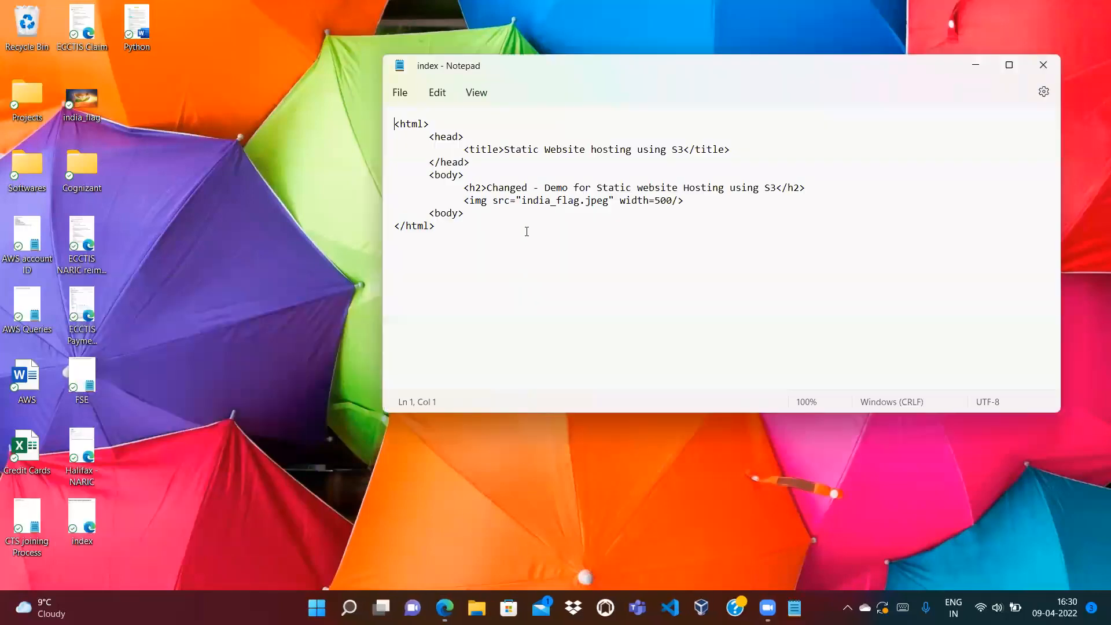
Remove the "Changed - " prefix from the h2 heading in the index file.
click(544, 188)
key(BackSpace)
key(BackSpace)
key(BackSpace)
key(BackSpace)
key(BackSpace)
key(BackSpace)
key(BackSpace)
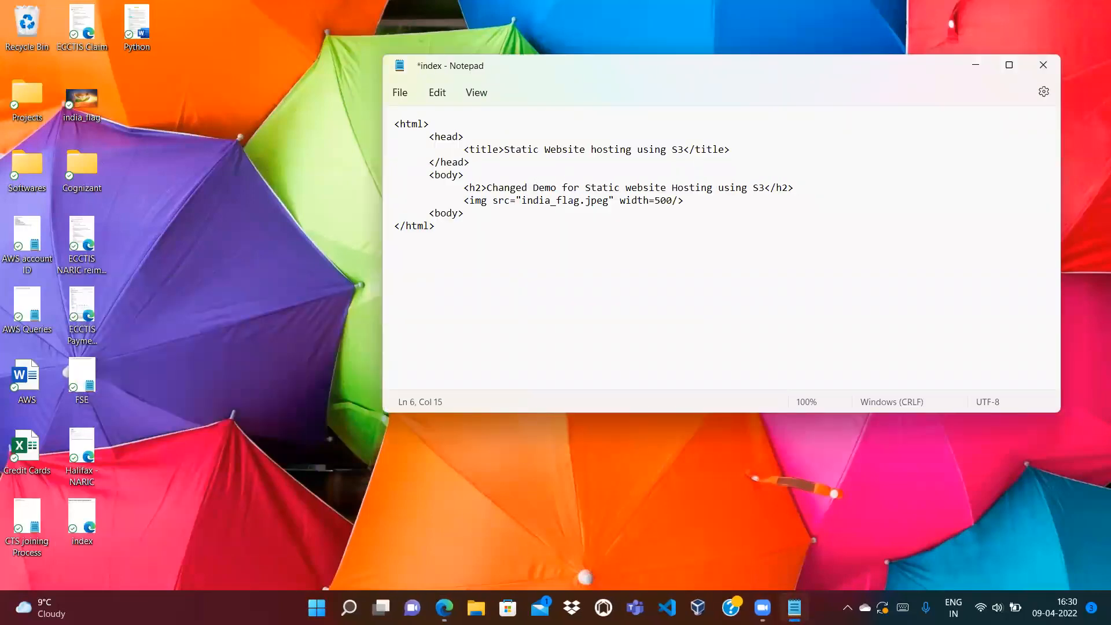
key(BackSpace)
key(BackSpace)
key(BackSpace)
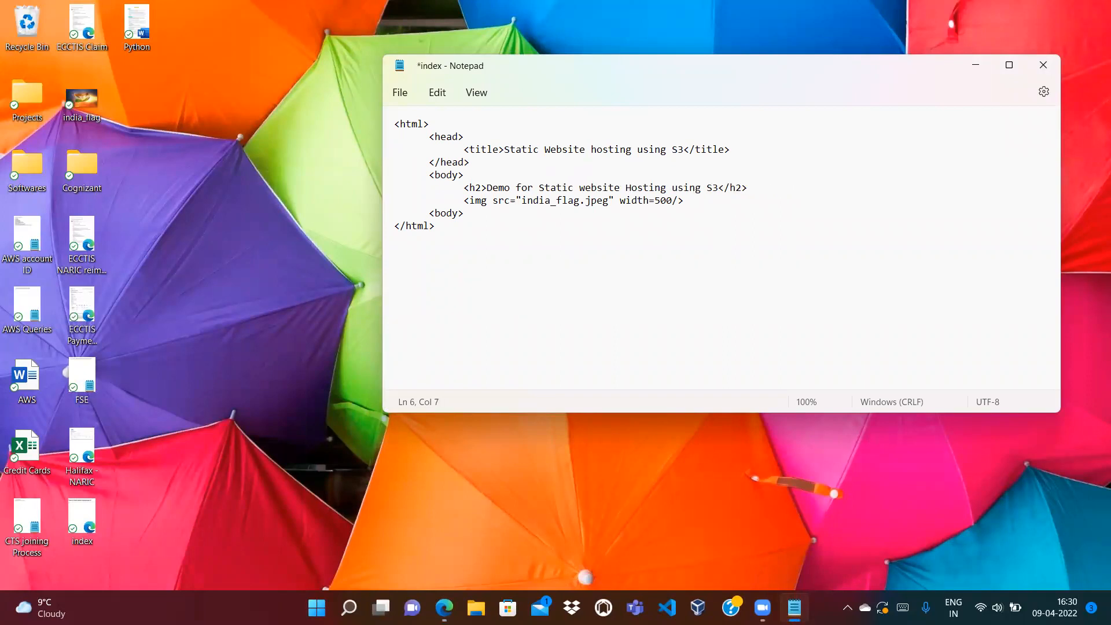
Append " - Version" to the end of the h2 heading, save the index file and close Notepad.
text(- Version)
key(ctrl+s)
click(1043, 64)
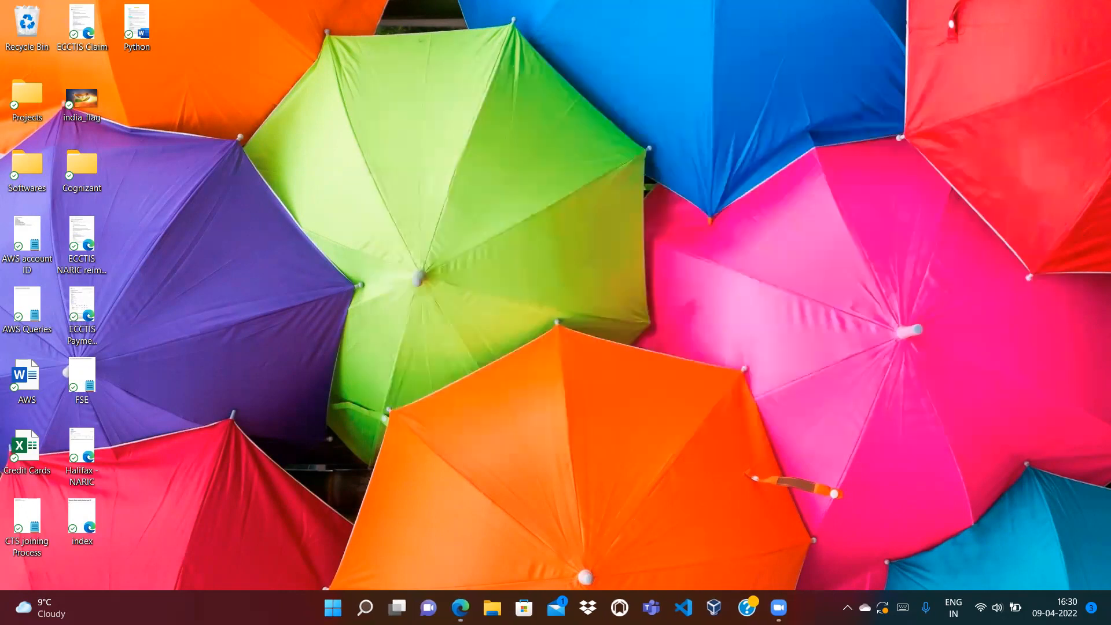
Return to the bucket in the S3 console, start an upload and add index.html from the Desktop folder.
key(alt+Tab)
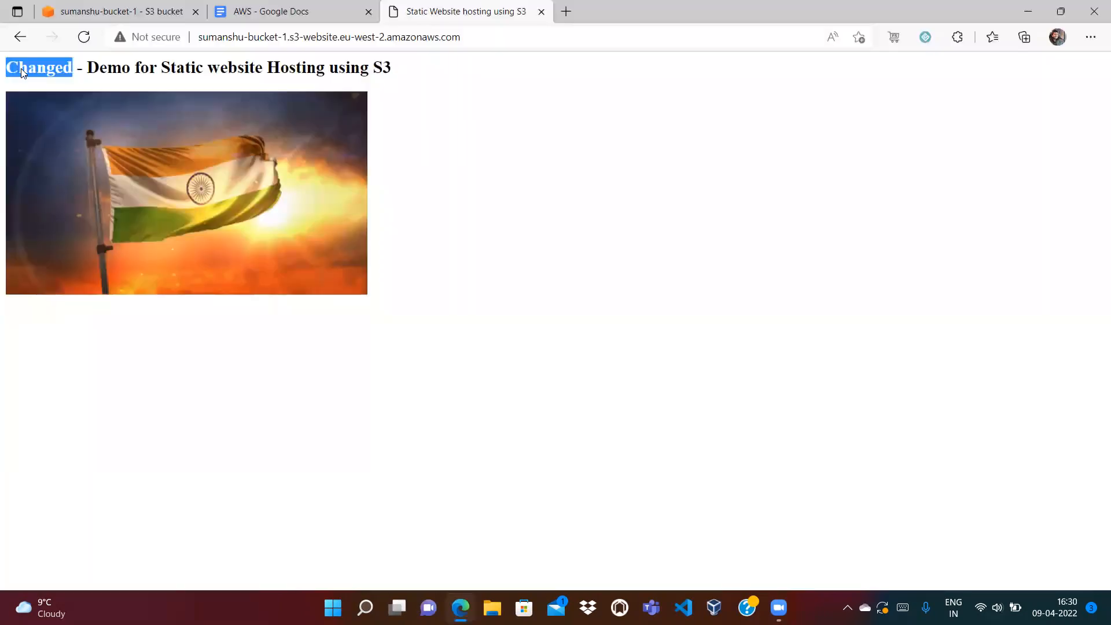
click(124, 12)
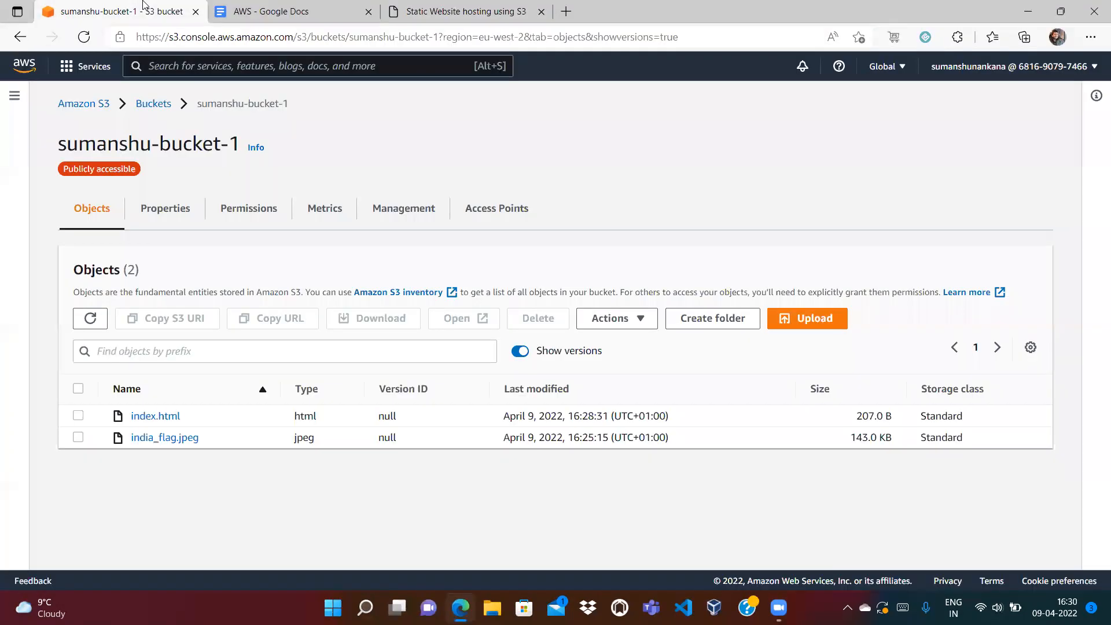
click(805, 319)
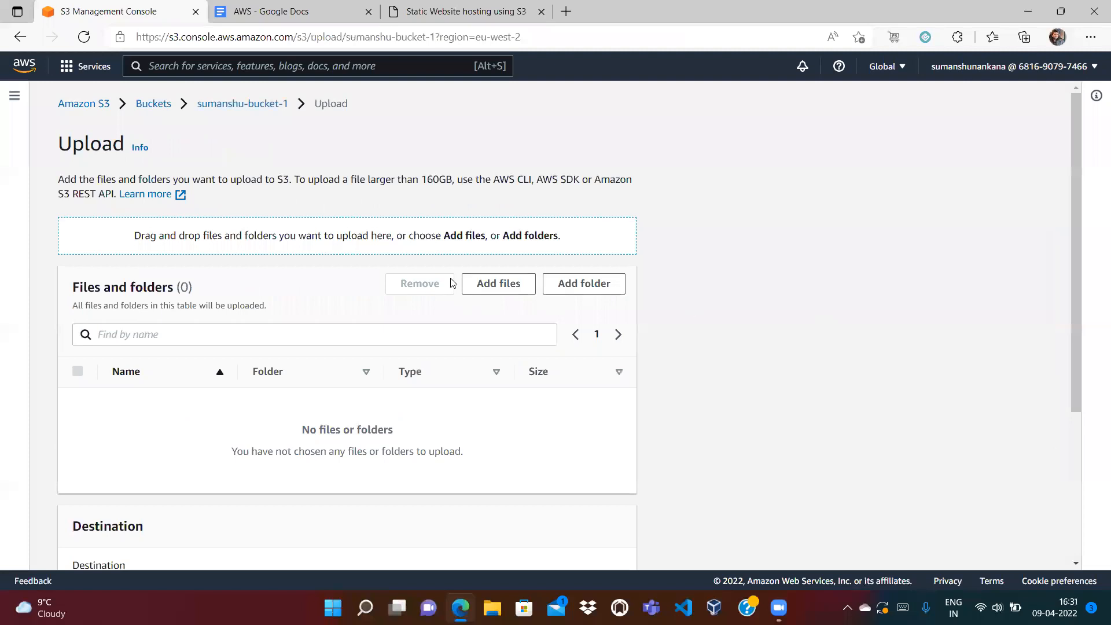
click(479, 282)
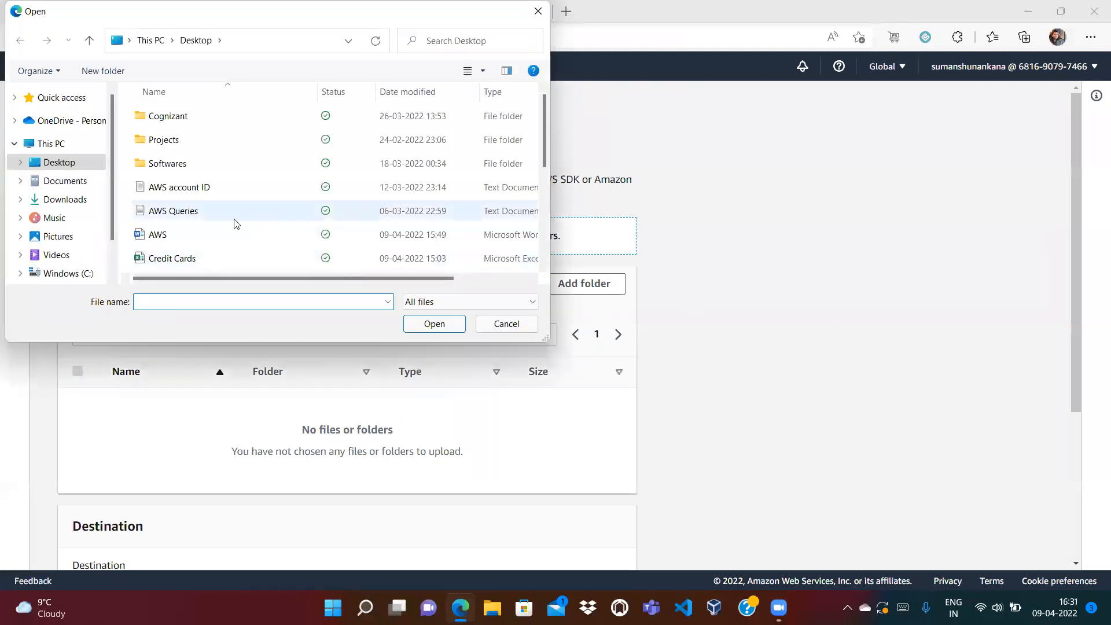
scroll(233, 223, down, 3)
click(233, 219)
click(421, 332)
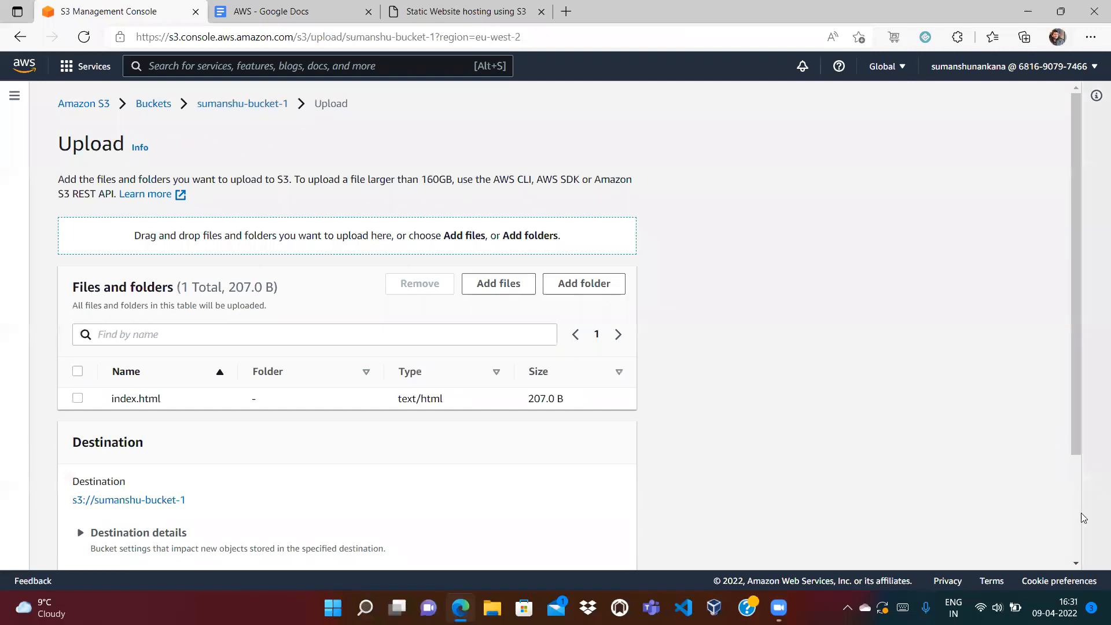
Upload index.html to the bucket with default settings and close the upload status page.
scroll(1074, 532, down, 1)
scroll(1074, 533, down, 1)
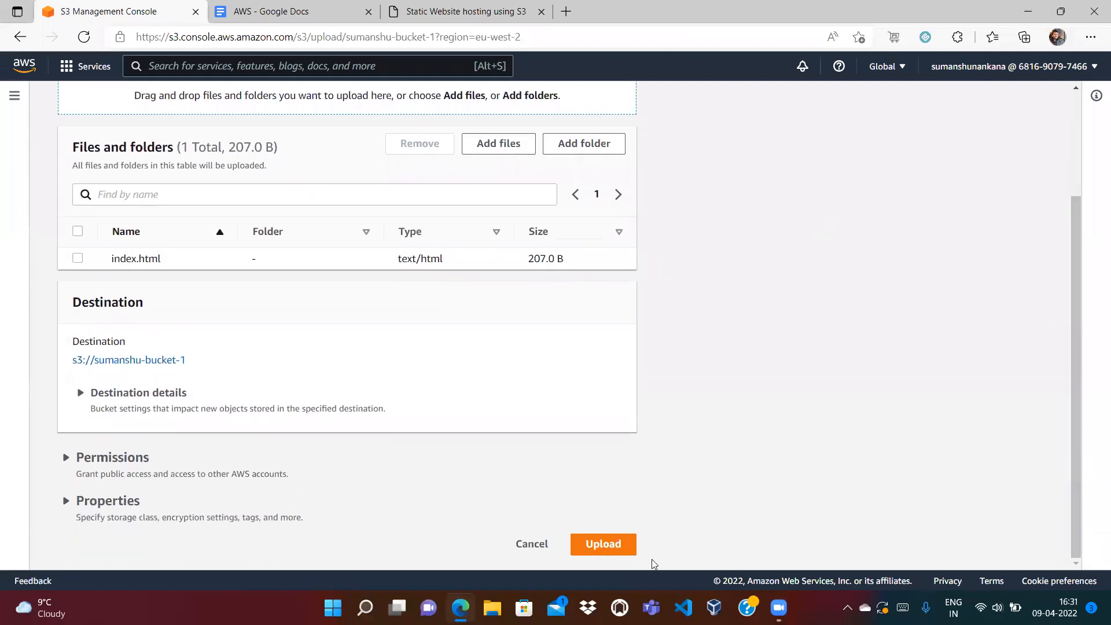
click(617, 544)
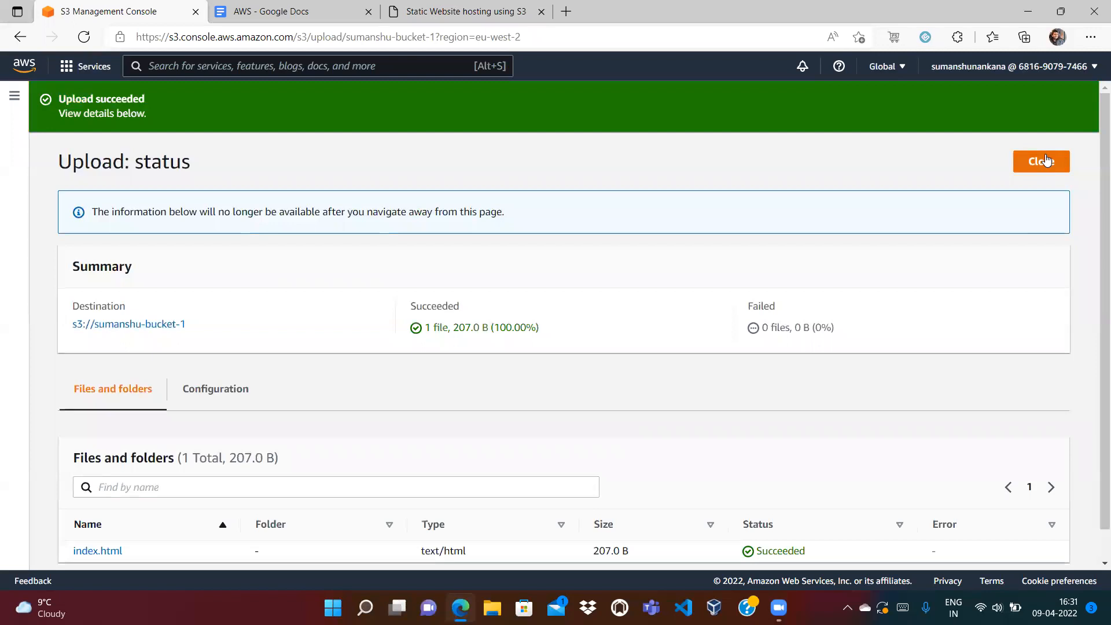
click(1047, 159)
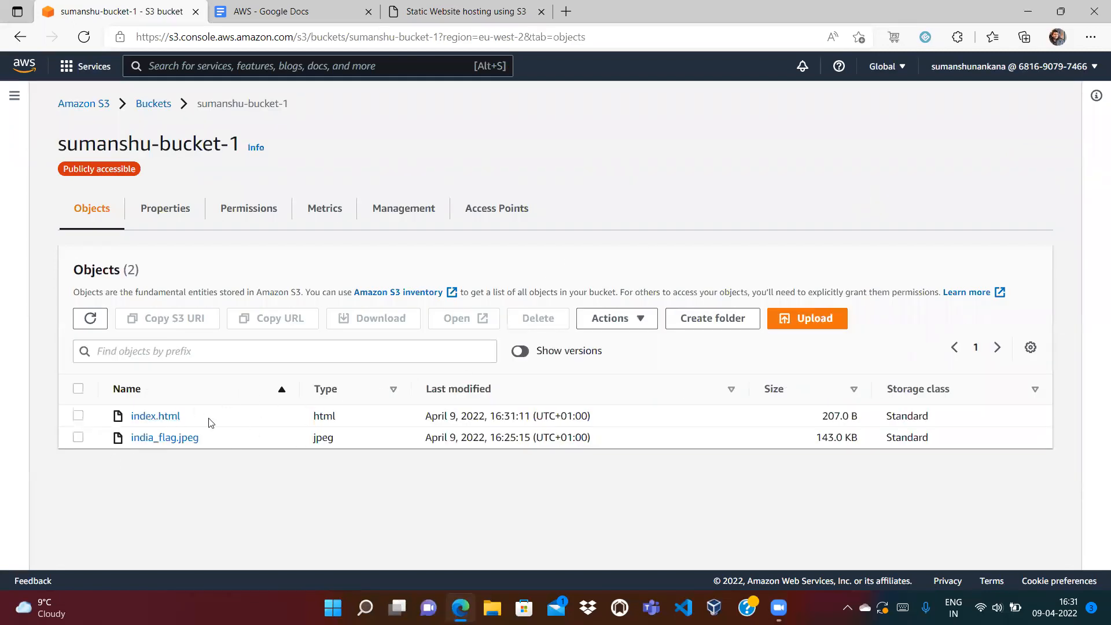
Reload the hosted website and examine the end of its heading for the edited text.
click(514, 14)
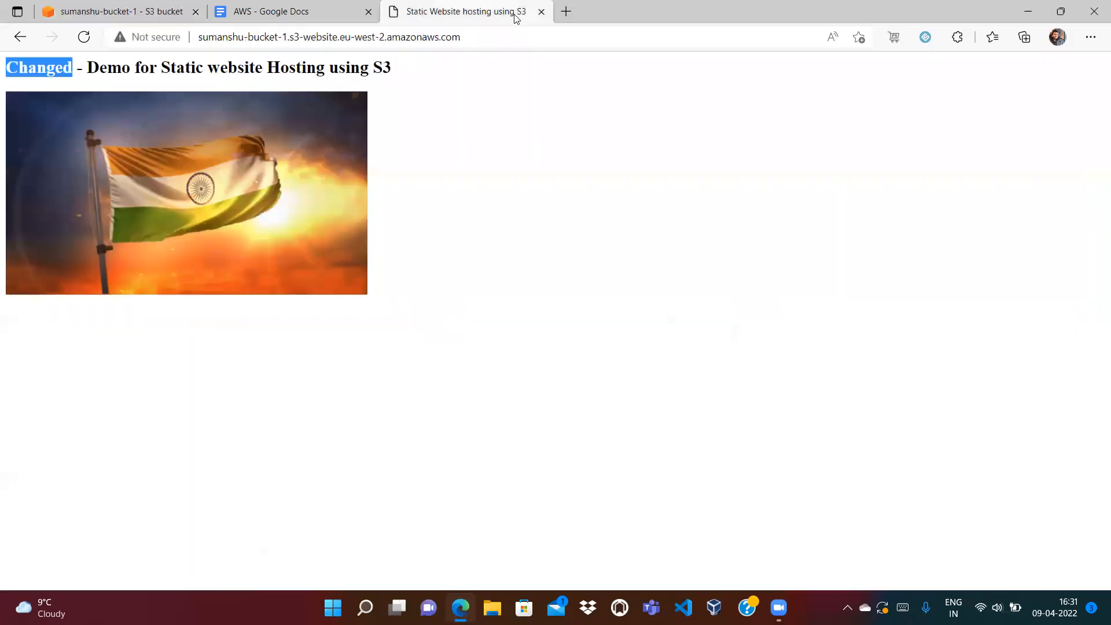
click(499, 32)
key(Return)
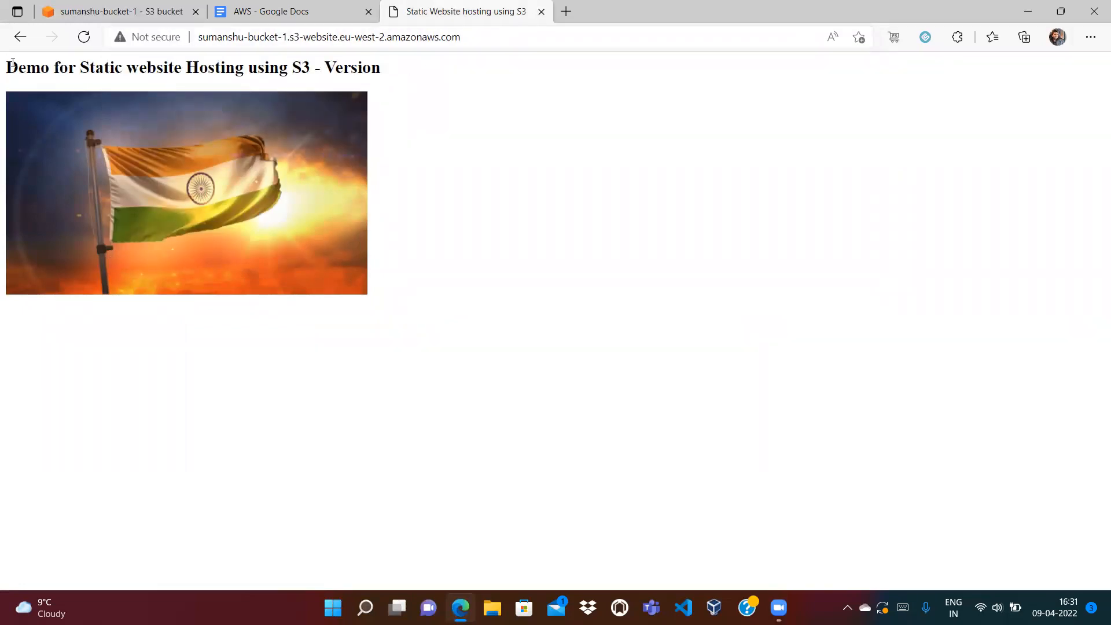
drag(324, 67, 381, 69)
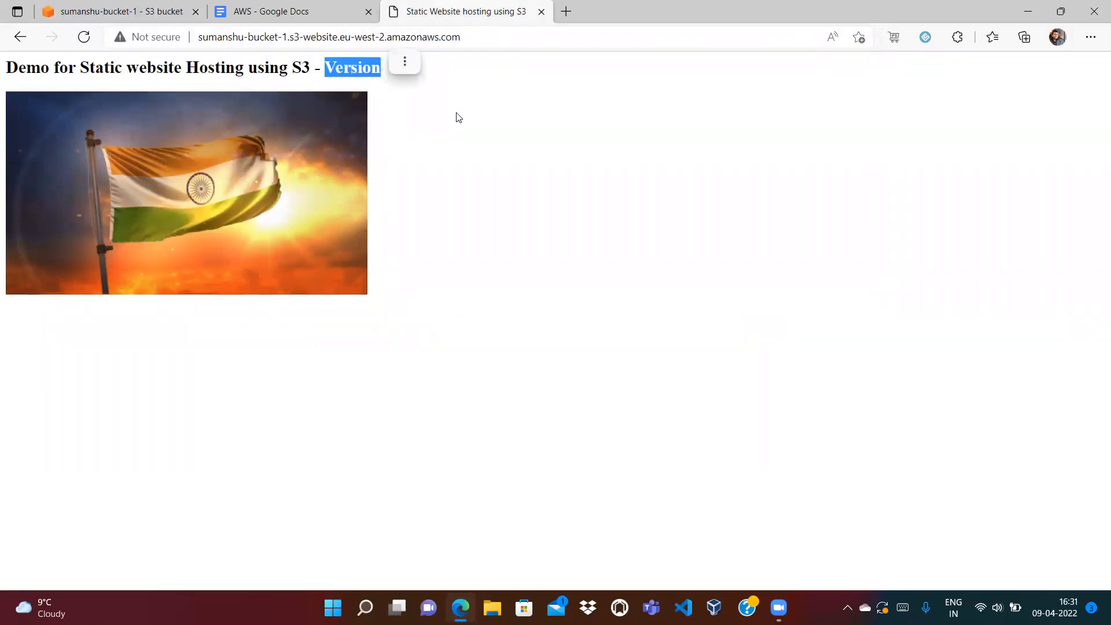
click(633, 143)
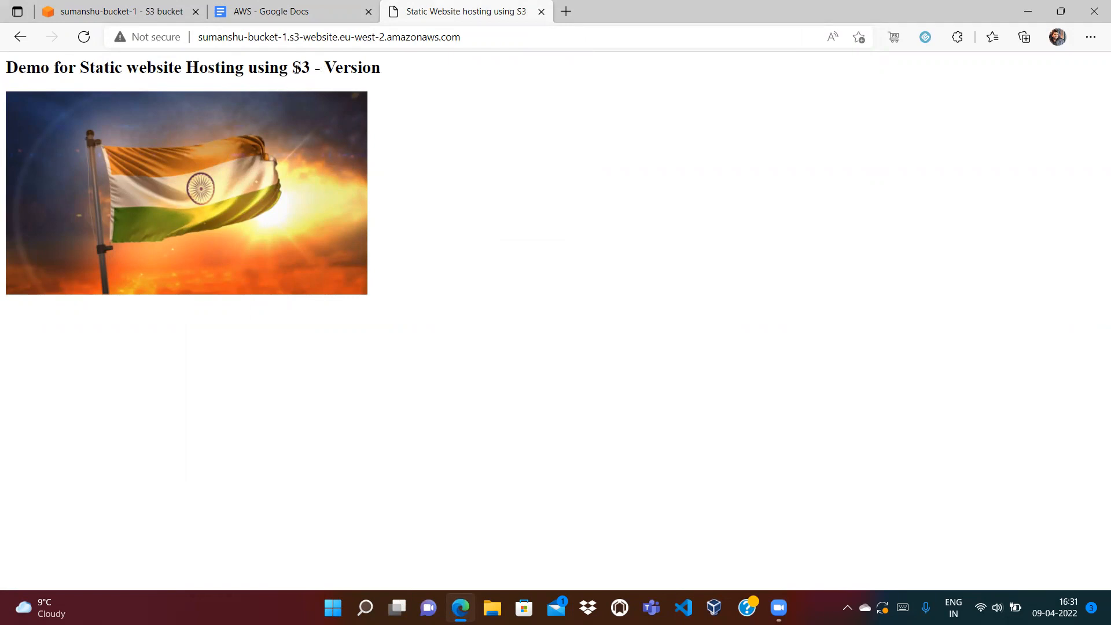
Compare the bucket's object list with versions shown and hidden, leaving the display of object versions on.
click(80, 21)
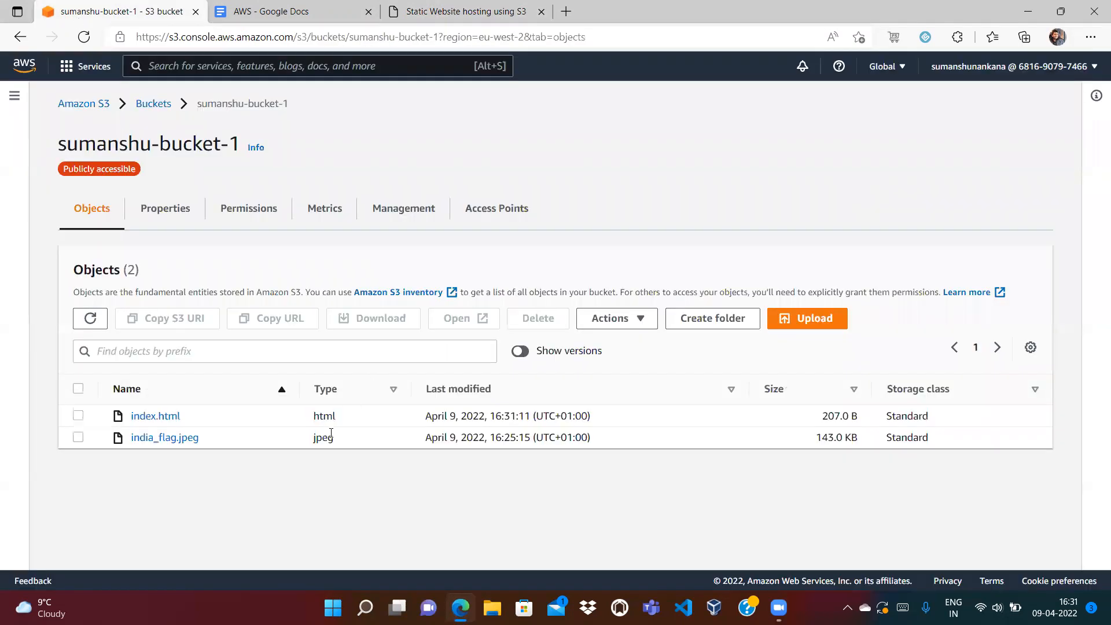
click(521, 351)
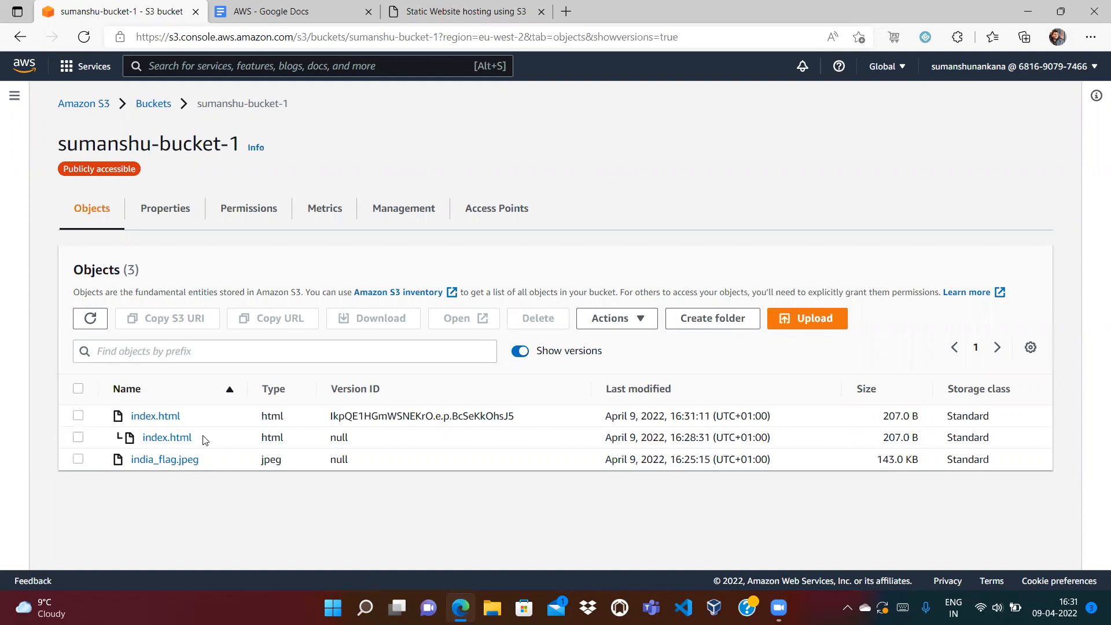
click(519, 351)
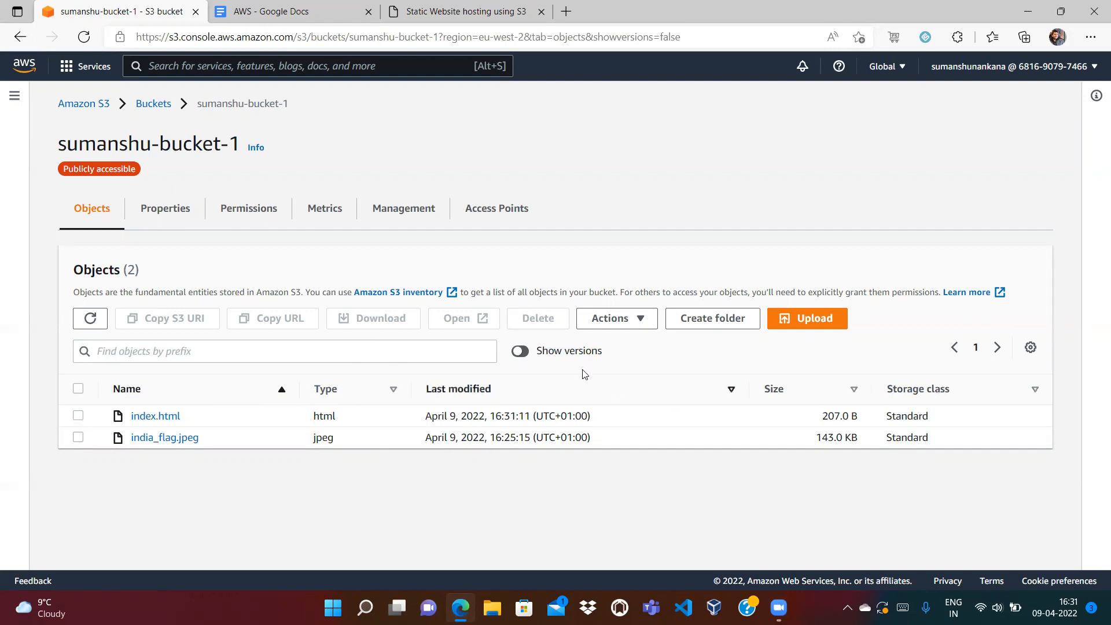
click(521, 351)
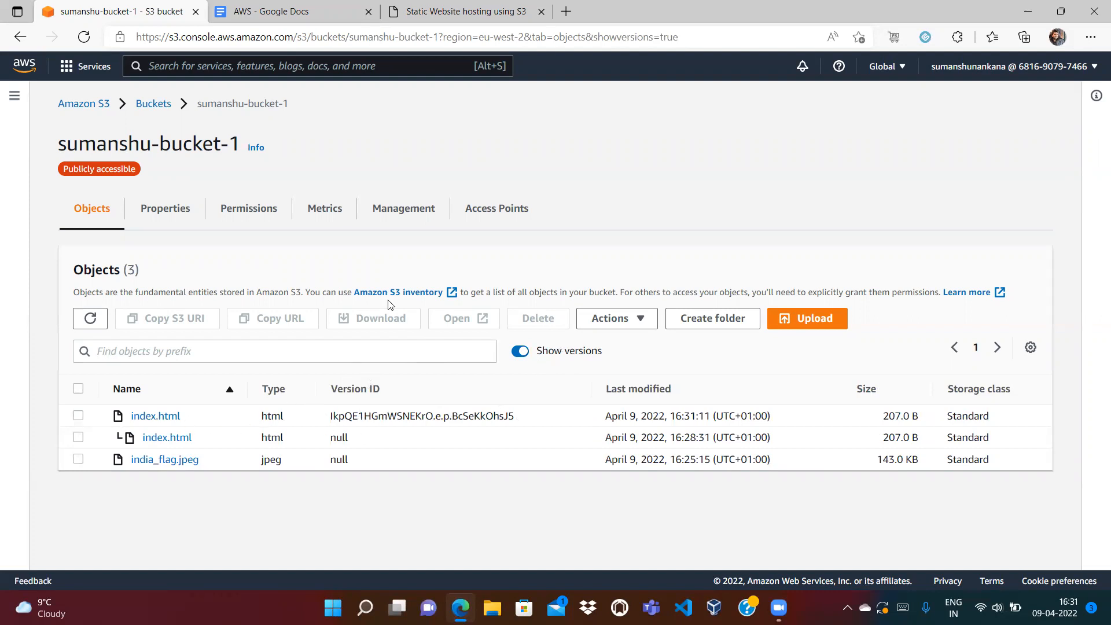
Review the overwrite and restore-to-old-version items in the Google Docs outline, check the website and return to the bucket's object list.
click(306, 6)
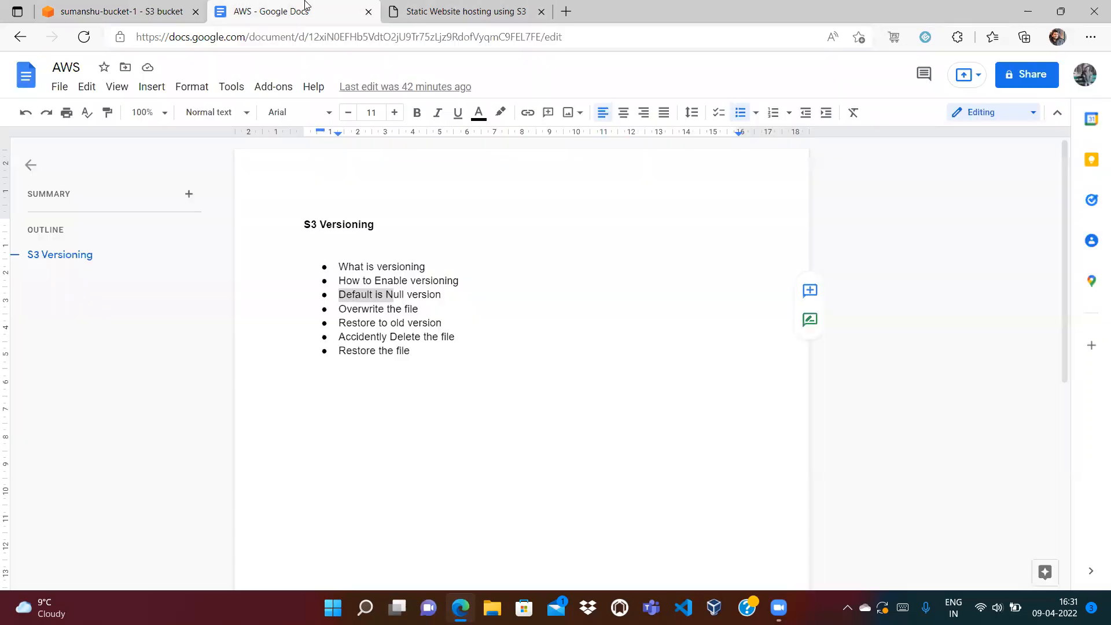
click(380, 312)
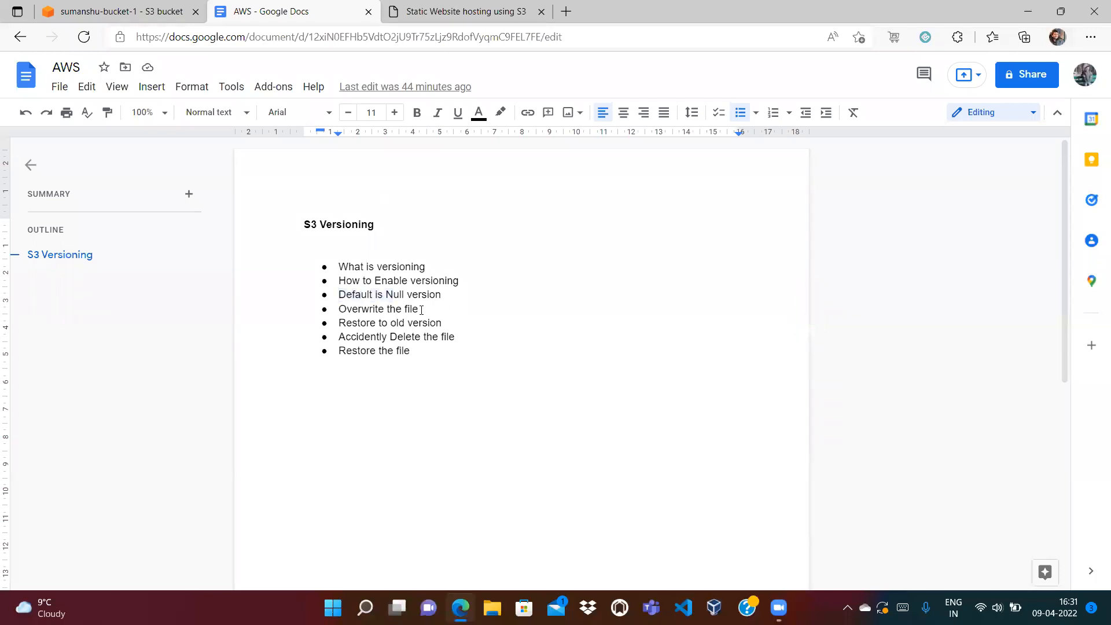
key(End)
drag(339, 322, 419, 322)
key(ctrl+Tab)
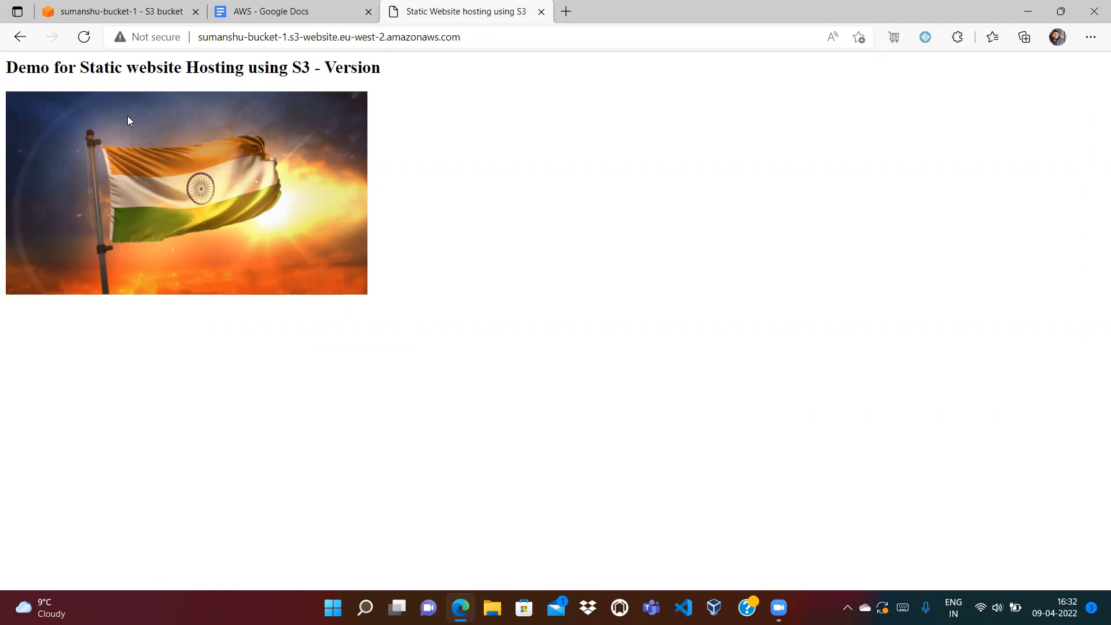
click(126, 11)
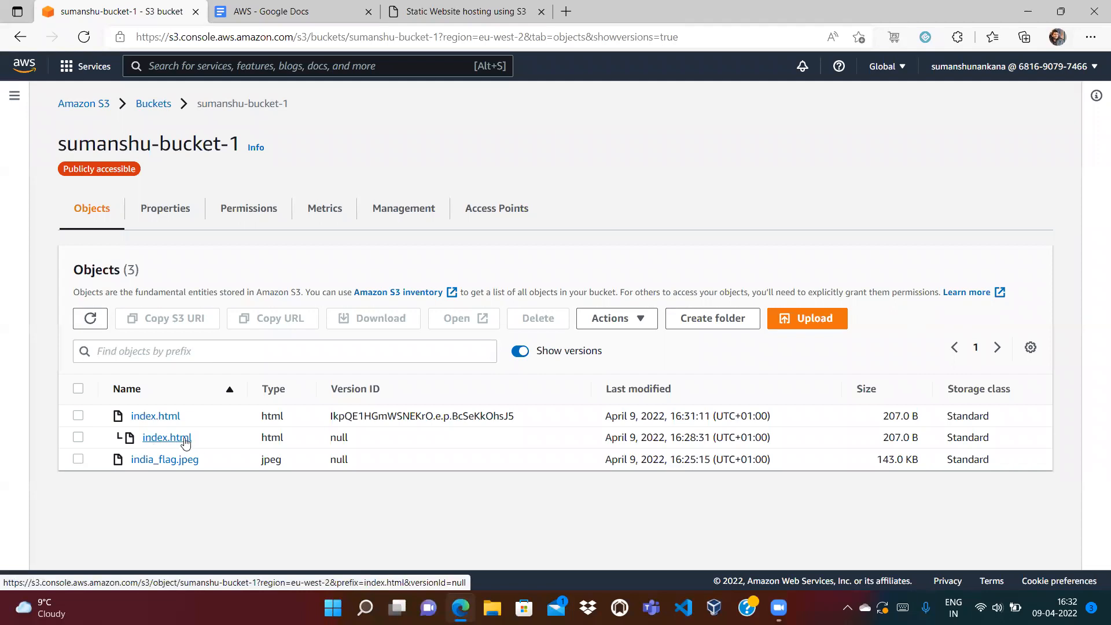
Permanently delete the newest version of index.html after checking the website, entering "permanently delete" as confirmation, and close the deletion status page.
click(78, 416)
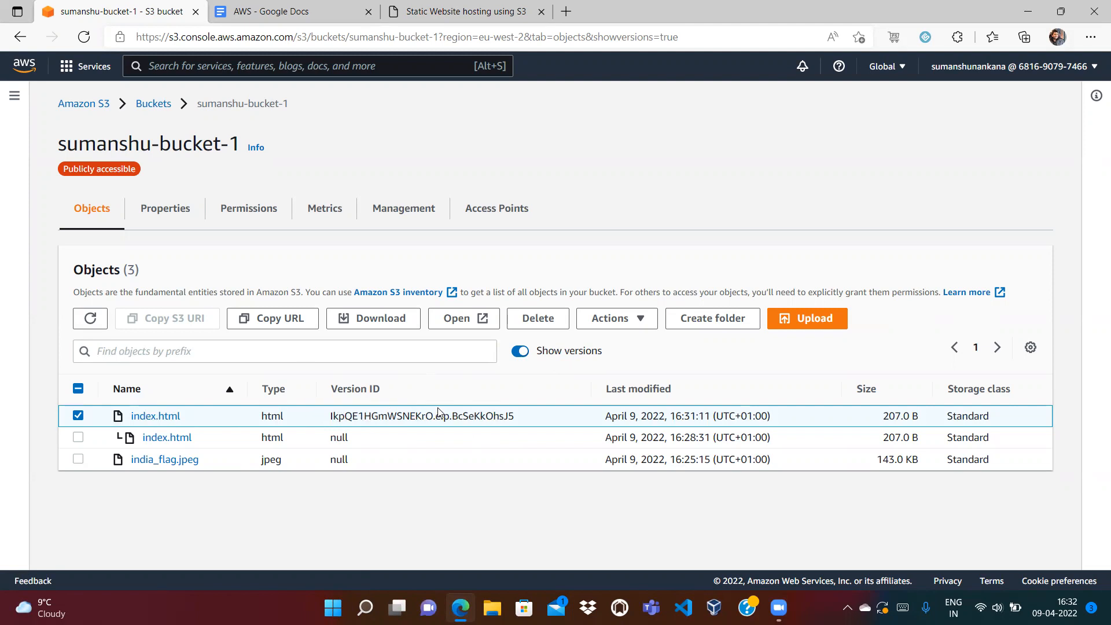
click(481, 8)
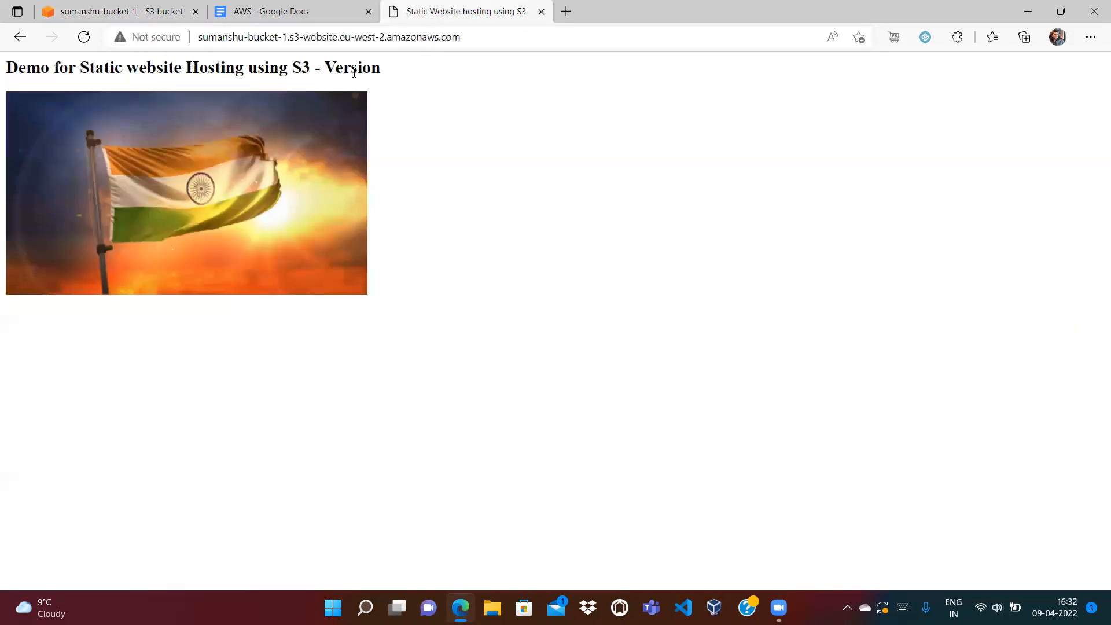
click(123, 14)
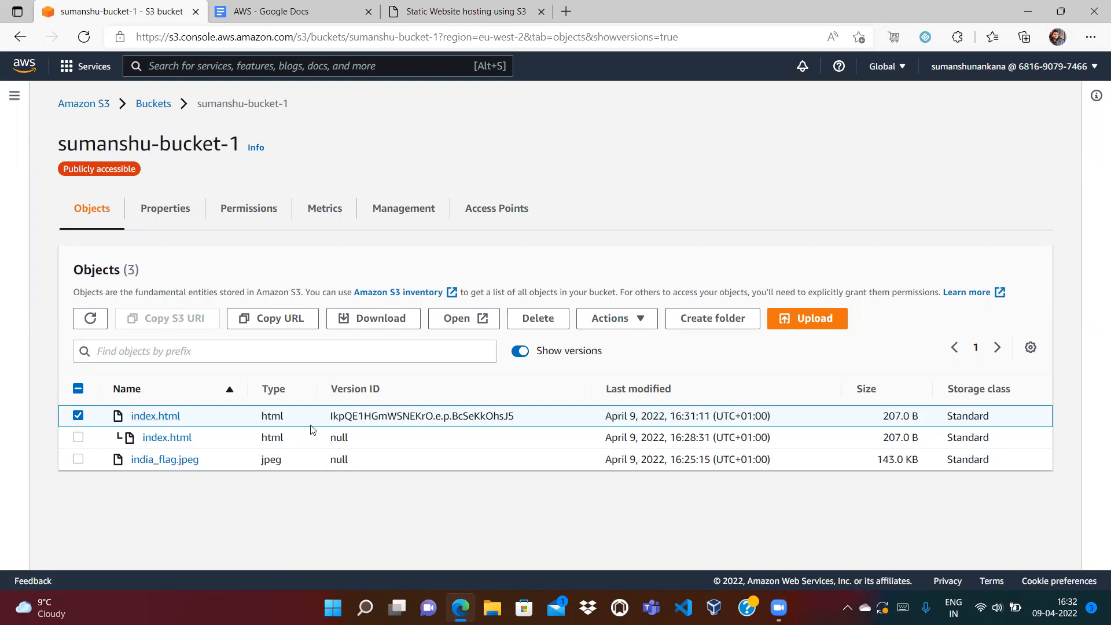
click(548, 319)
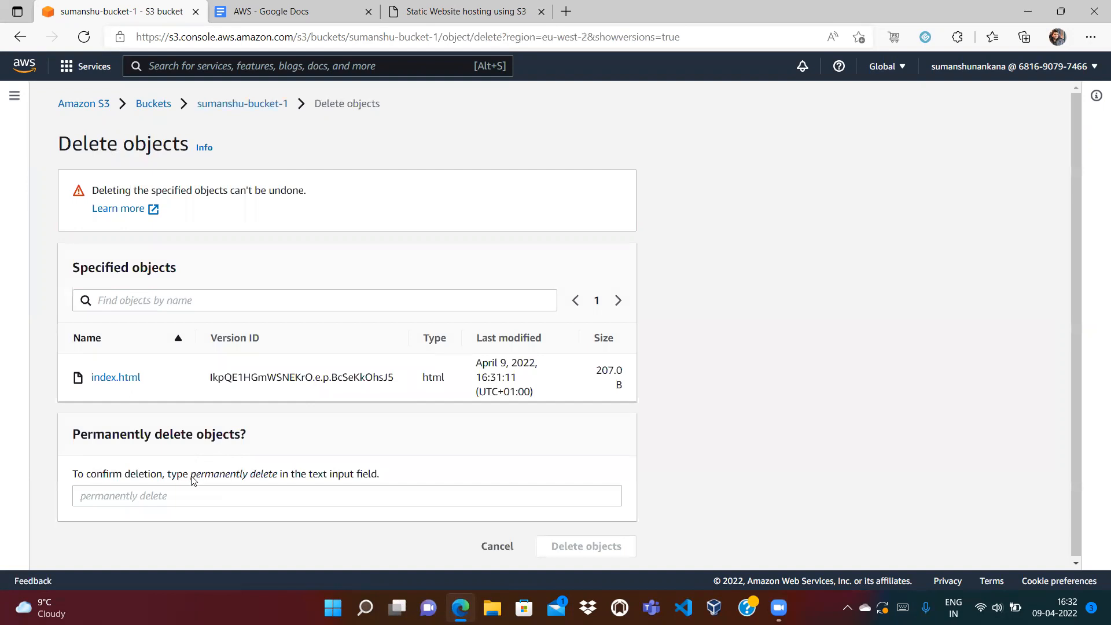
drag(191, 475, 278, 474)
key(ctrl+c)
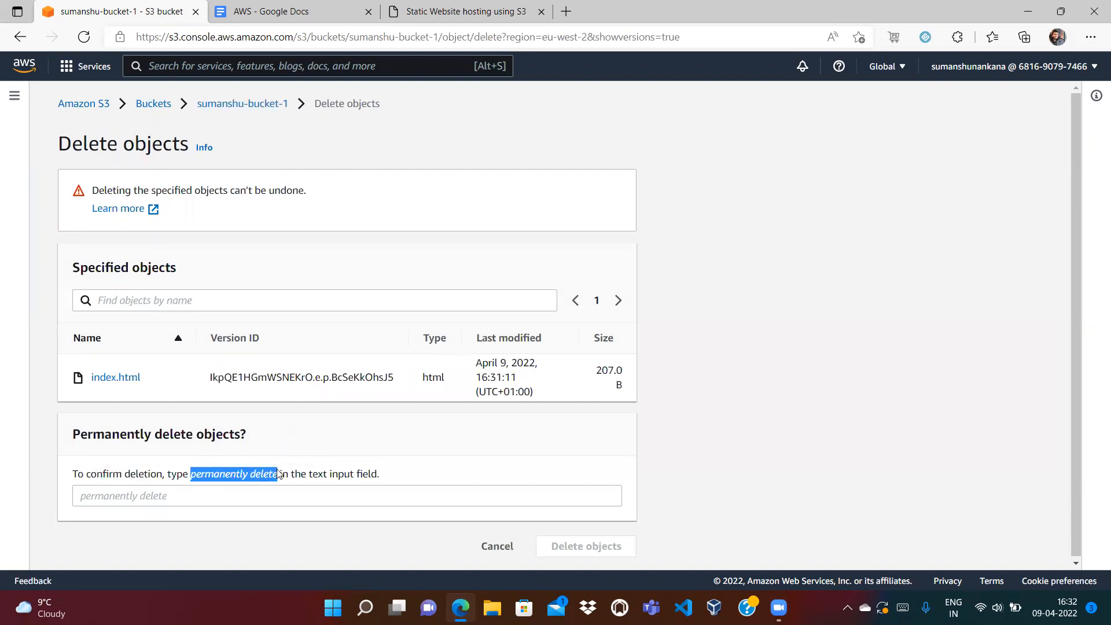
click(250, 496)
key(ctrl+v)
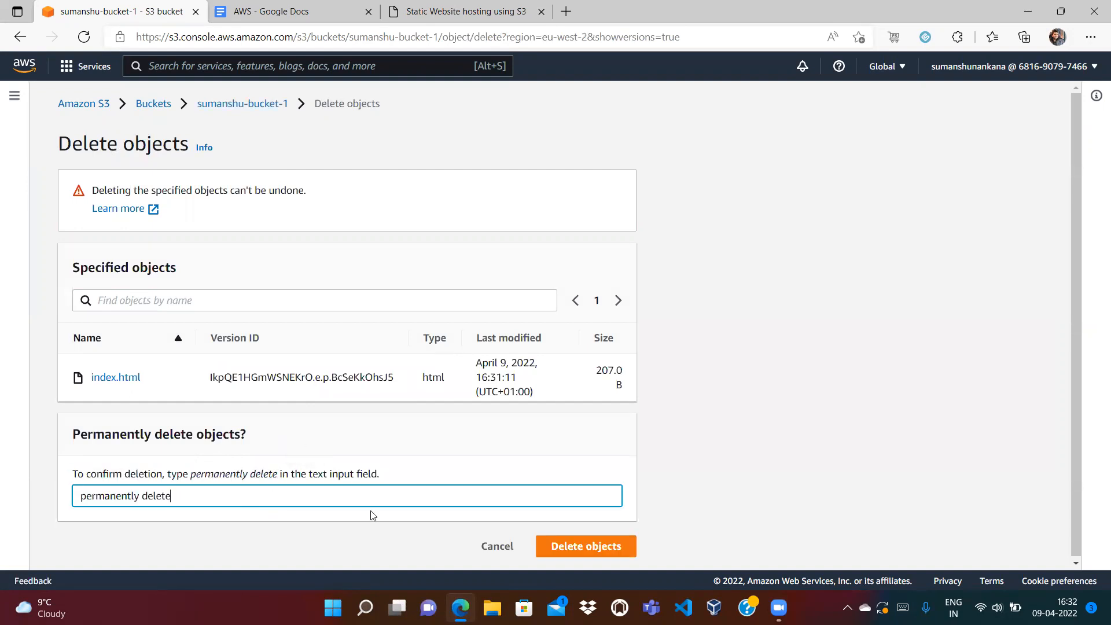
click(577, 546)
click(1036, 157)
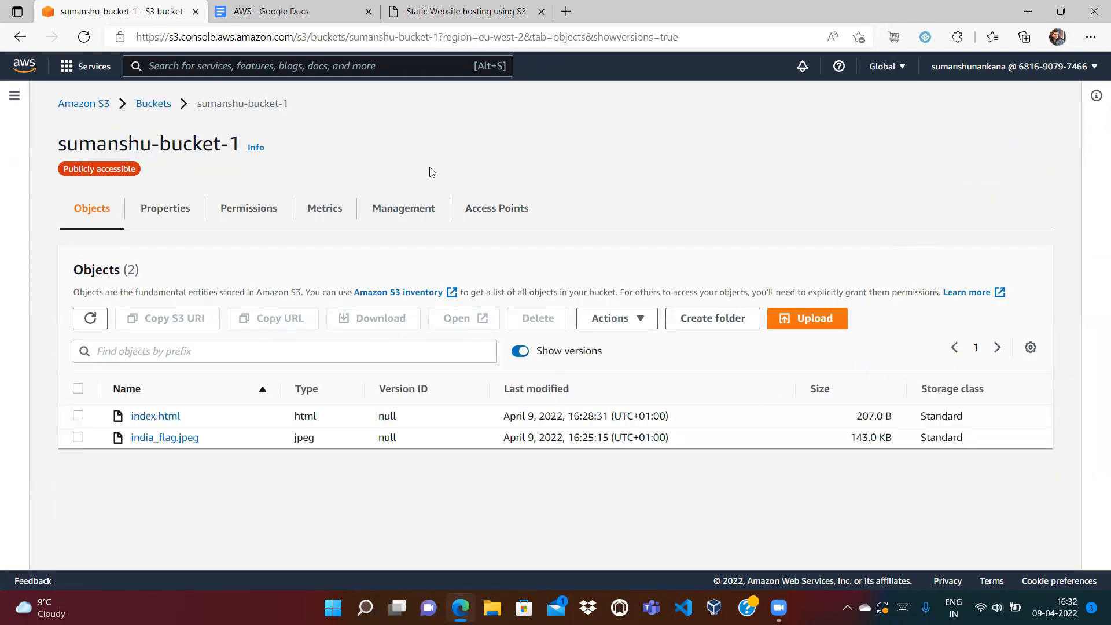
Reload the hosted website and check which version of the heading it serves.
click(460, 15)
click(432, 37)
key(Return)
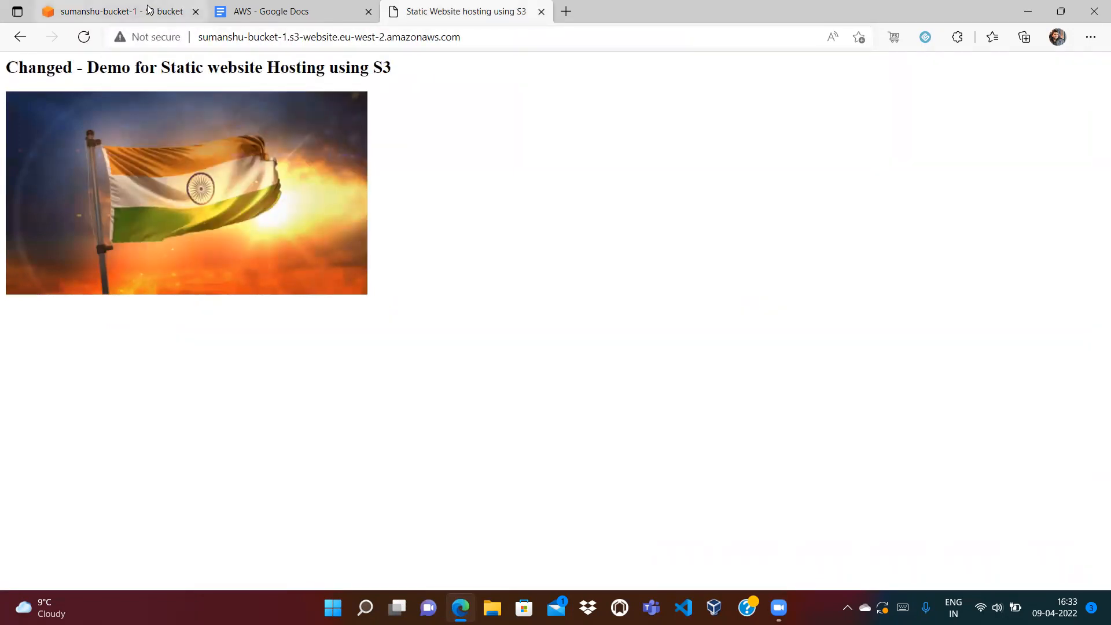
Review the covered items and the remaining delete and restore items in the Google Docs outline, returning to the bucket's object list.
click(162, 15)
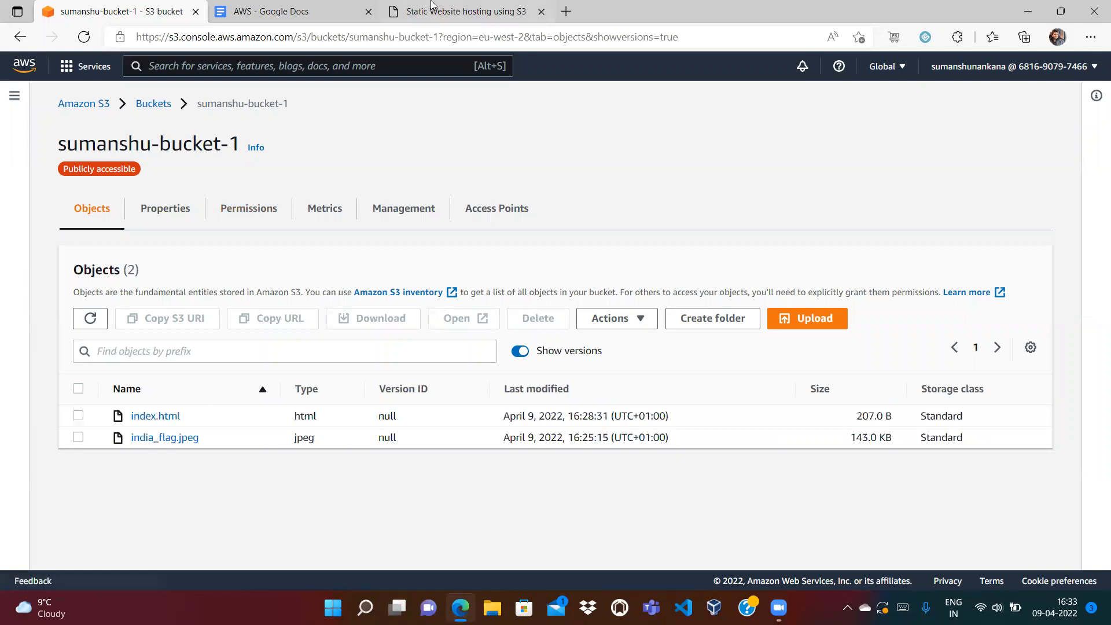
click(284, 8)
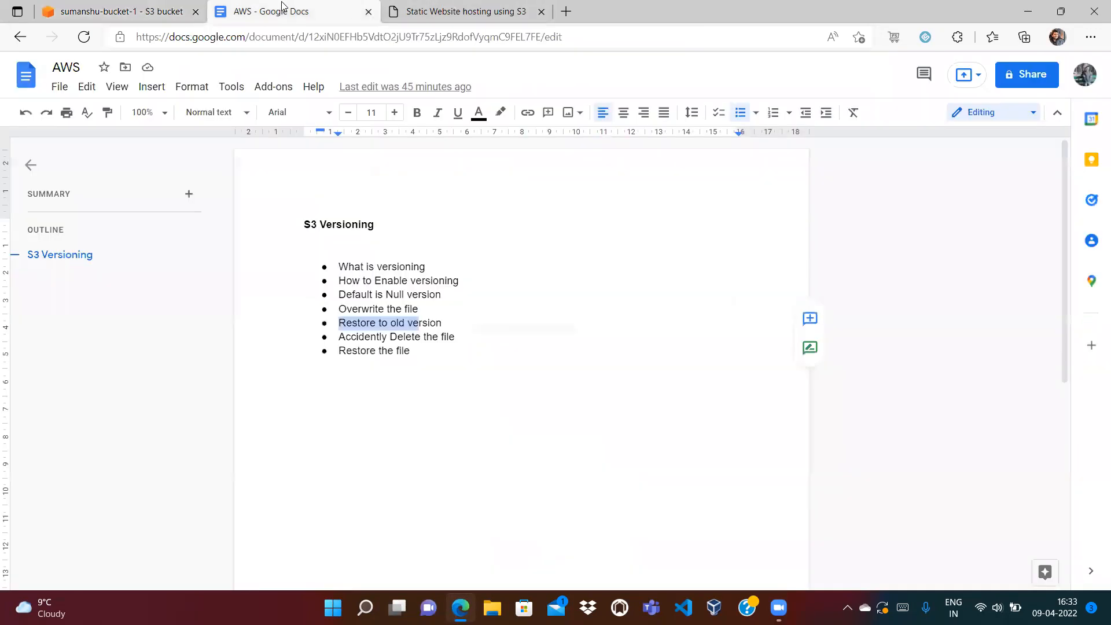
click(425, 307)
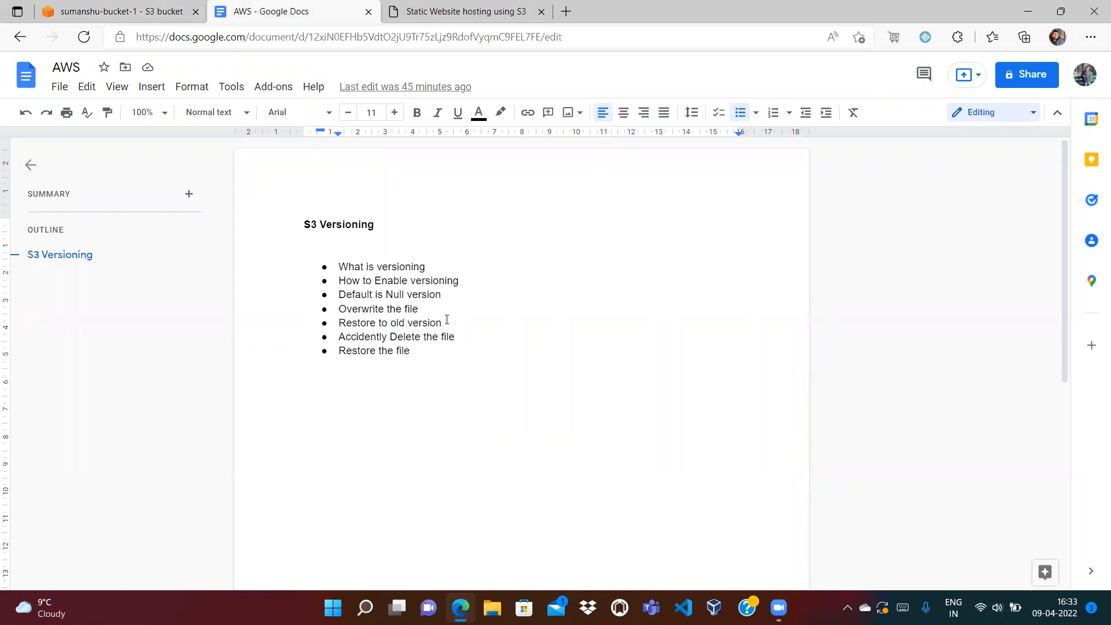
drag(446, 320, 350, 267)
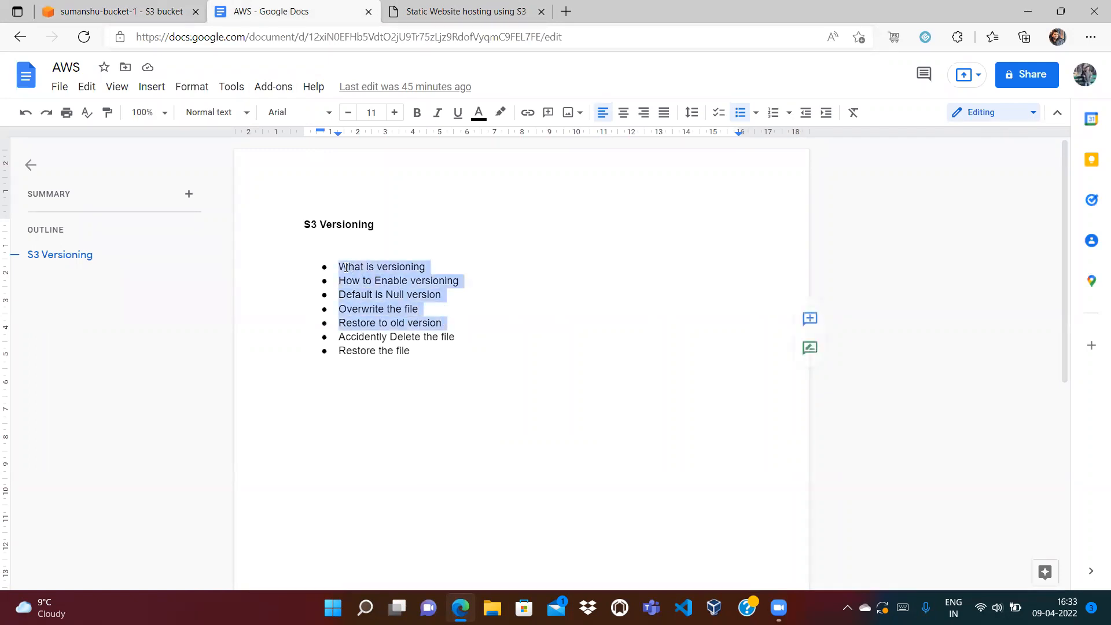
click(442, 349)
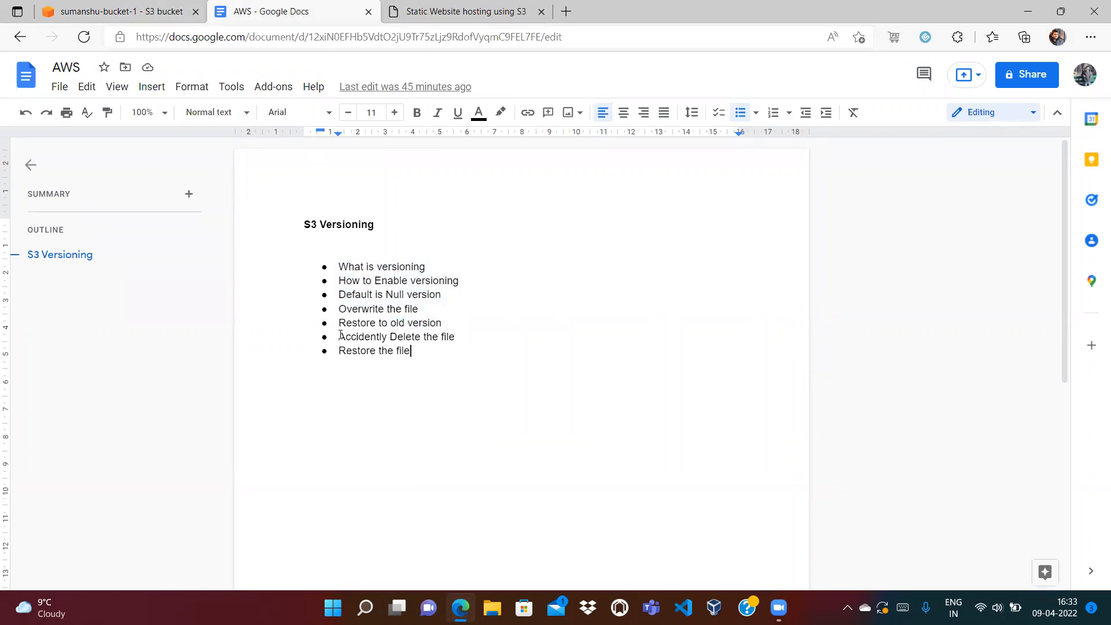
drag(337, 339, 382, 351)
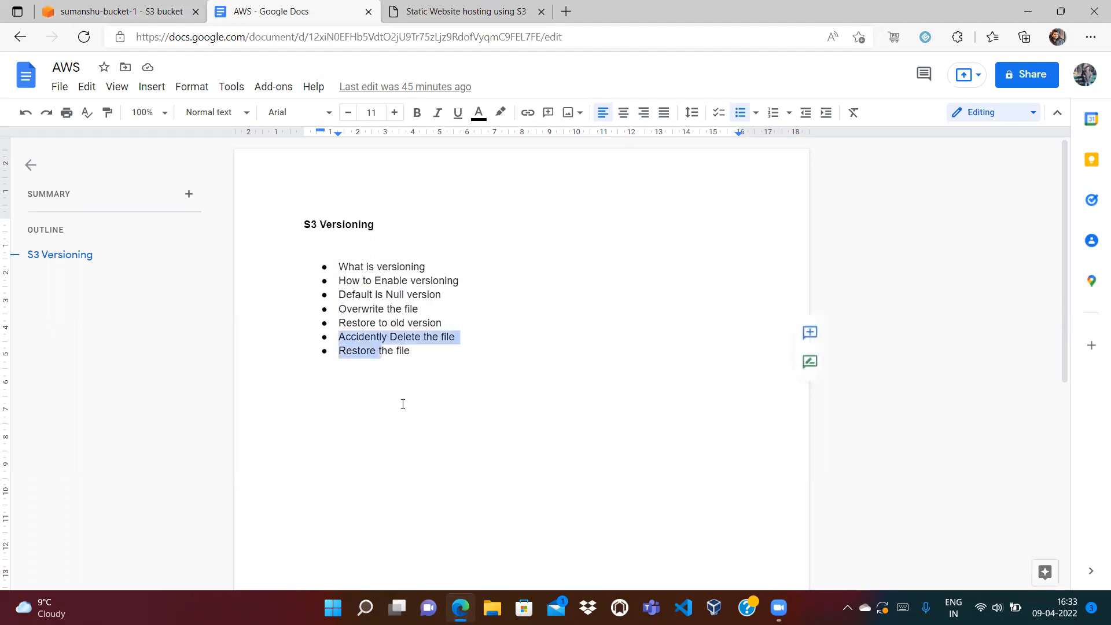
click(399, 349)
click(92, 13)
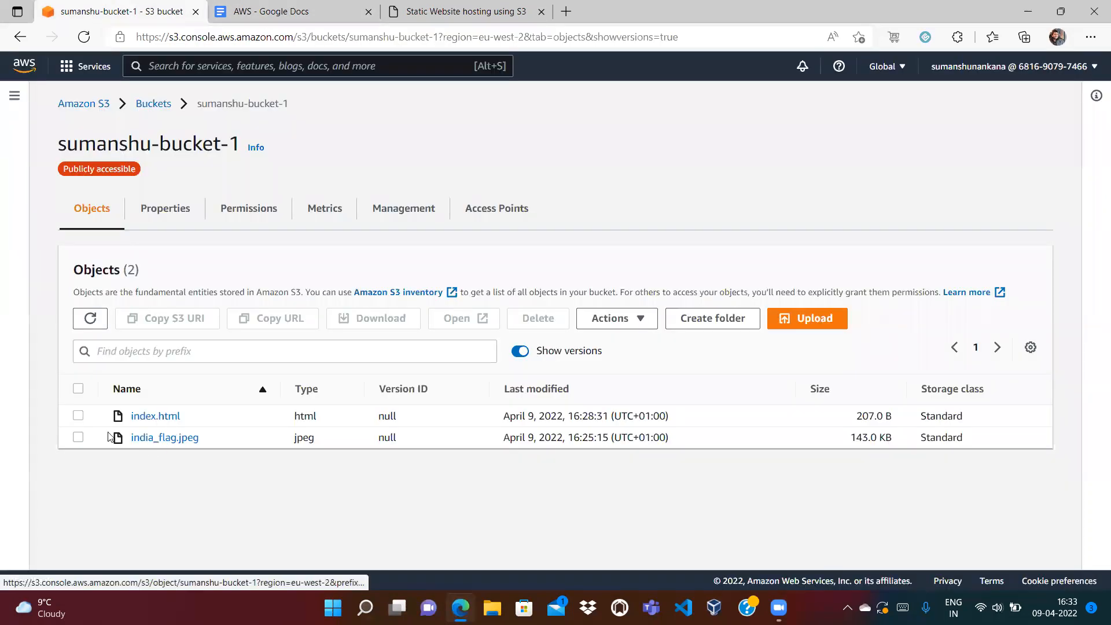
Hide object versions, read the delete confirmation page for india_flag.jpeg and cancel it.
click(78, 438)
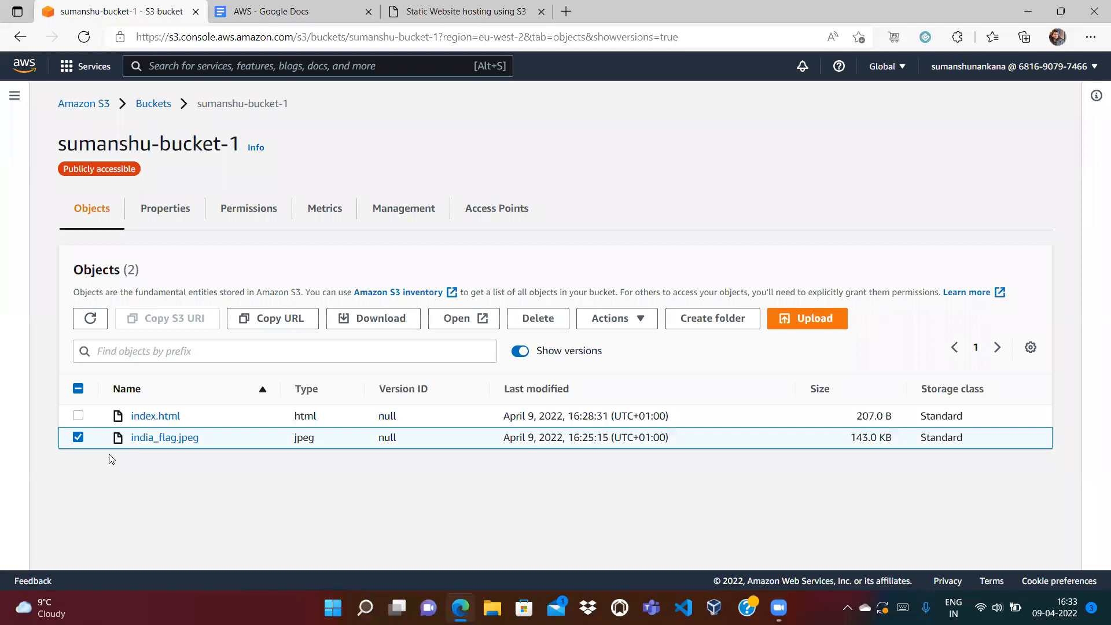
click(77, 438)
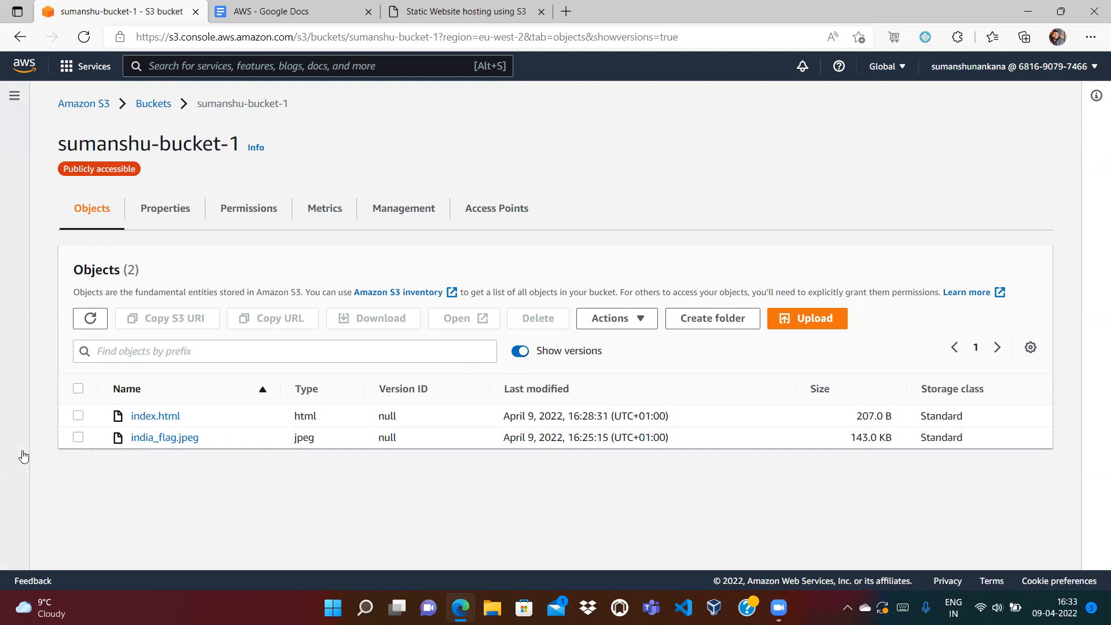
click(525, 354)
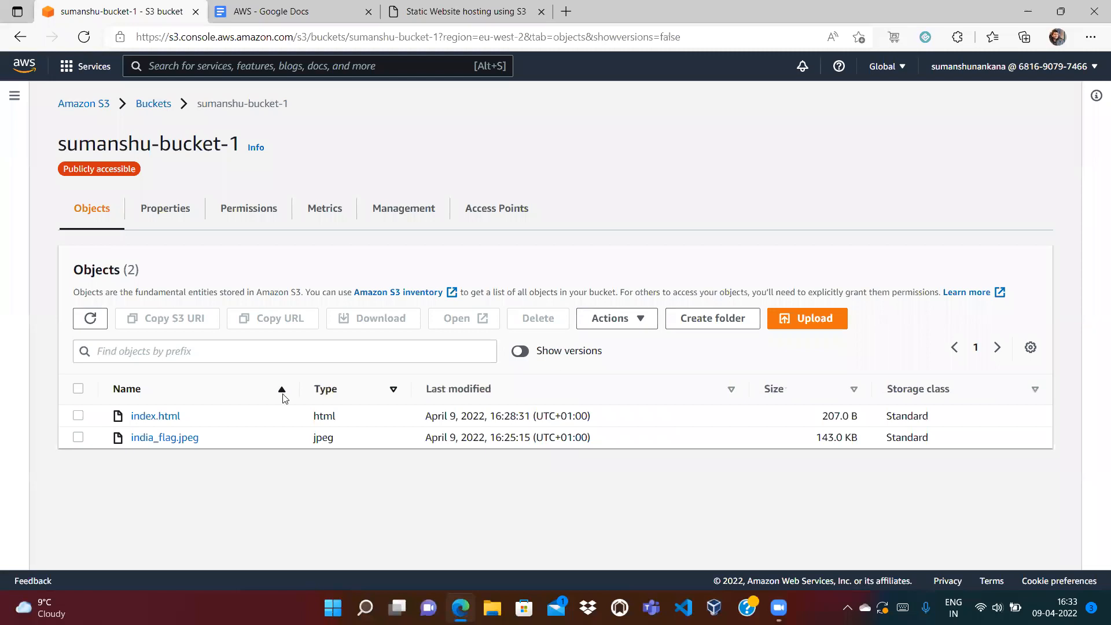
click(78, 438)
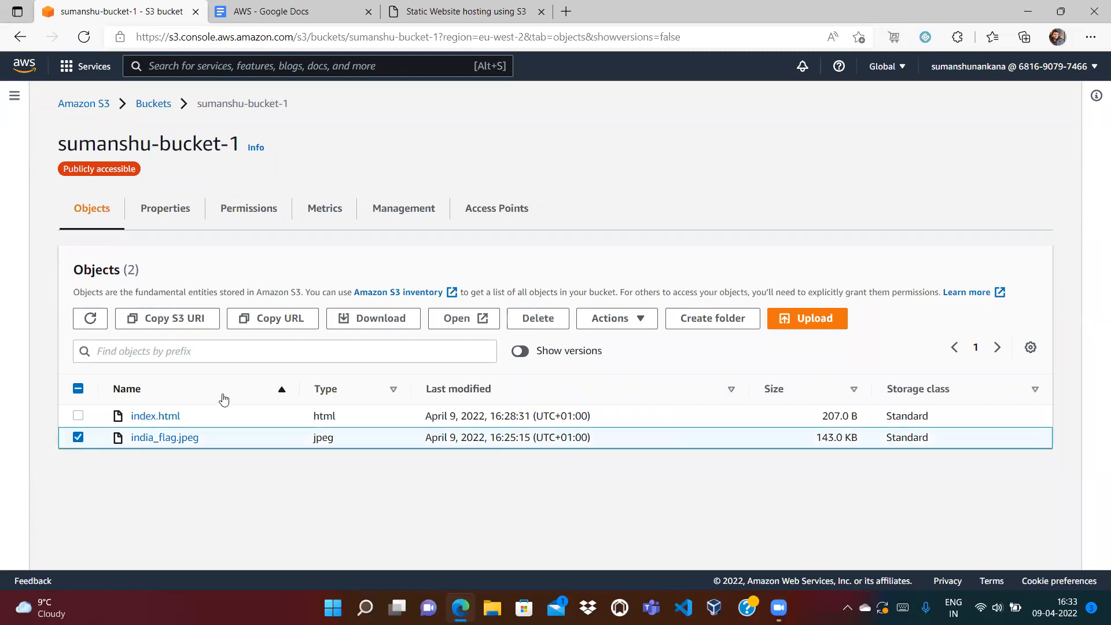
click(554, 326)
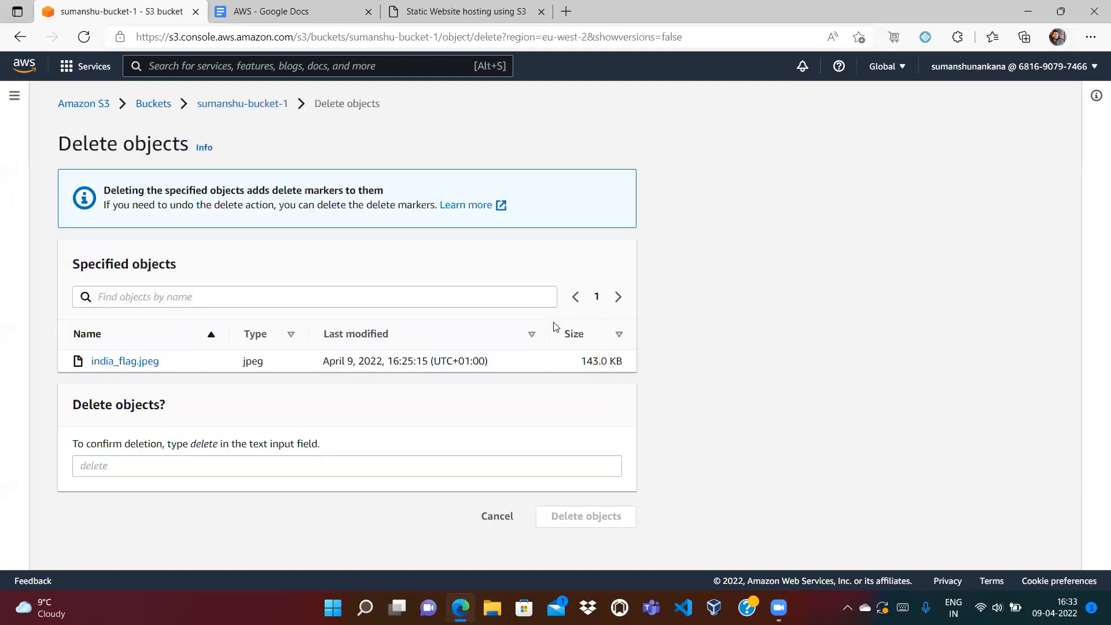
click(495, 516)
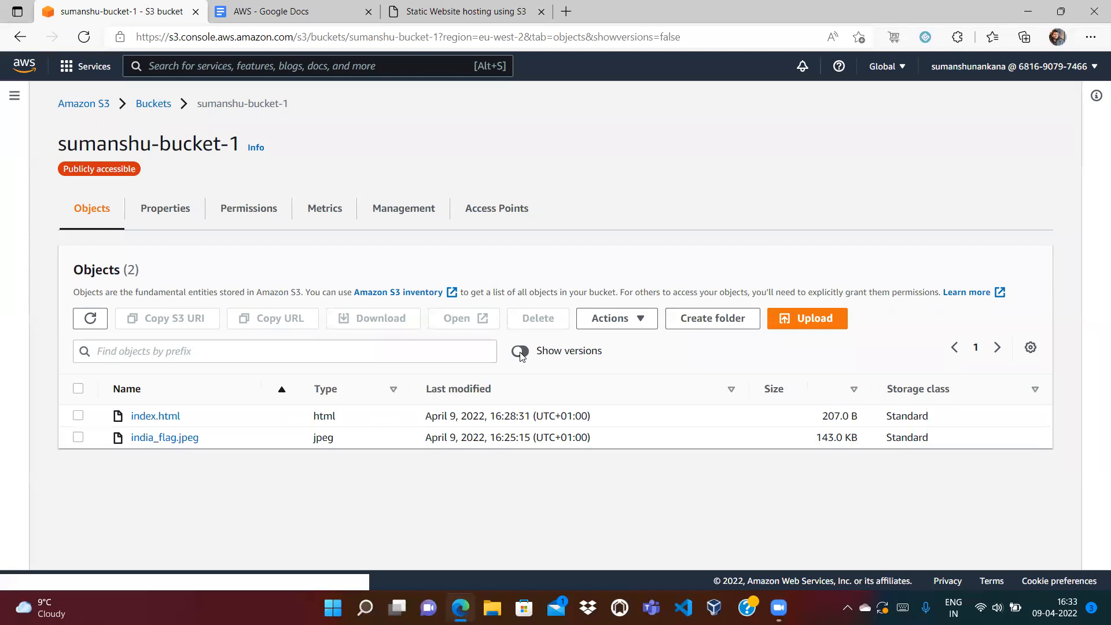
Show object versions, read the permanent-delete confirmation page for india_flag.jpeg and cancel it.
click(520, 351)
click(78, 438)
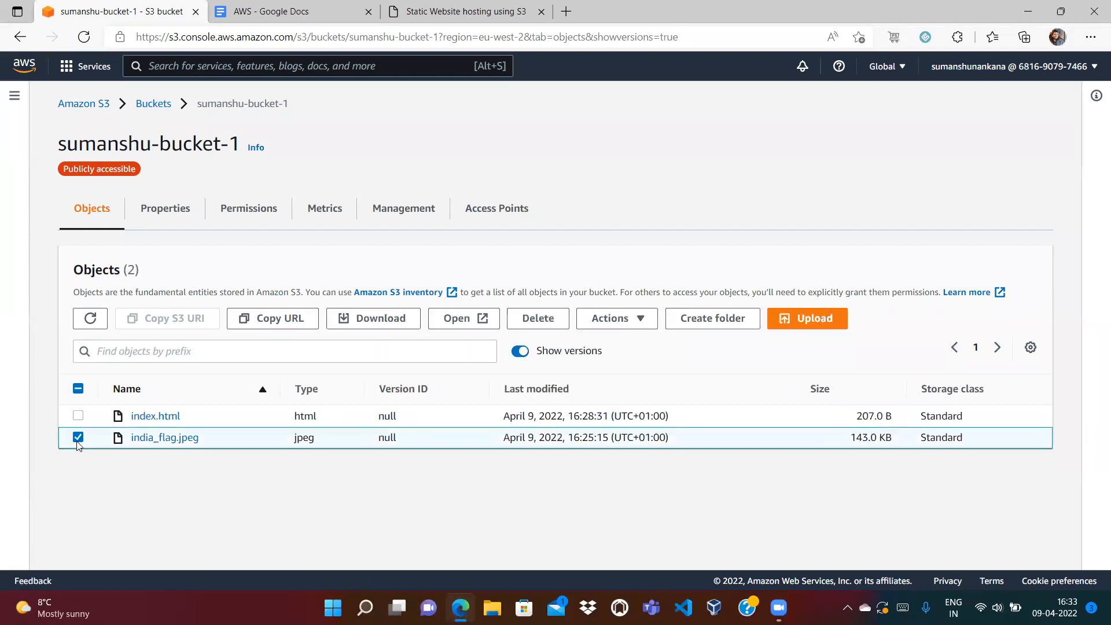
click(531, 318)
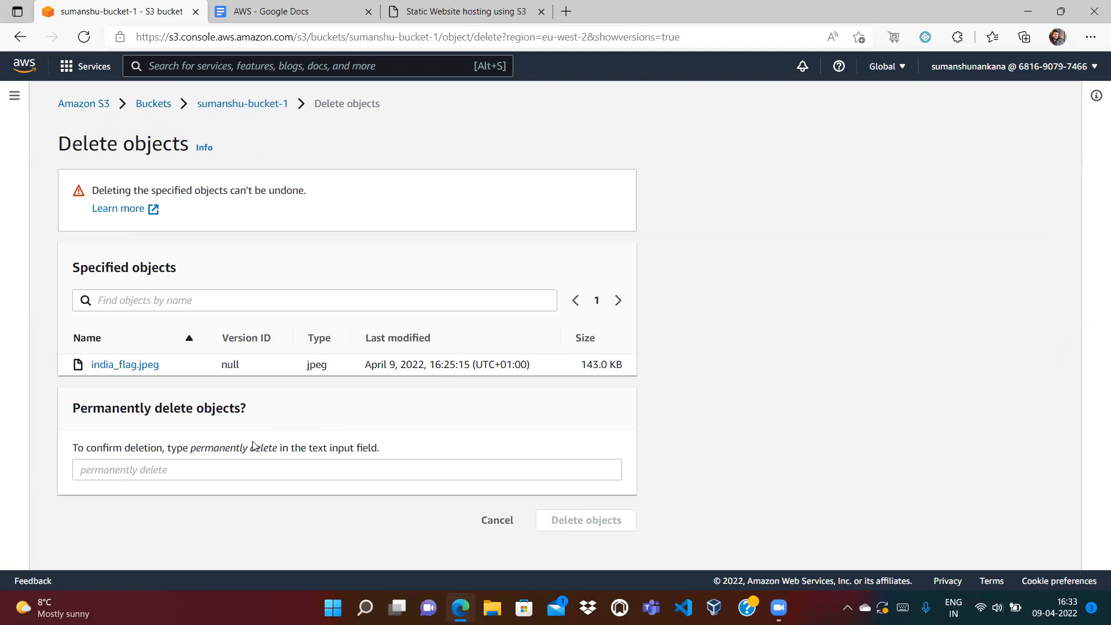
click(480, 521)
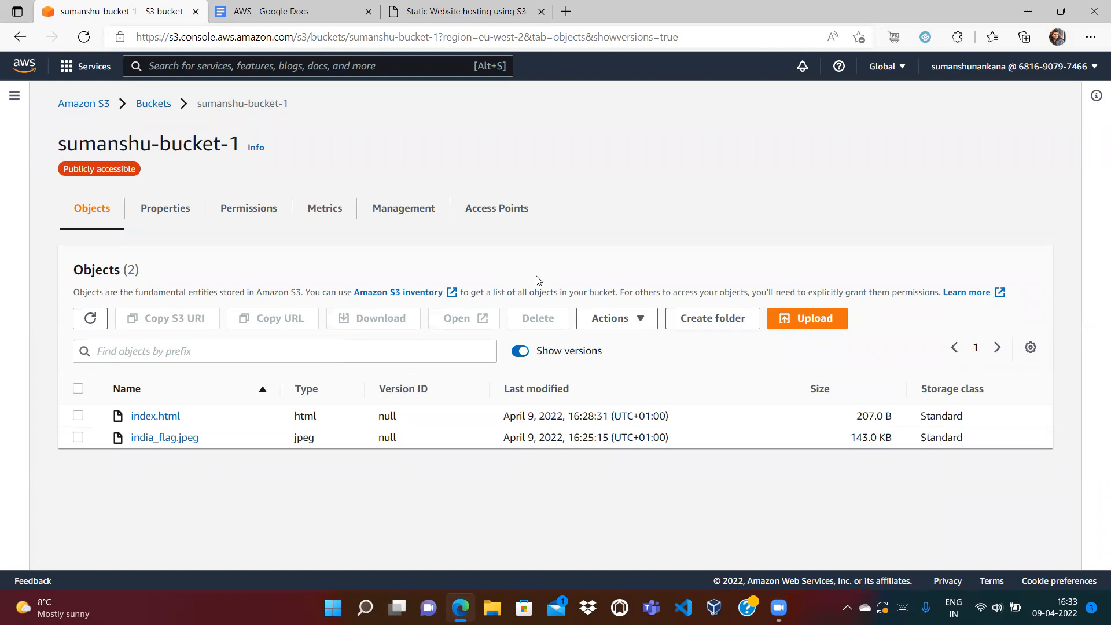
Delete india_flag.jpeg with object versions hidden, entering "delete" as confirmation, and close the deletion status page.
click(524, 354)
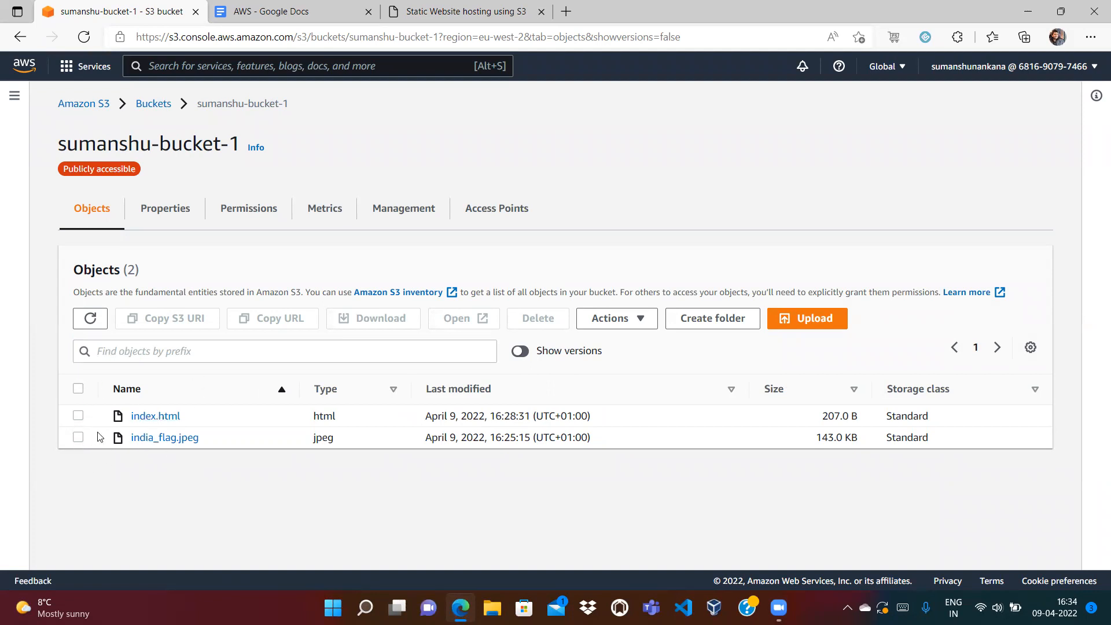
click(77, 438)
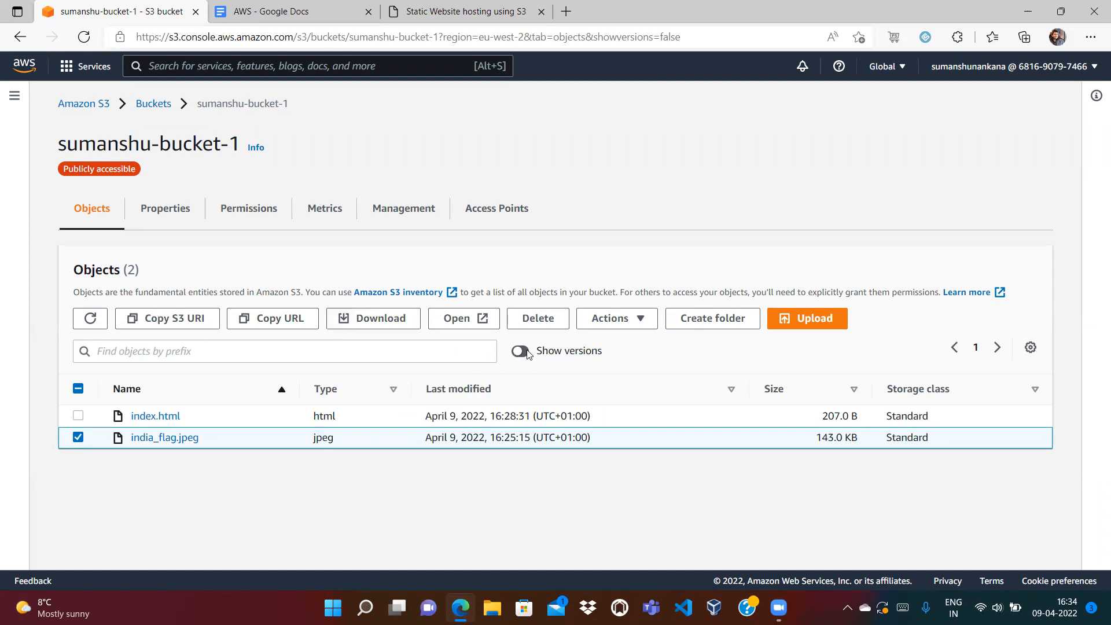
click(538, 318)
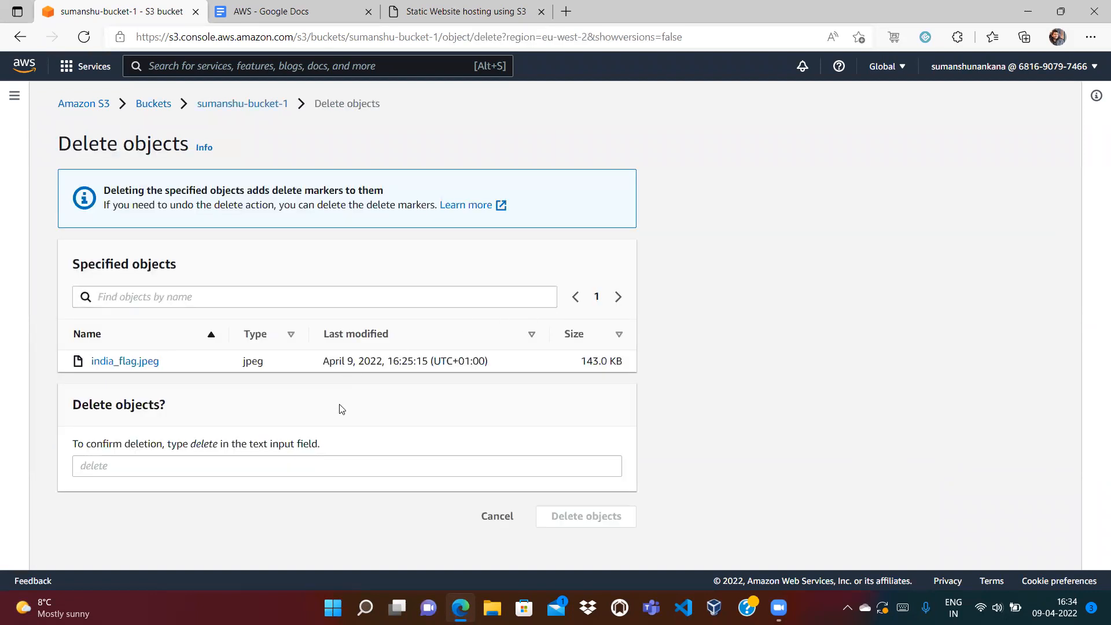
double_click(203, 444)
key(ctrl+c)
click(195, 471)
key(ctrl+v)
click(573, 515)
click(1040, 155)
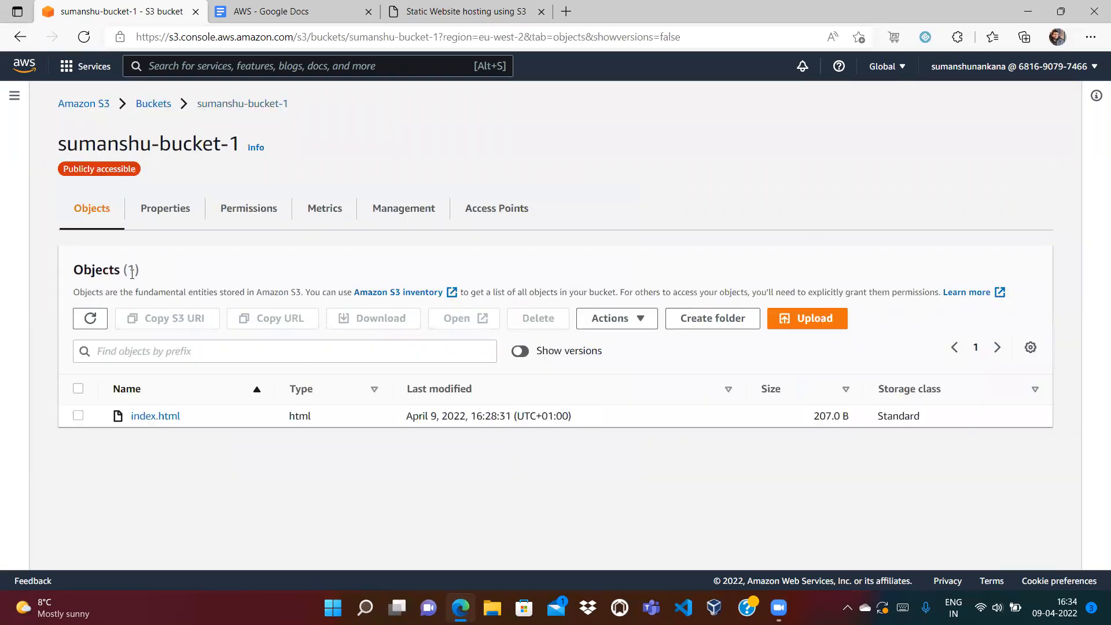
Check the bucket's object count and reload the hosted website to examine its flag image.
drag(163, 264, 71, 277)
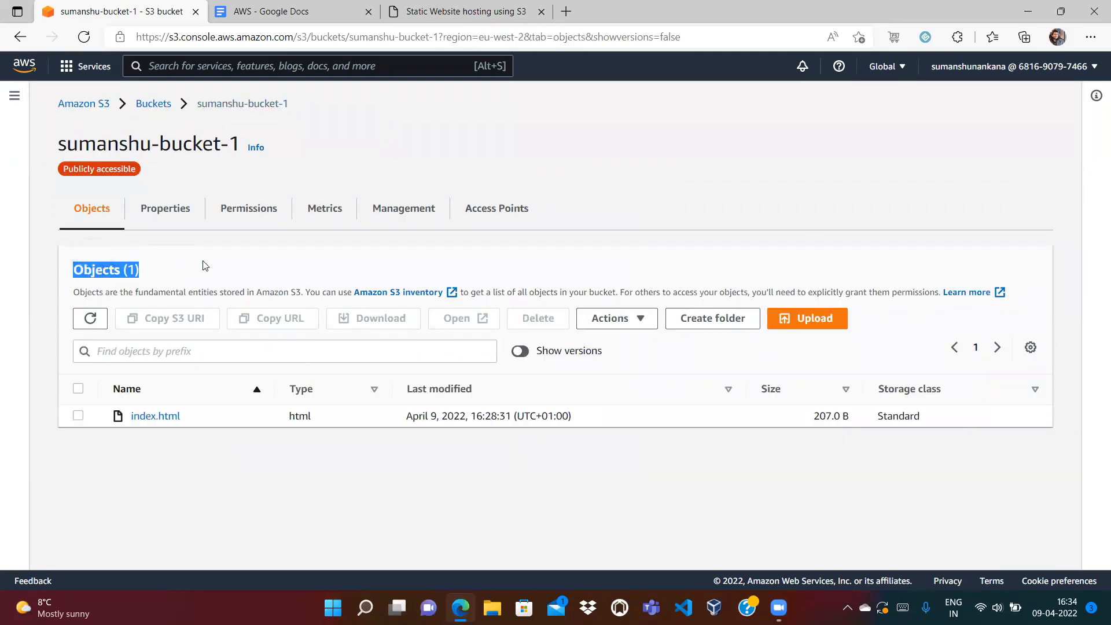
click(423, 13)
click(425, 32)
key(Return)
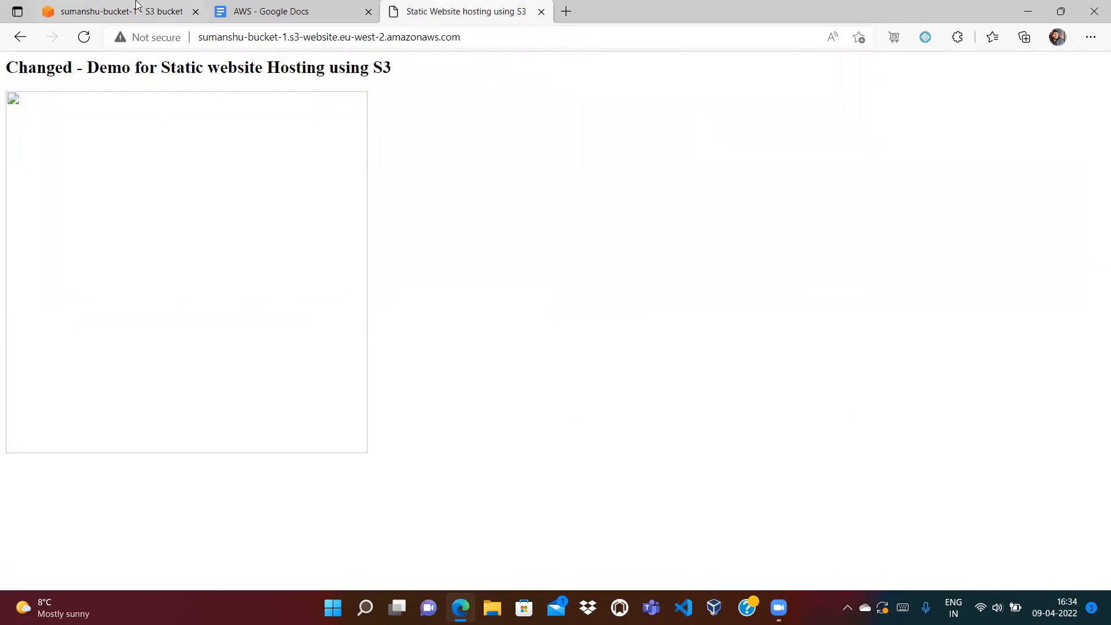
click(113, 12)
key(ctrl+shift+Tab)
Open the website's flag image in its own browser tab, examine the response's code and key, and close that tab.
right_click(275, 169)
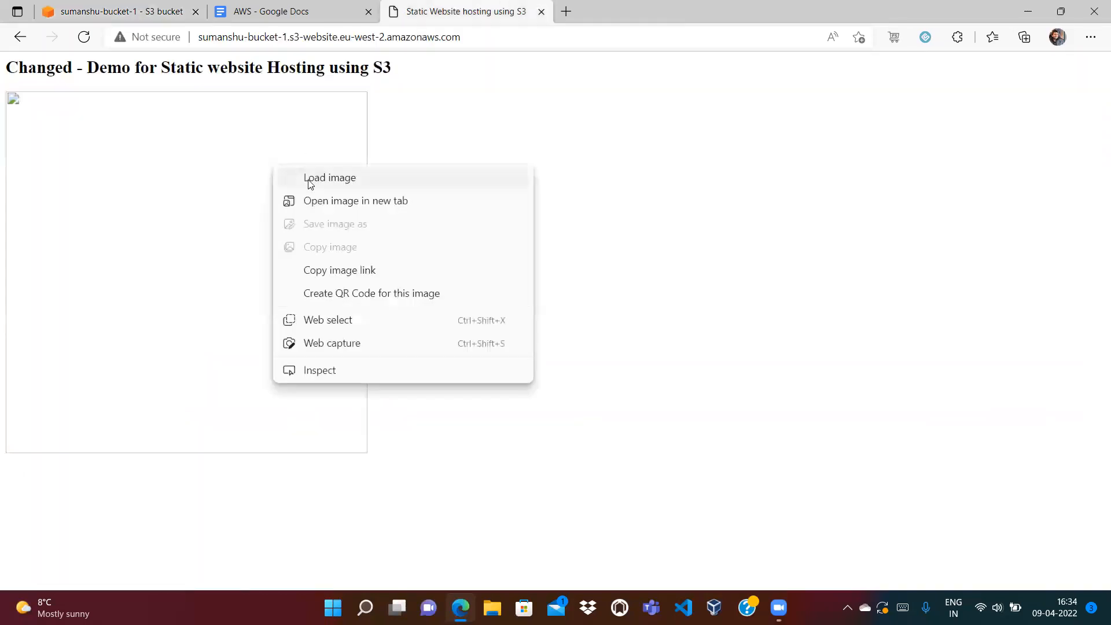
click(364, 200)
click(612, 7)
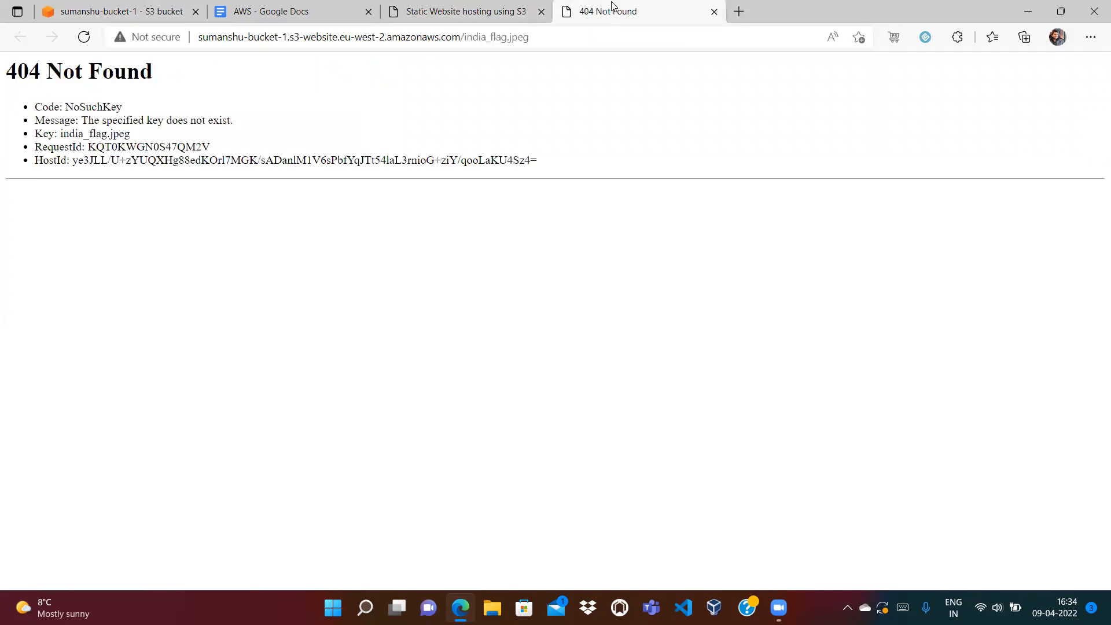
drag(64, 105, 127, 107)
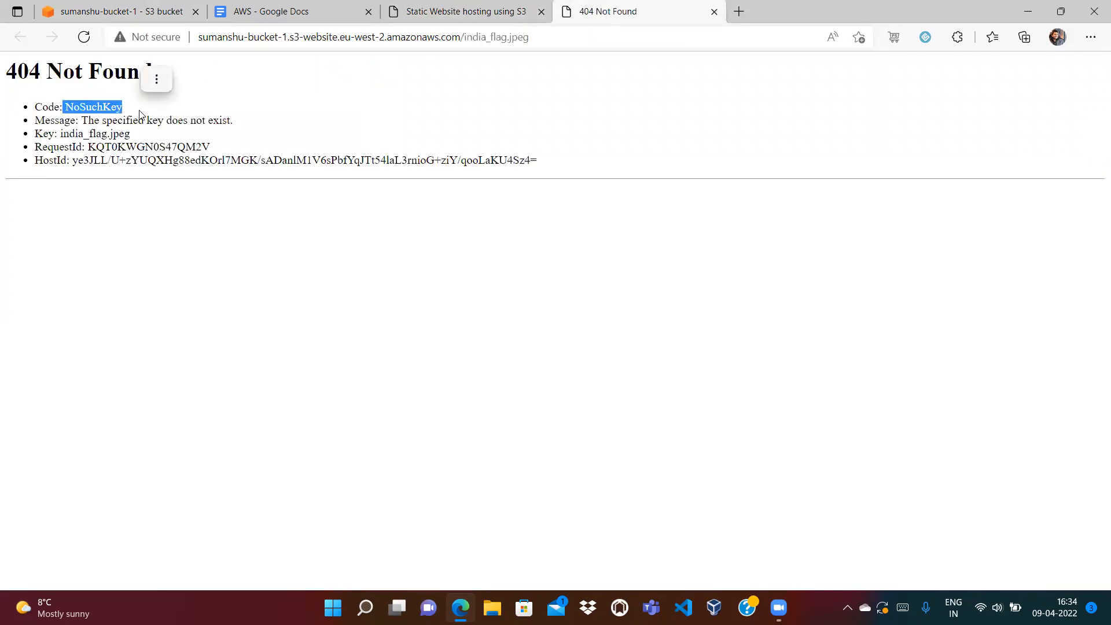
click(279, 126)
drag(132, 136, 60, 134)
click(371, 98)
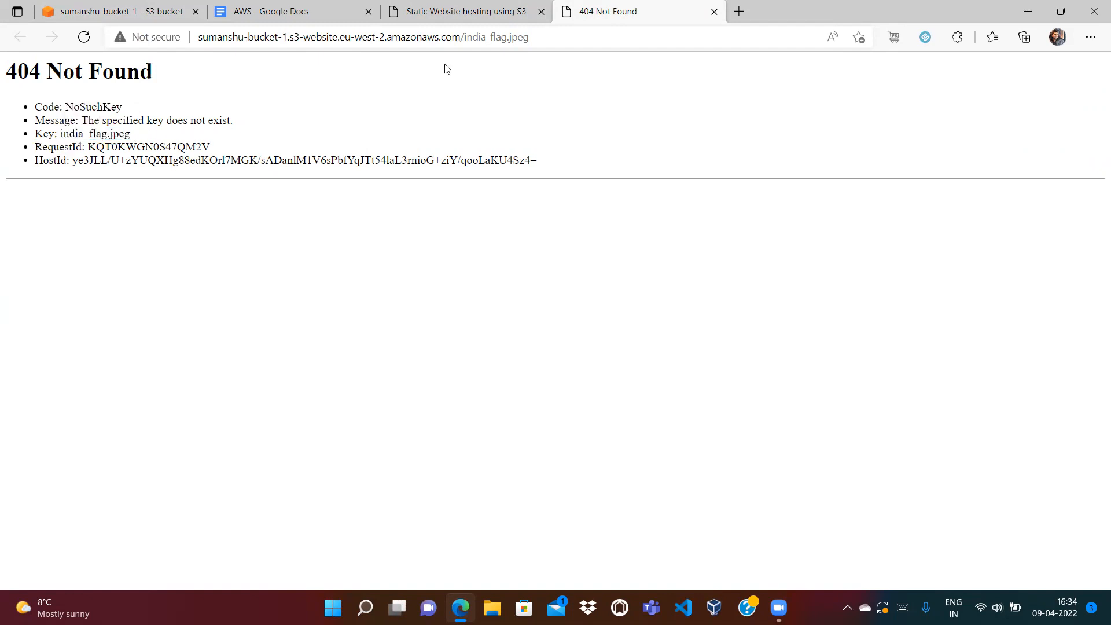
click(714, 12)
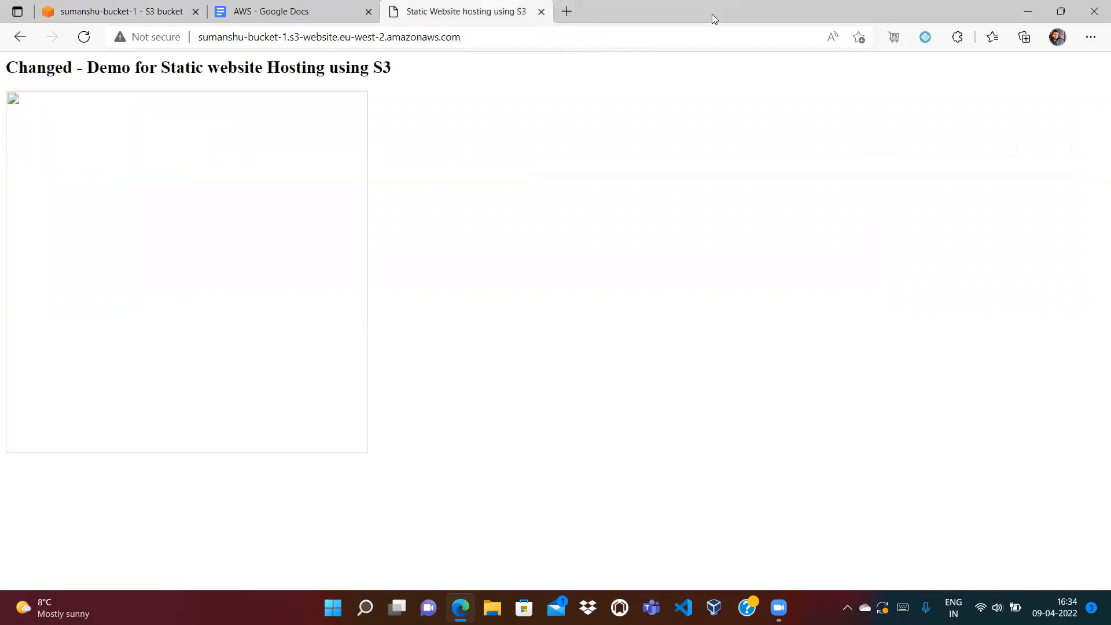
Show object versions in the bucket's object list and examine the type of the newest india_flag.jpeg entry.
click(284, 11)
click(117, 10)
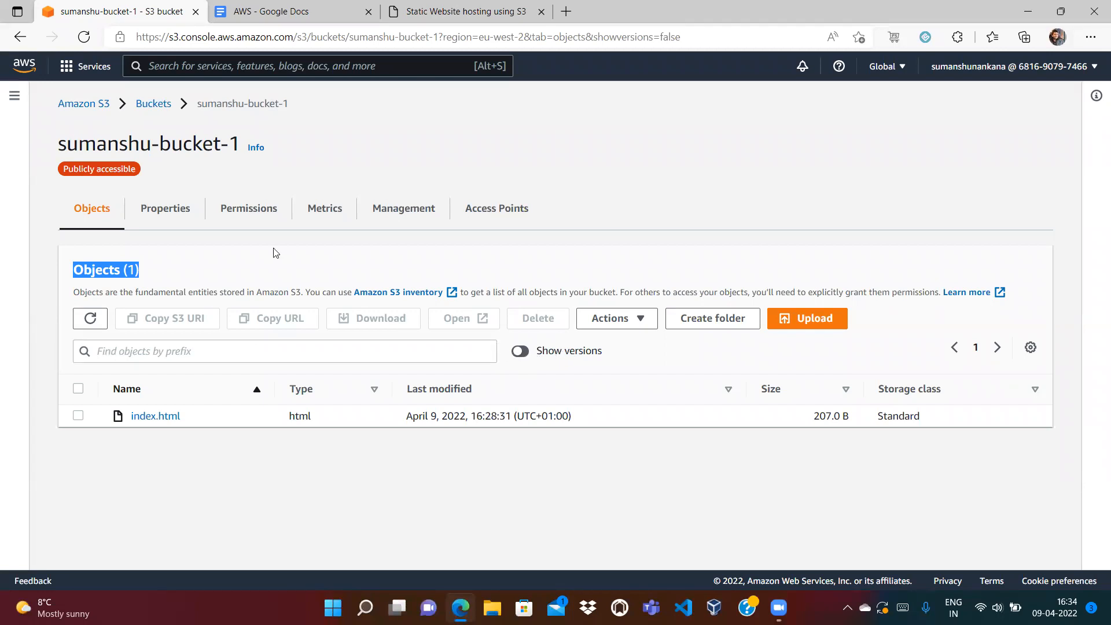
click(520, 352)
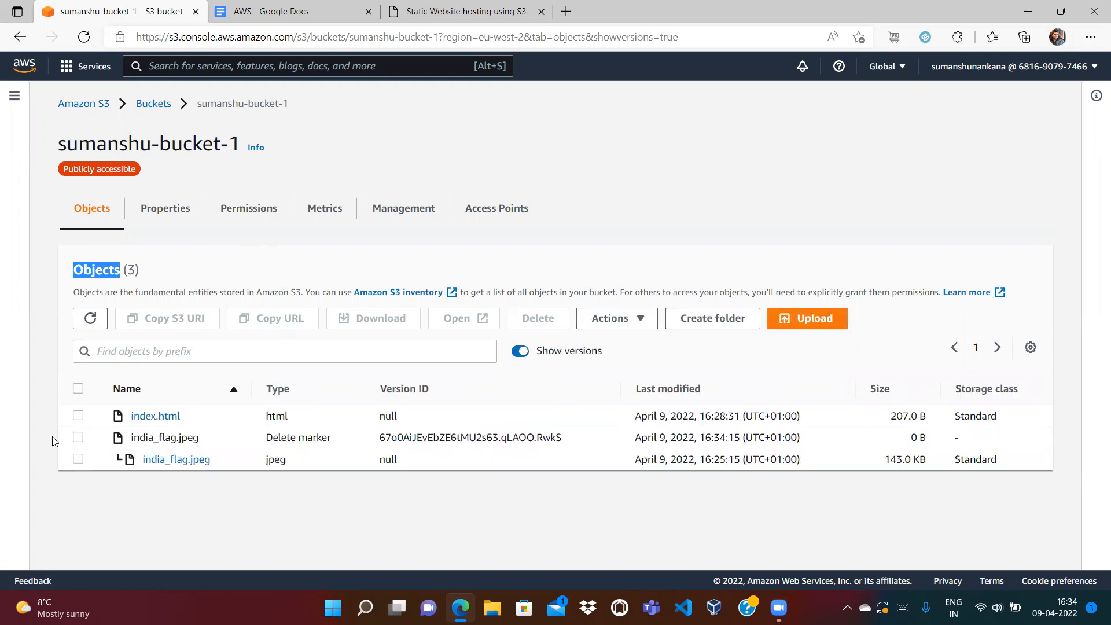
click(184, 273)
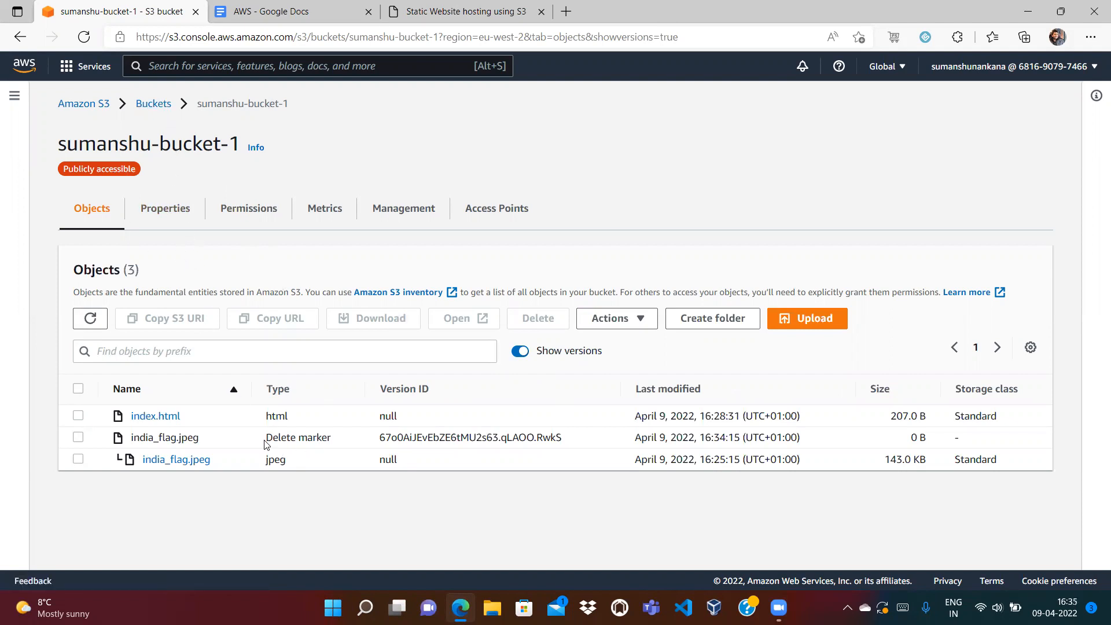
drag(264, 443, 333, 451)
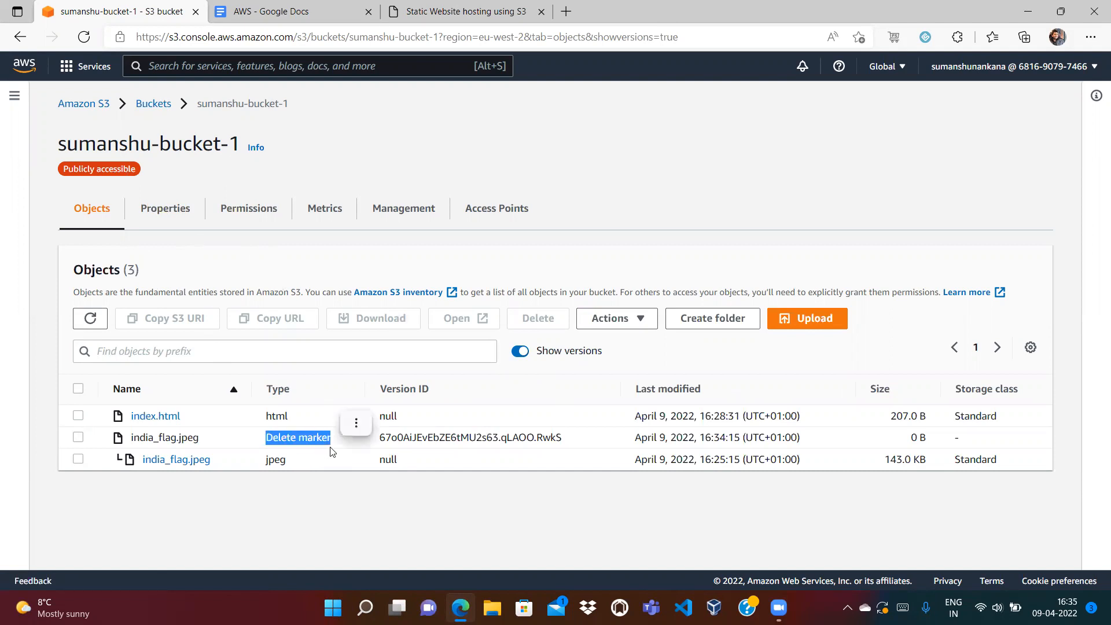
click(324, 503)
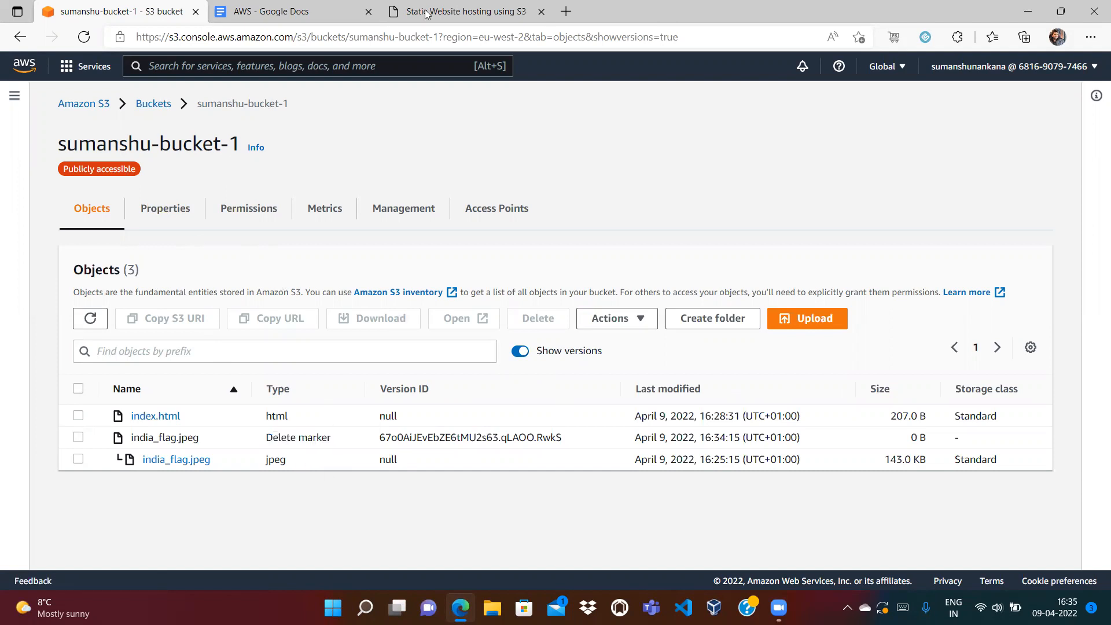
Check the restore topic in the S3 Versioning notes and examine the type of india_flag.jpeg's newest version in the bucket.
click(269, 11)
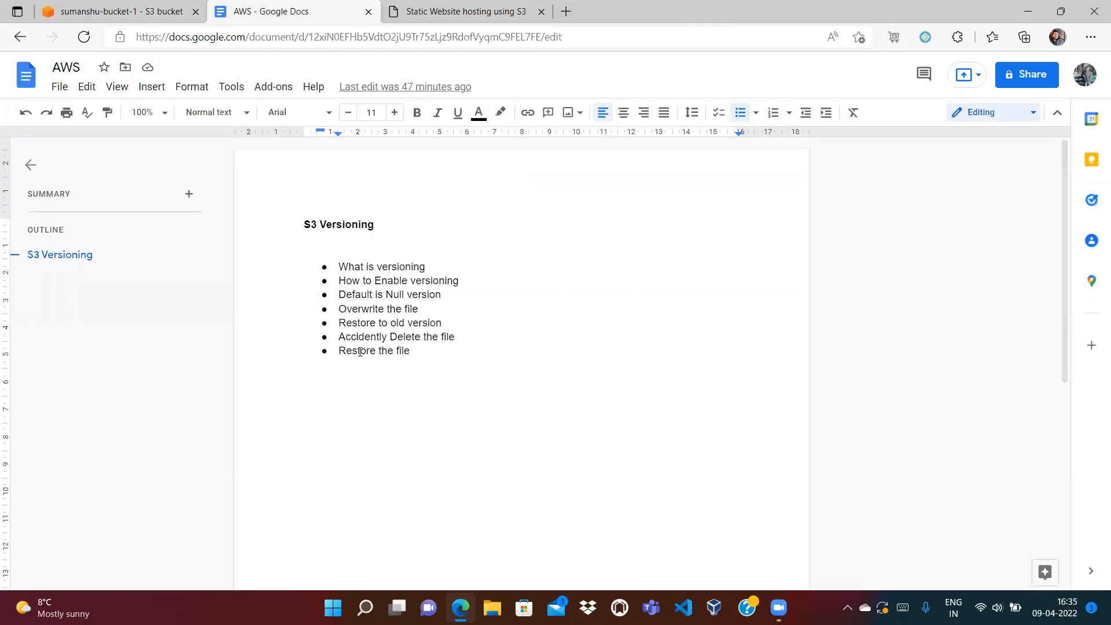
click(114, 9)
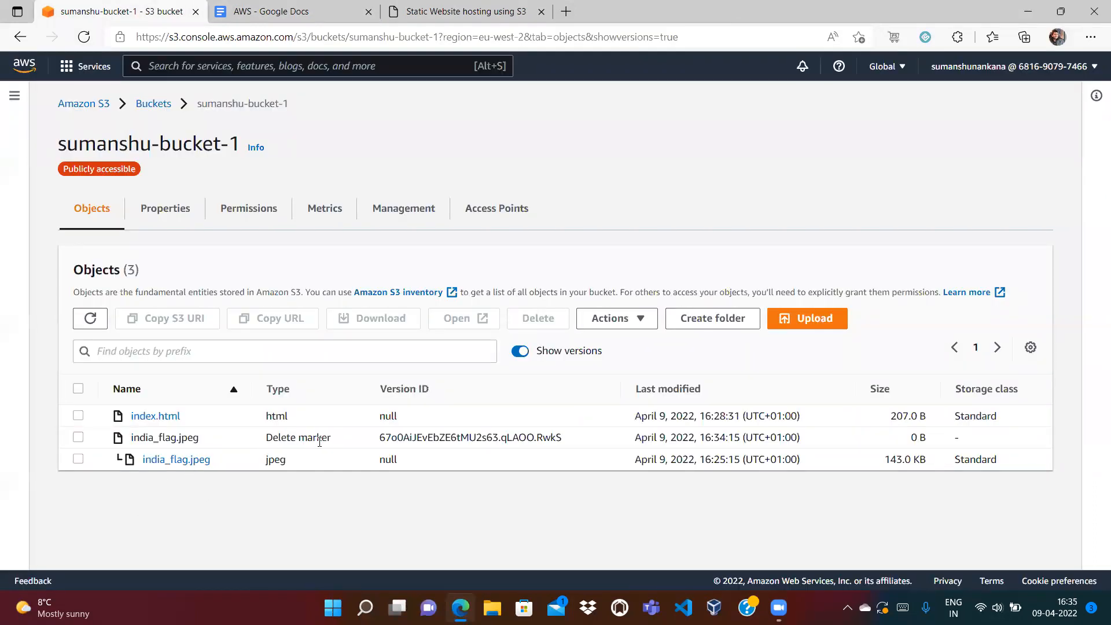
drag(265, 438, 333, 446)
click(311, 507)
Permanently delete the delete marker of india_flag.jpeg, entering "permanently delete" as confirmation, and close the deletion status page.
click(78, 438)
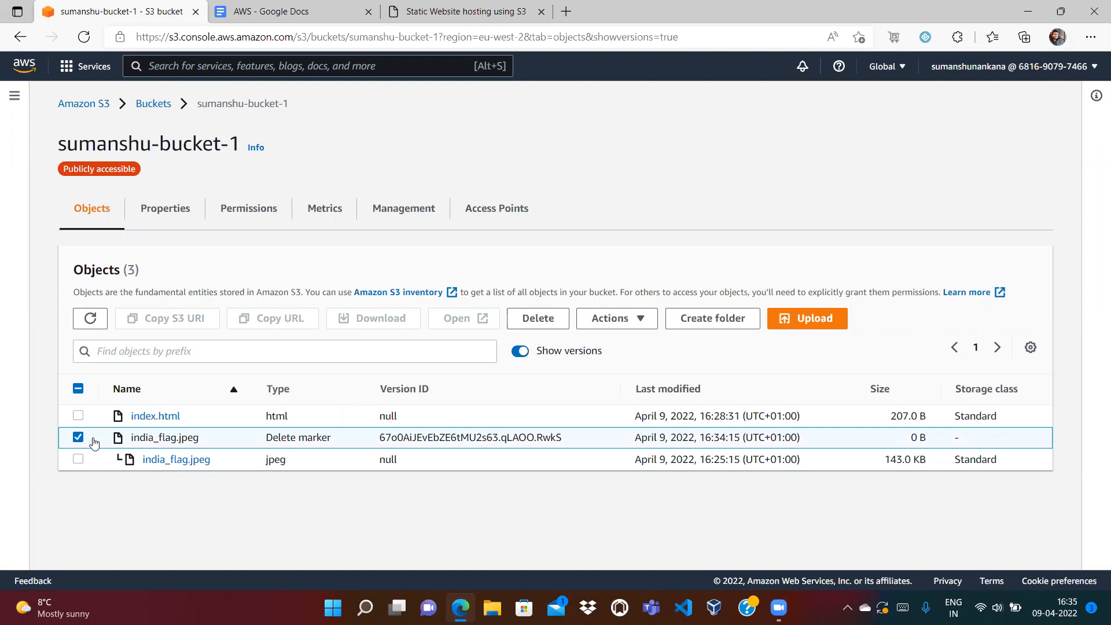
click(536, 318)
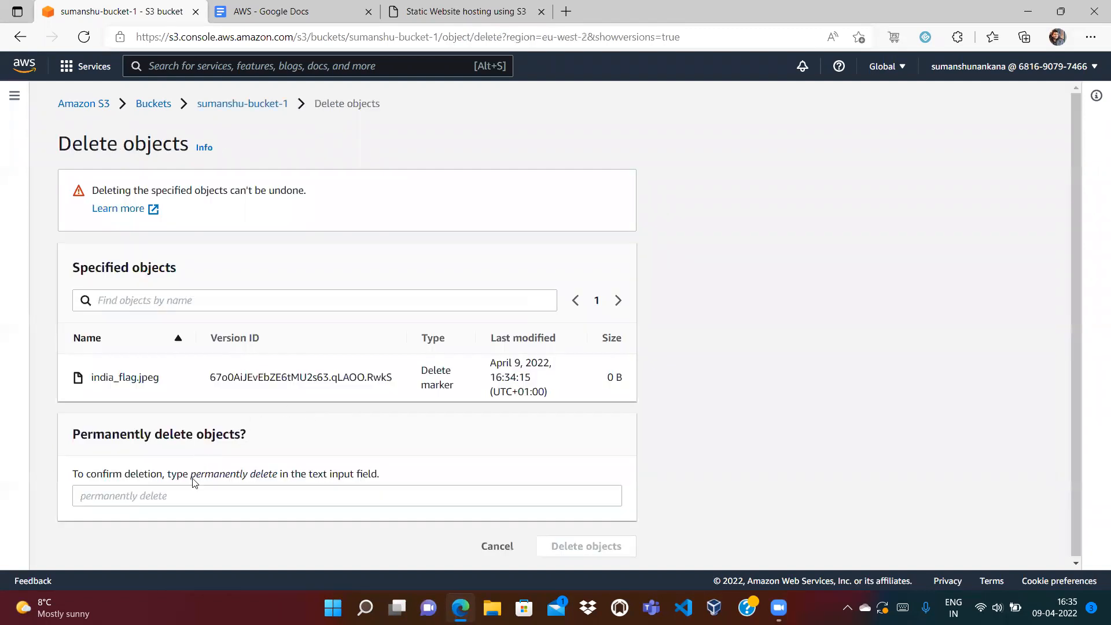
drag(191, 477, 279, 475)
key(ctrl+c)
click(273, 490)
key(ctrl+v)
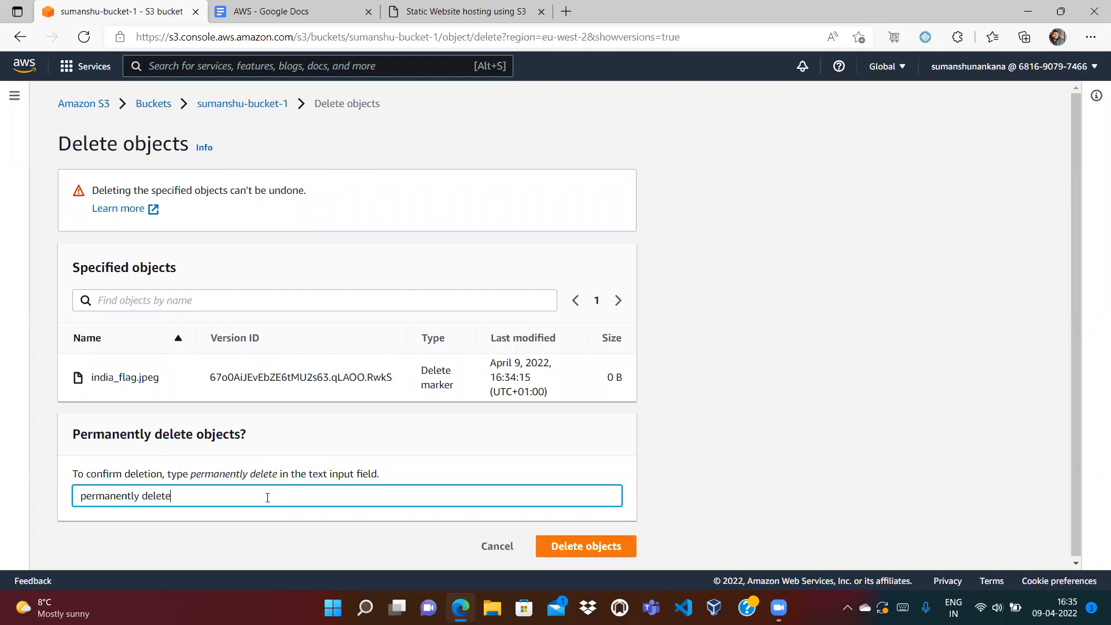
click(551, 539)
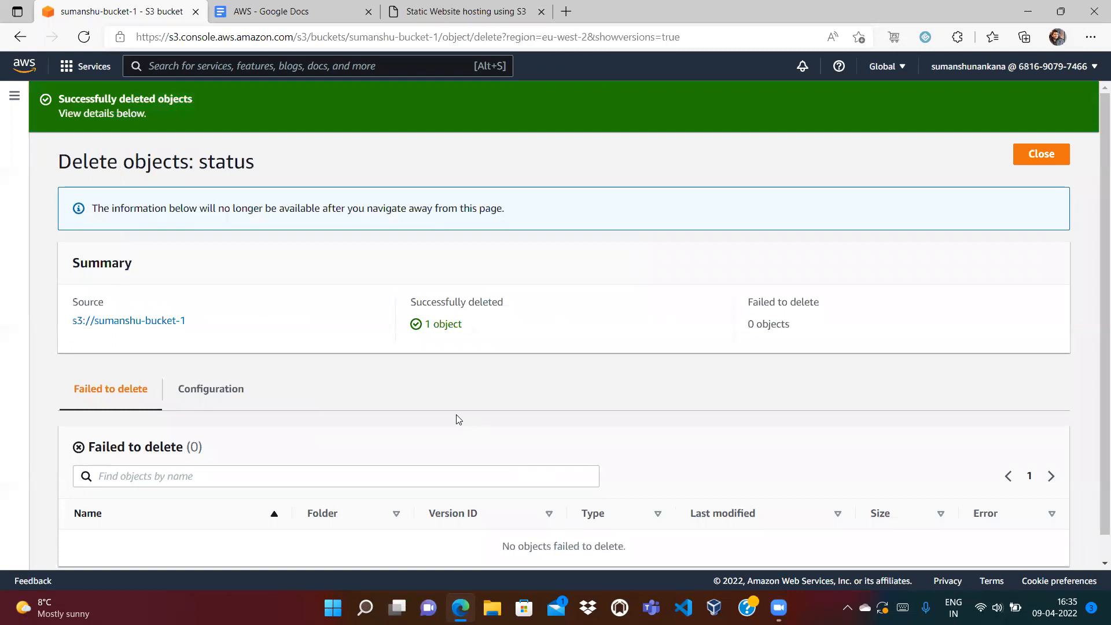
click(1041, 154)
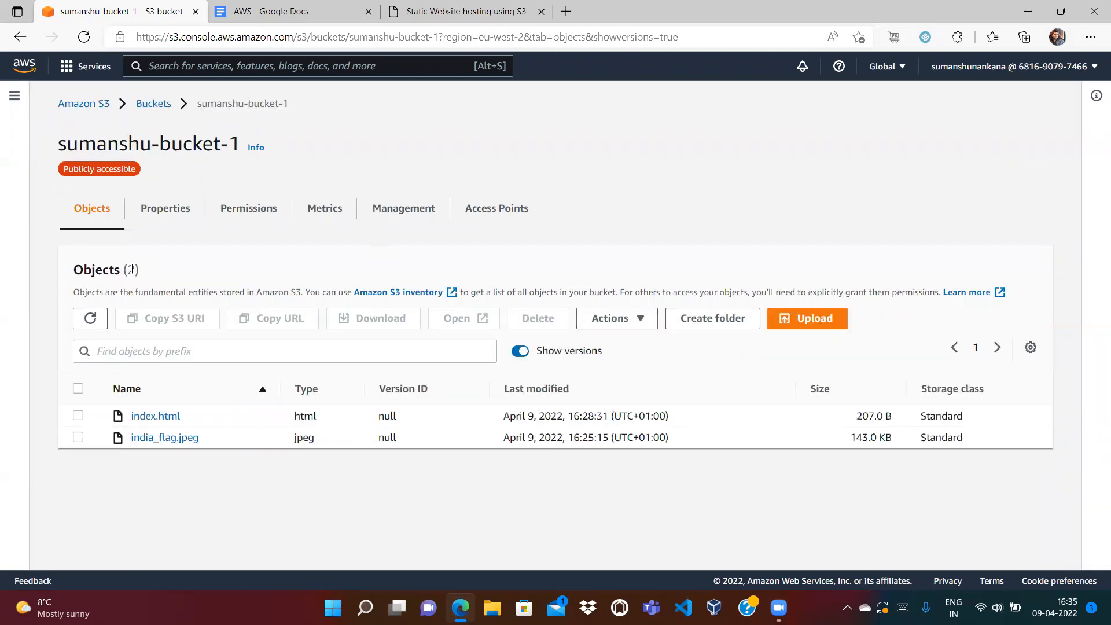
Check the bucket's object count and reload the hosted website to examine its flag image, returning to the bucket.
drag(74, 288, 69, 277)
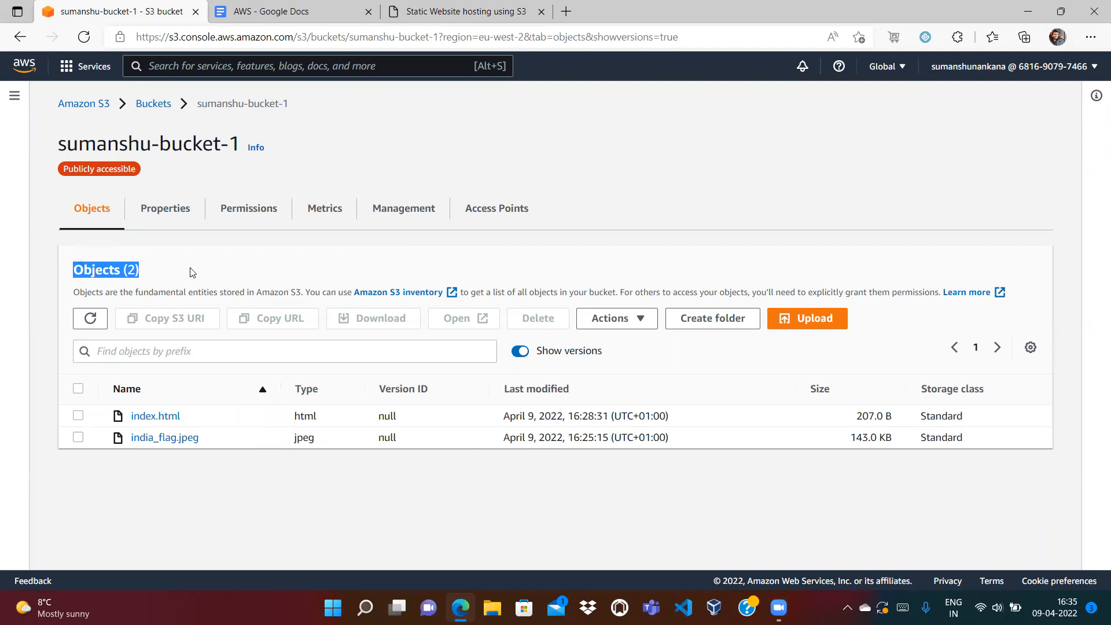
click(434, 8)
click(418, 40)
key(Return)
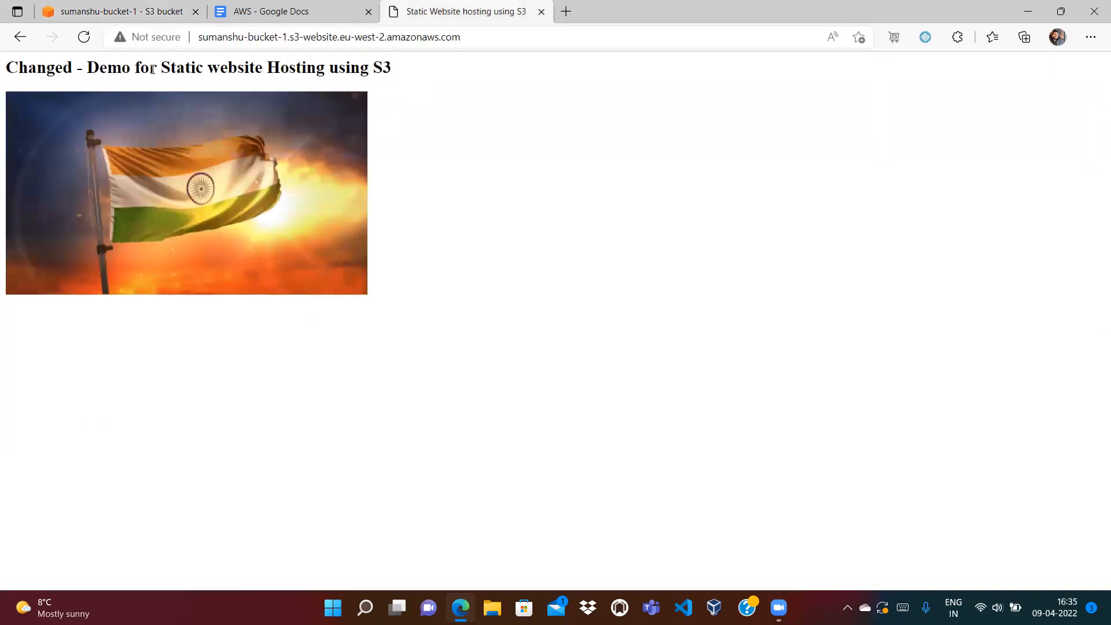
click(123, 11)
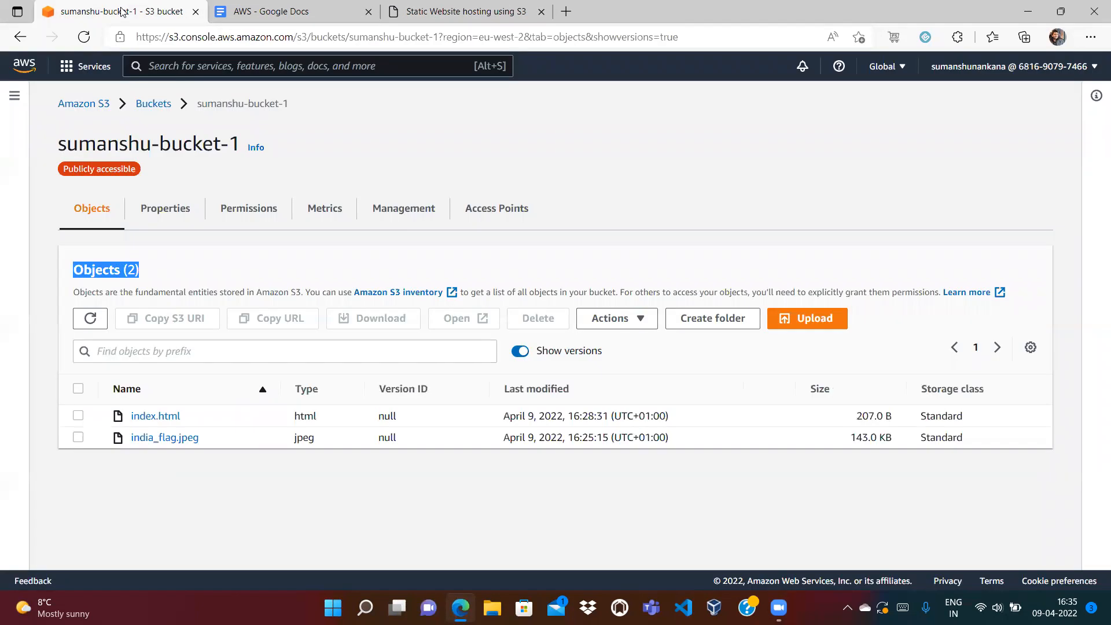
click(215, 271)
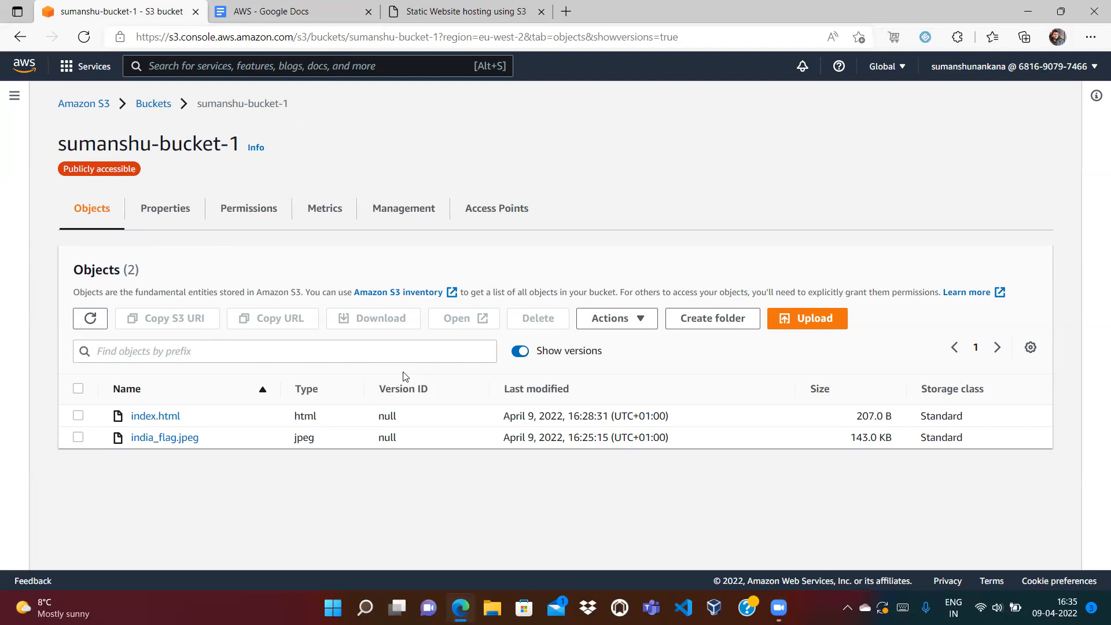
Review the S3 Versioning notes and examine the bucket's object list with versions hidden.
click(310, 9)
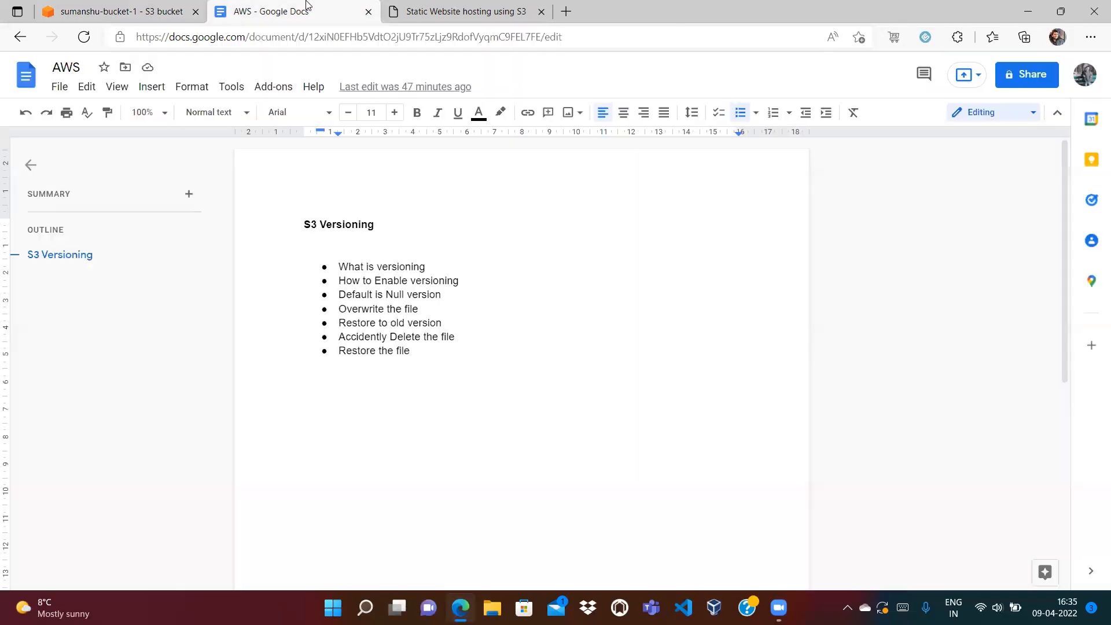
double_click(342, 226)
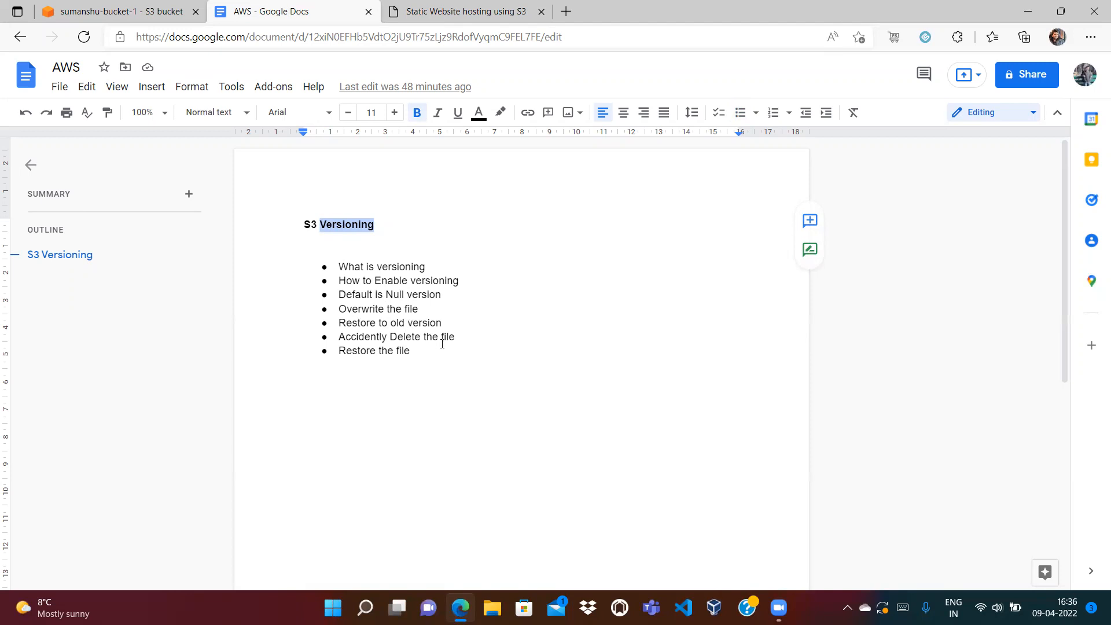
click(116, 11)
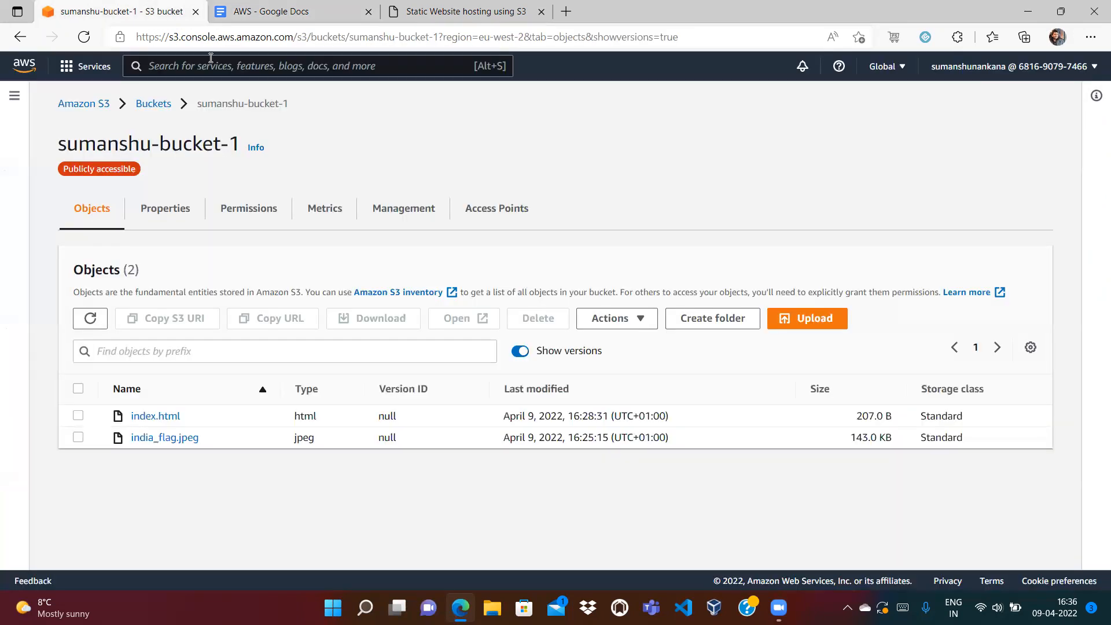
click(524, 353)
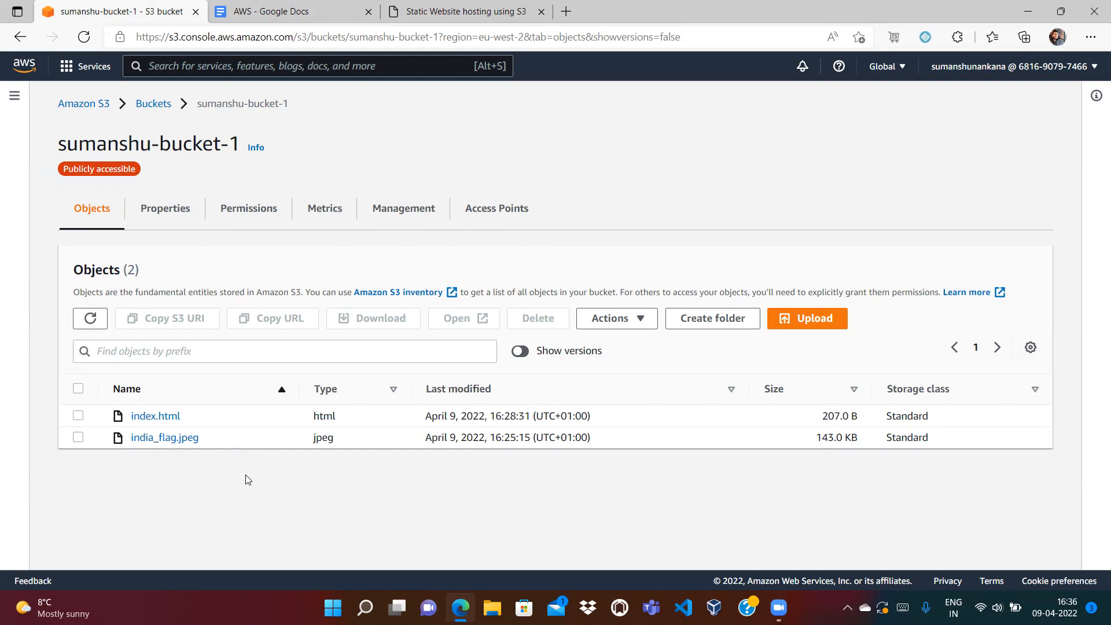
Review the accidental deletion and restore topics in the notes and show object versions in the bucket's list again.
click(277, 14)
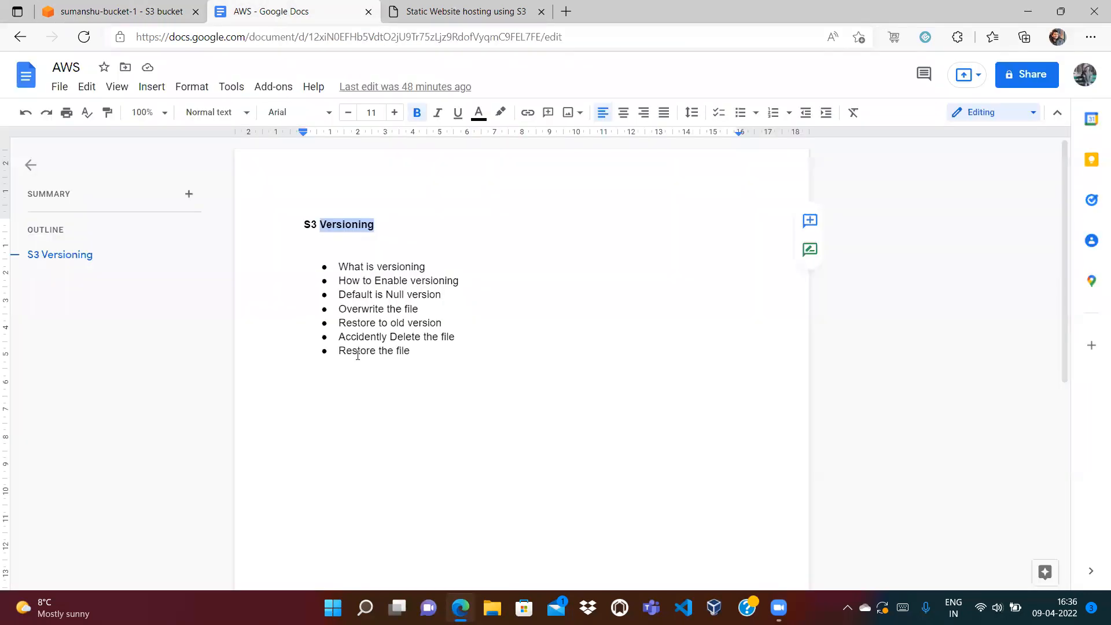
click(414, 373)
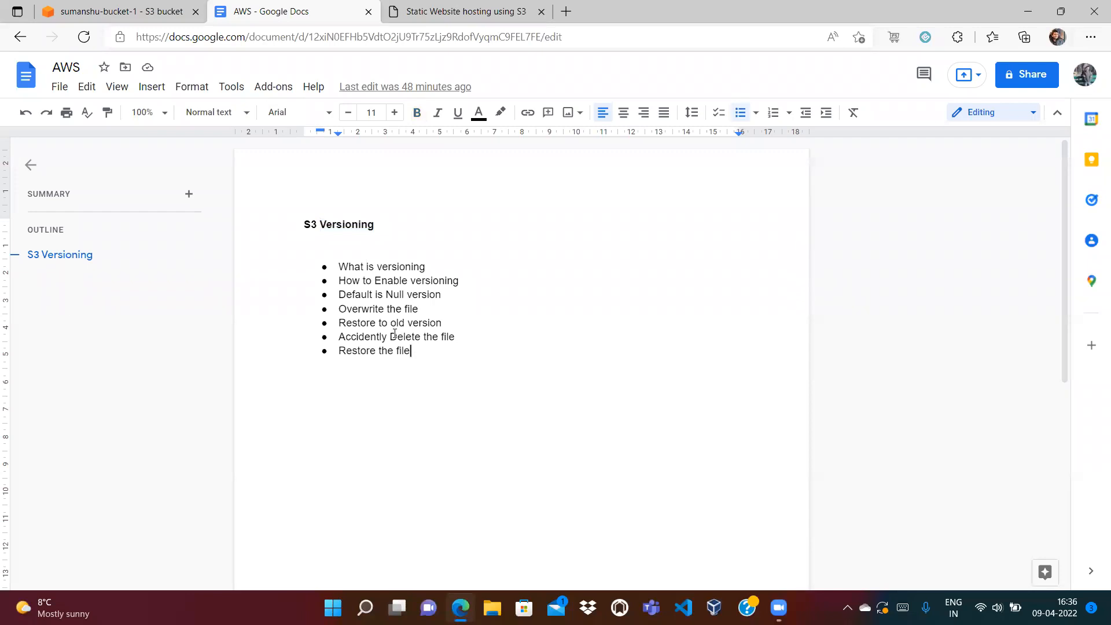
drag(422, 355, 341, 338)
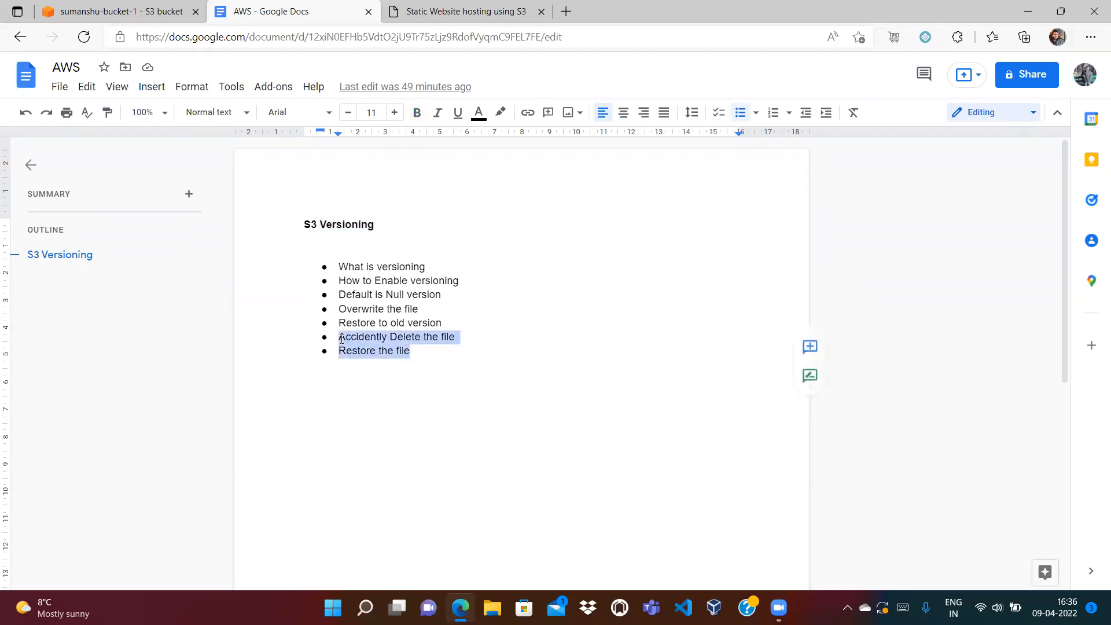
click(444, 314)
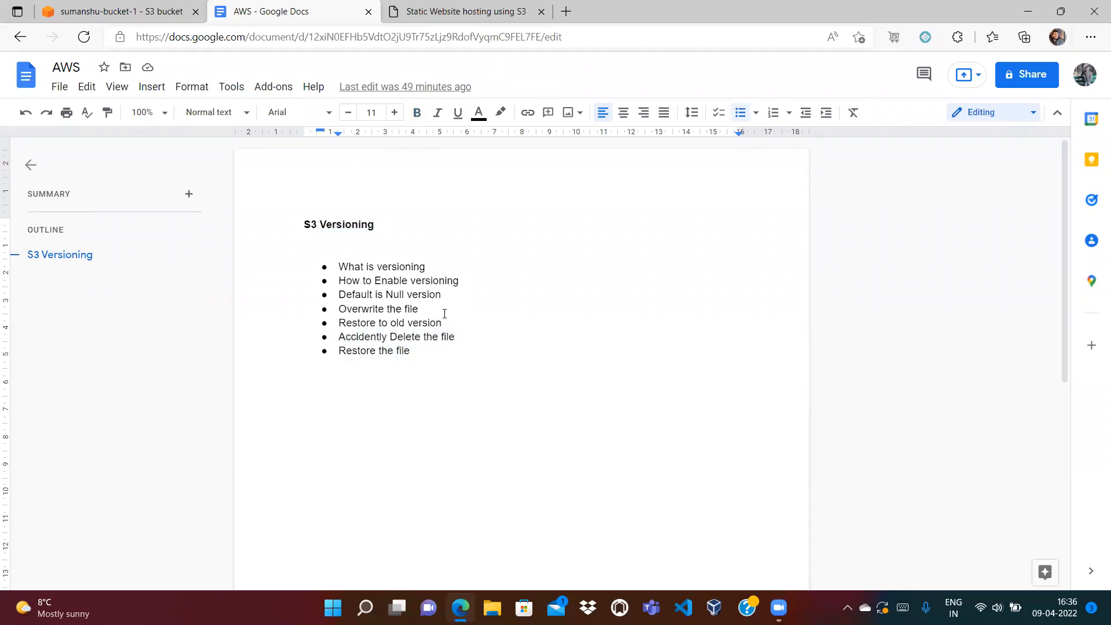
click(160, 10)
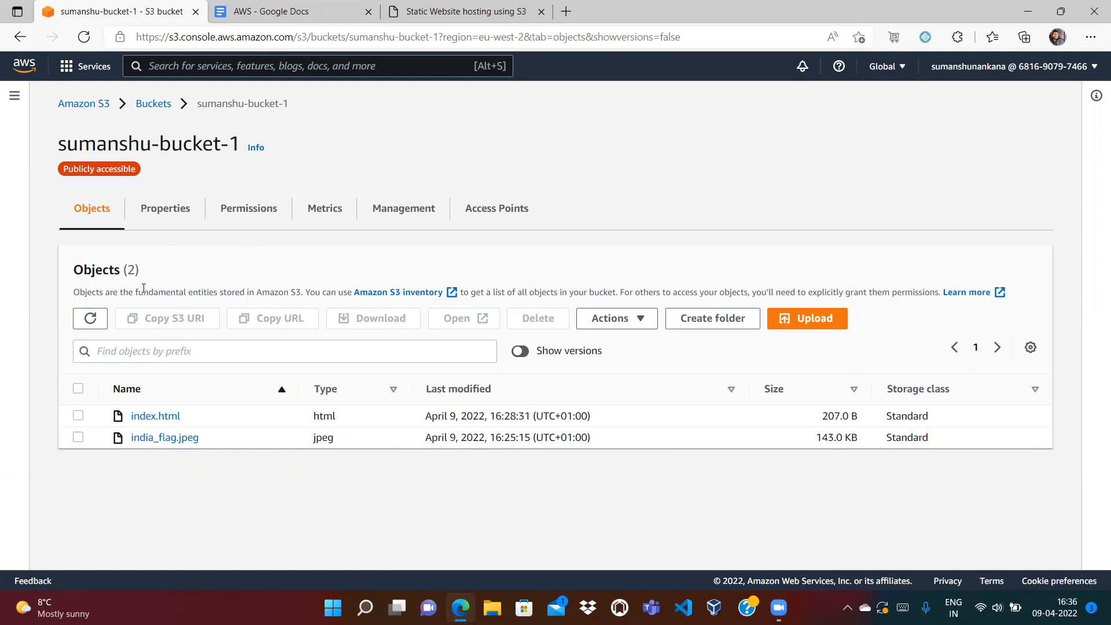
click(520, 350)
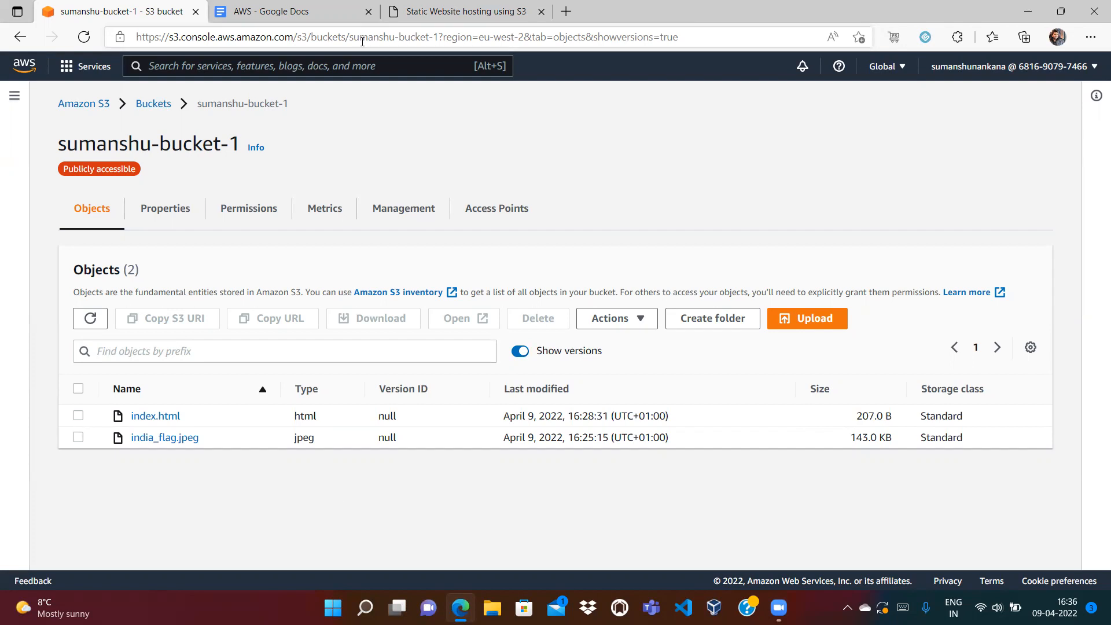
View the hosted website once more, close its browser tab and return to the bucket's object list.
click(402, 10)
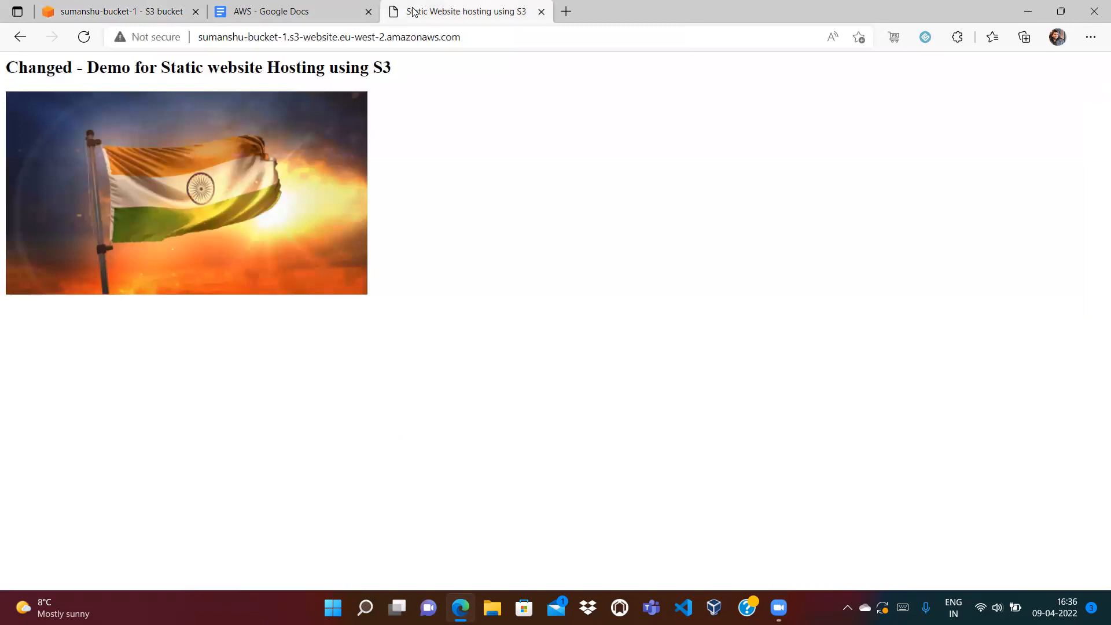
click(541, 11)
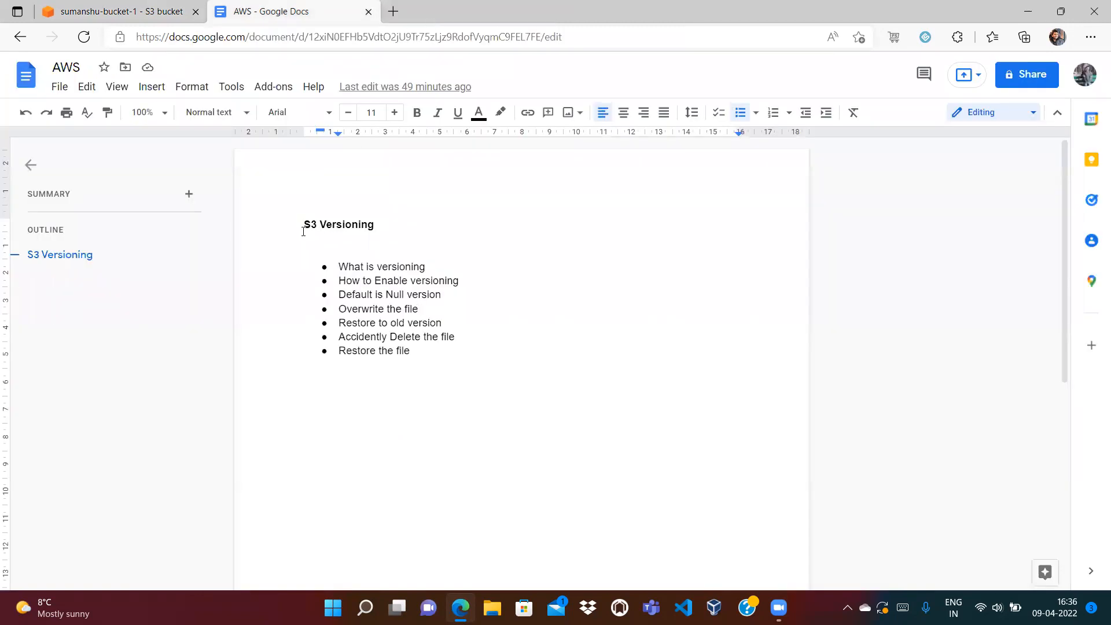
click(167, 13)
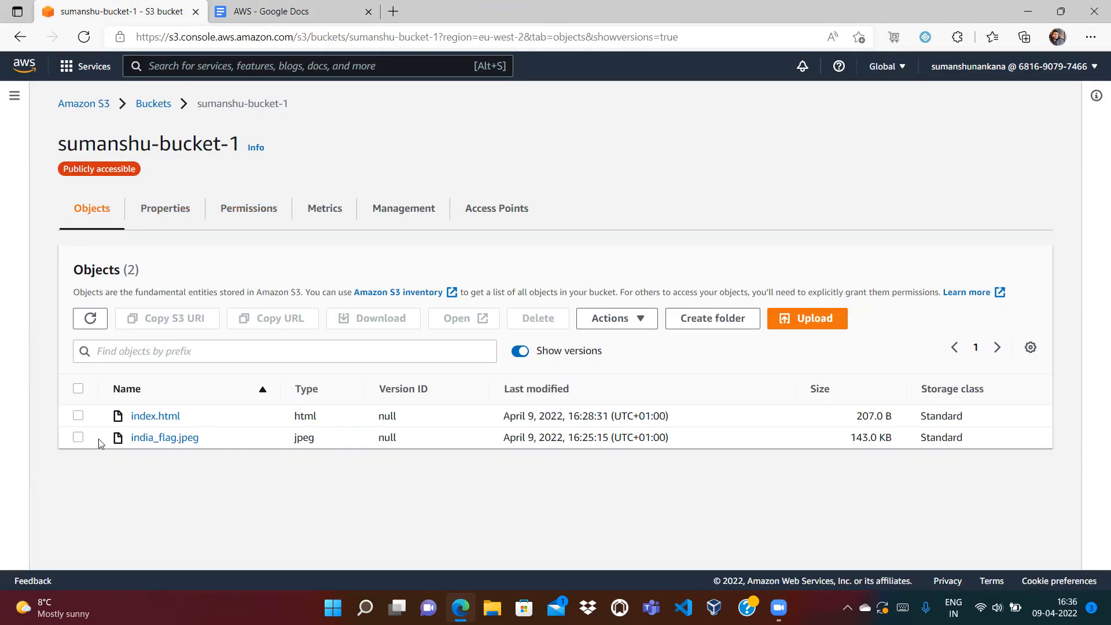
Permanently delete index.html and india_flag.jpeg from the bucket, entering "permanently delete" as confirmation, and close the status page.
click(78, 416)
click(78, 437)
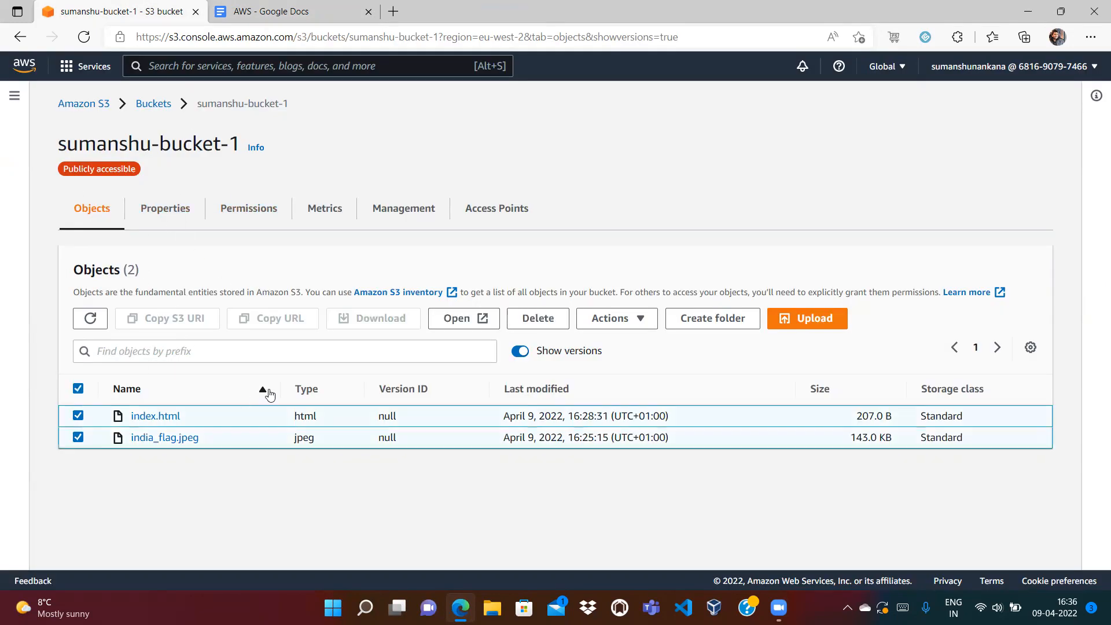
click(544, 324)
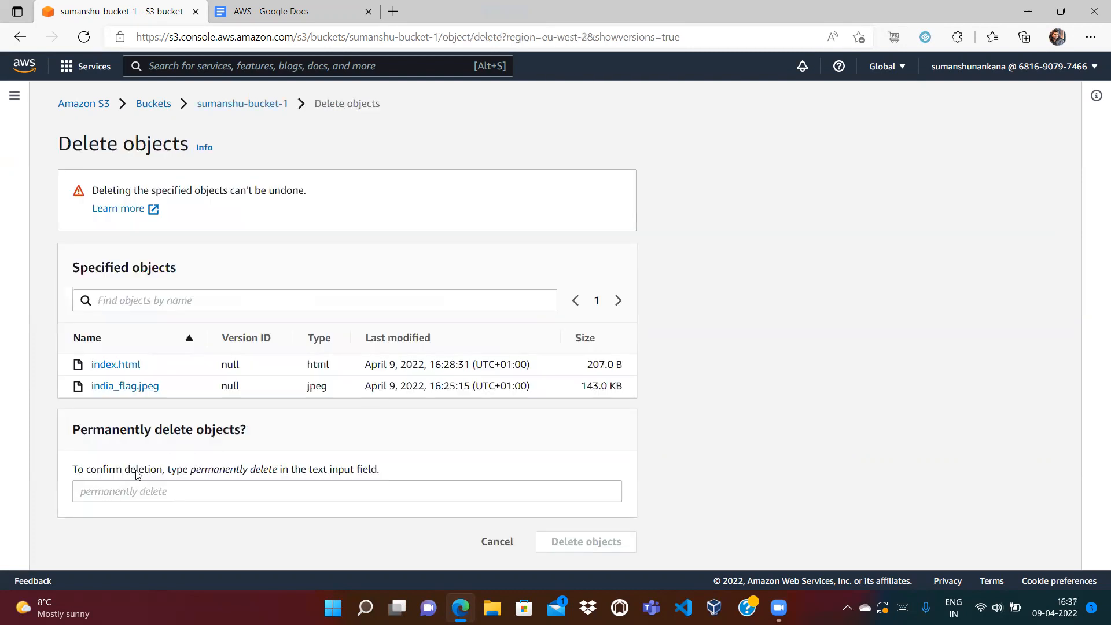
drag(191, 469, 279, 475)
key(ctrl+c)
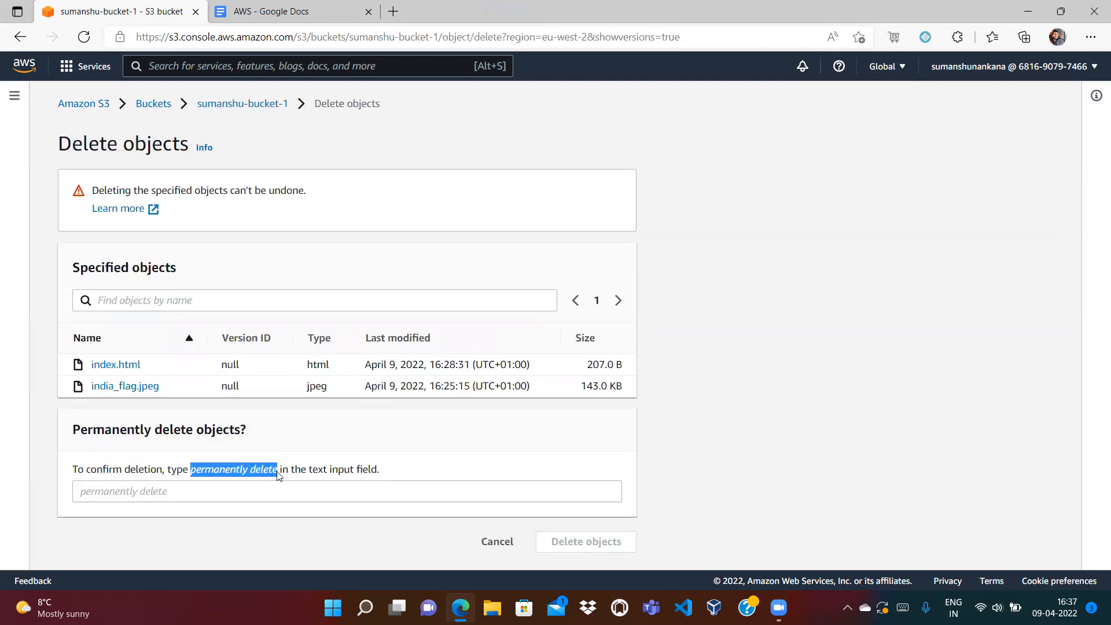
click(252, 496)
key(ctrl+v)
click(596, 541)
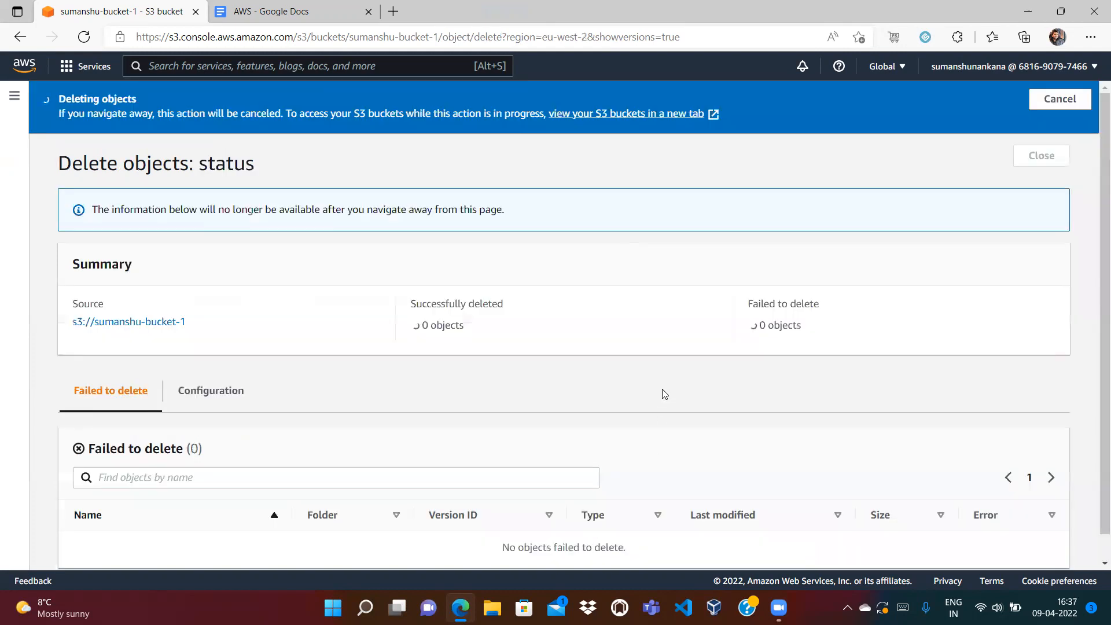
click(1038, 156)
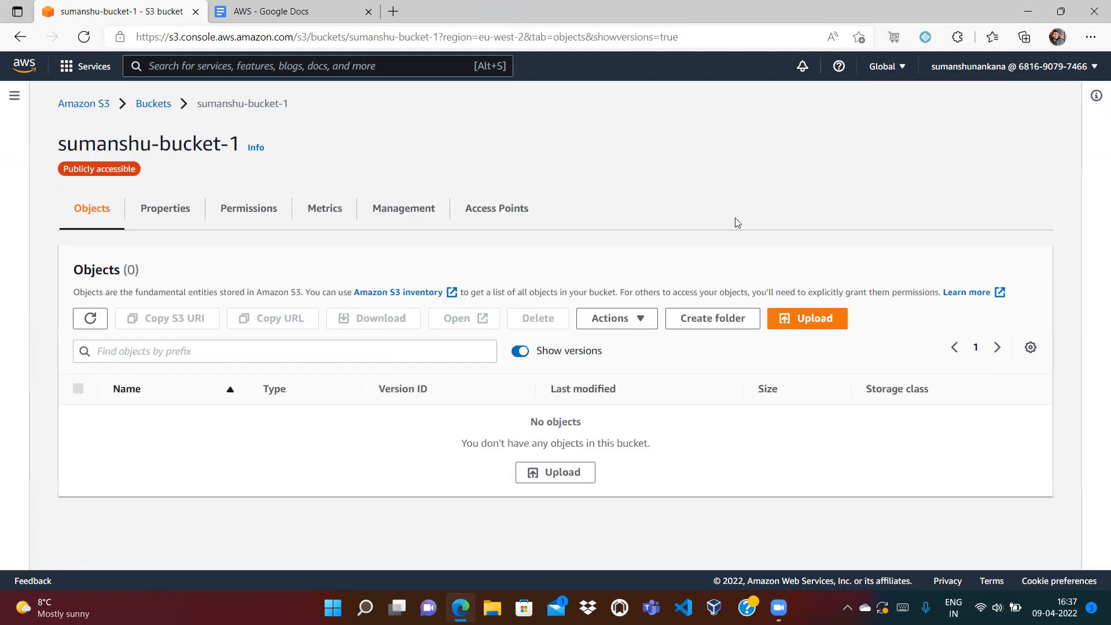
Delete the emptied bucket from the bucket list, entering the bucket's name without quotation marks as confirmation.
click(140, 110)
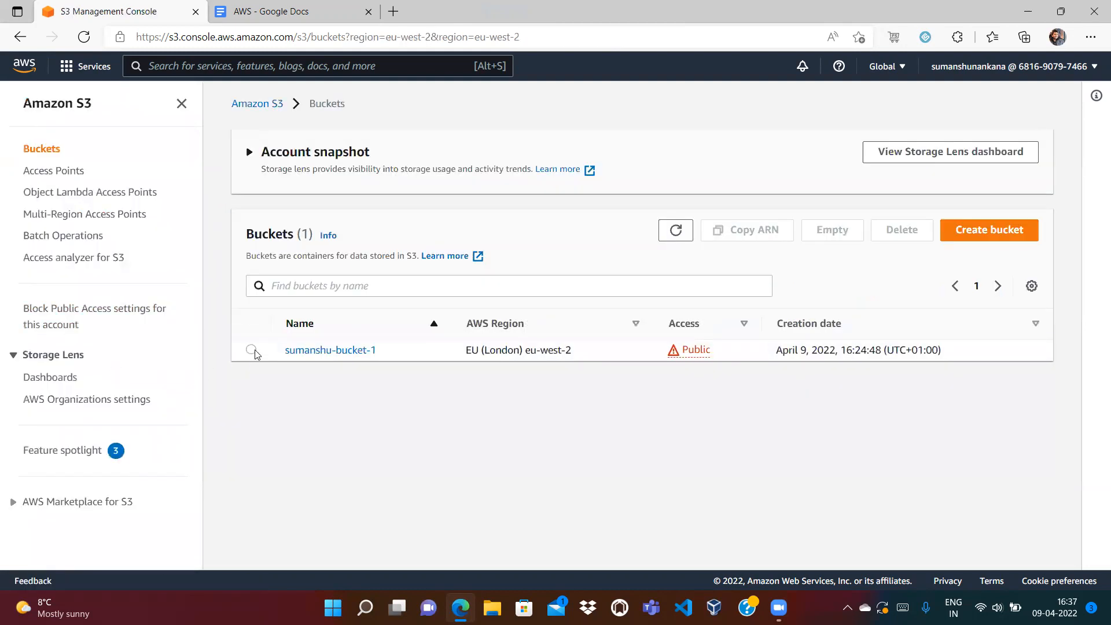
click(252, 351)
click(902, 230)
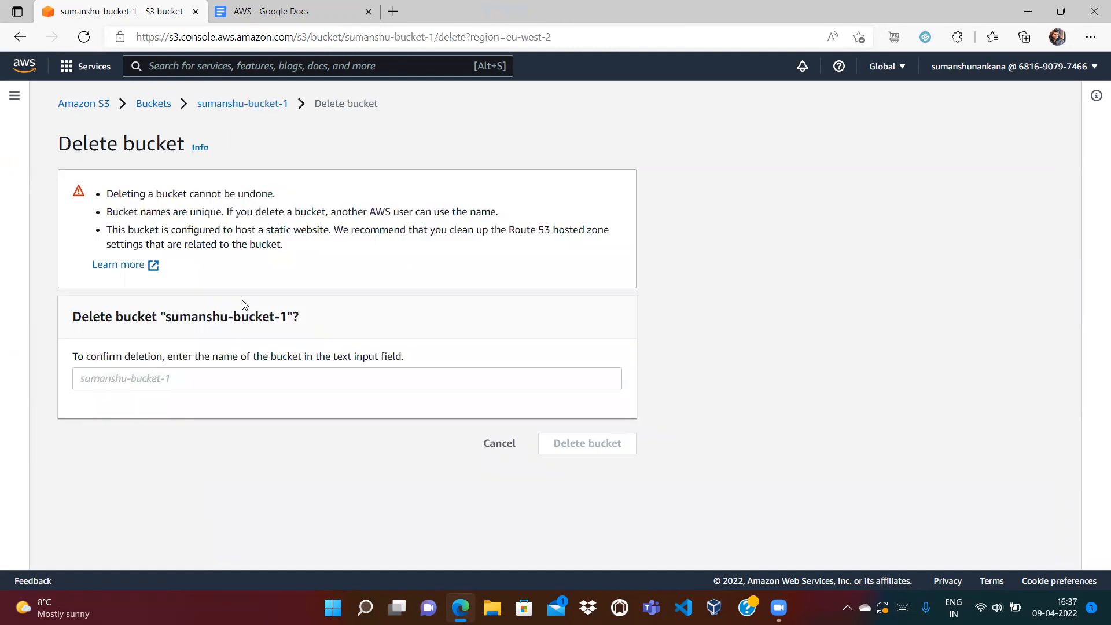
drag(162, 316, 286, 317)
key(ctrl+c)
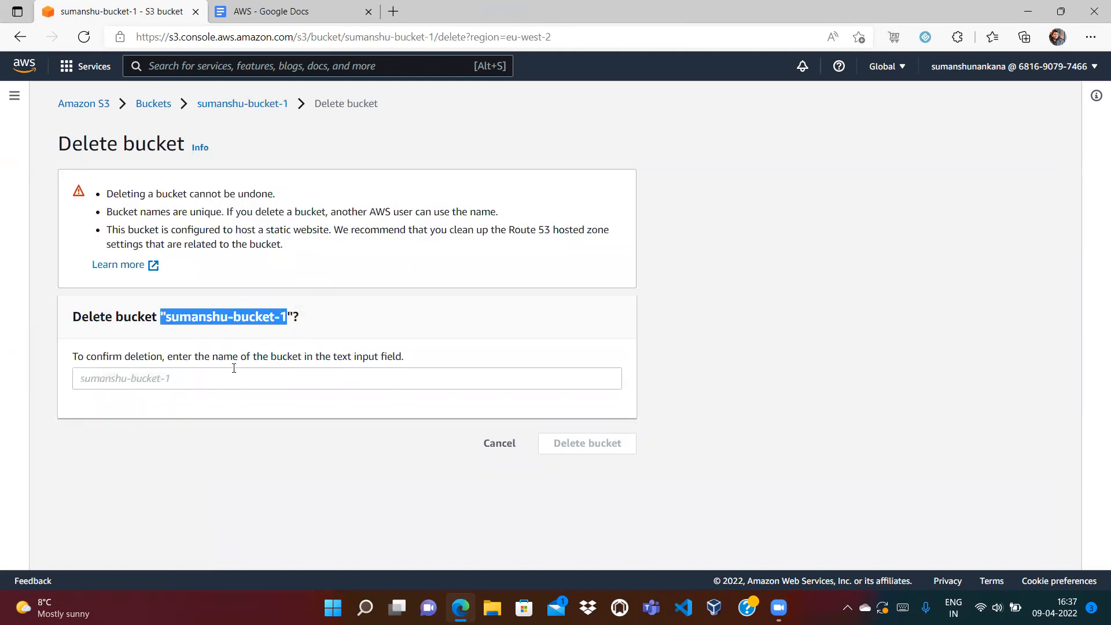
click(223, 377)
key(ctrl+v)
key(Home)
key(Delete)
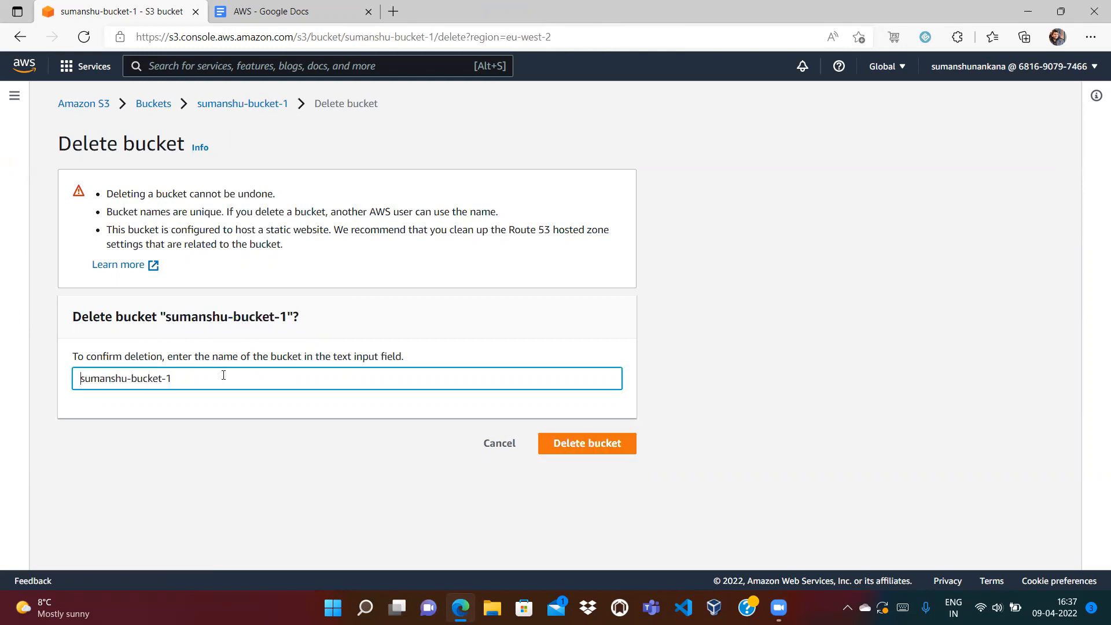
click(556, 447)
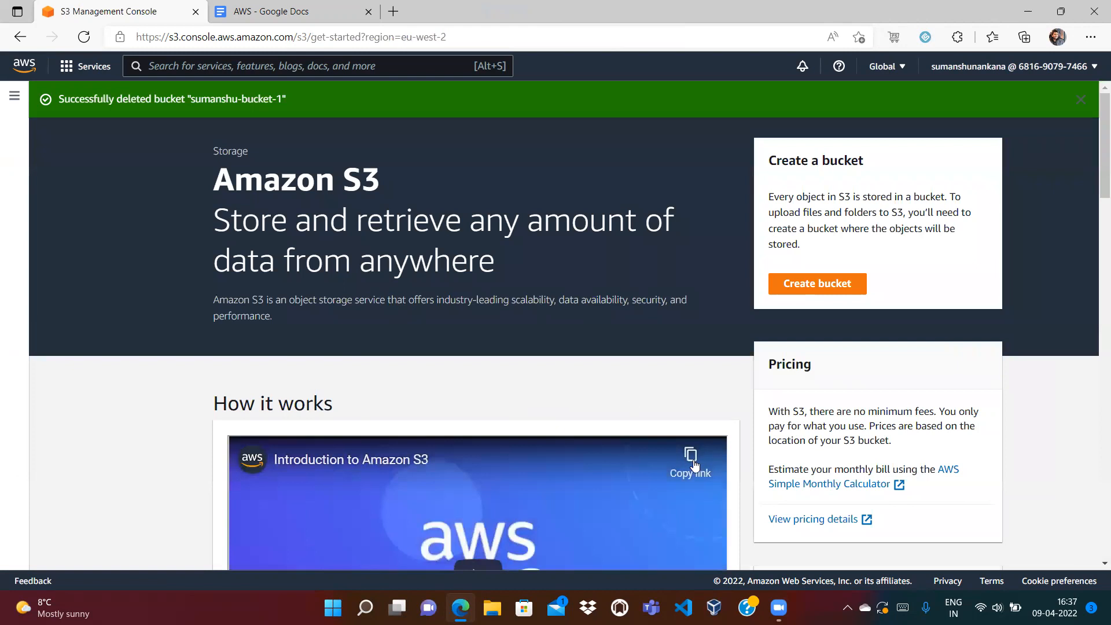
click(704, 602)
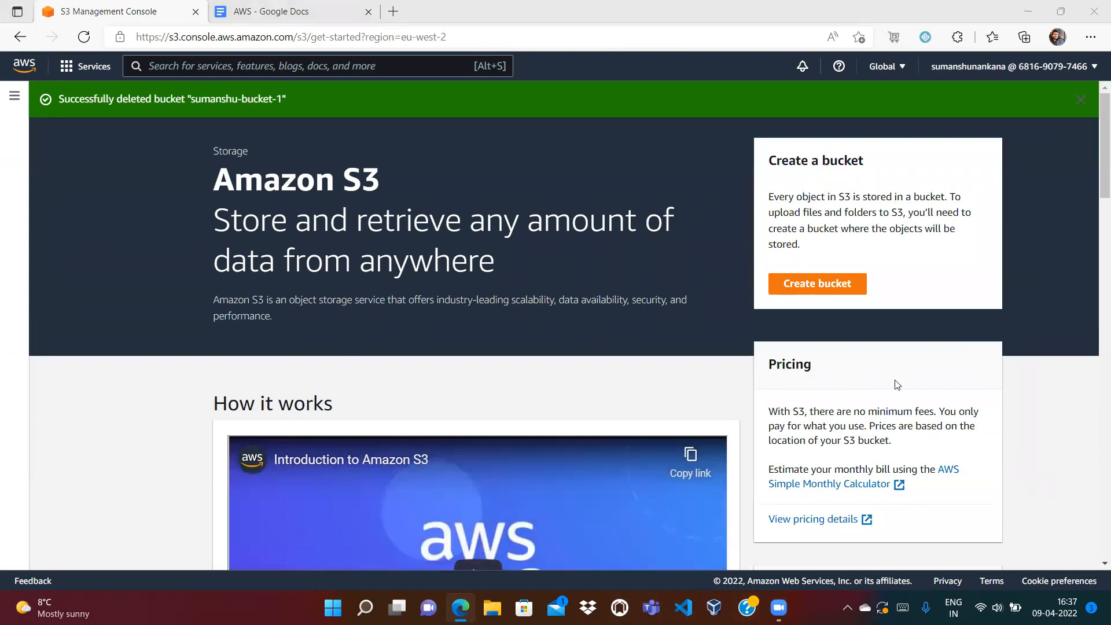